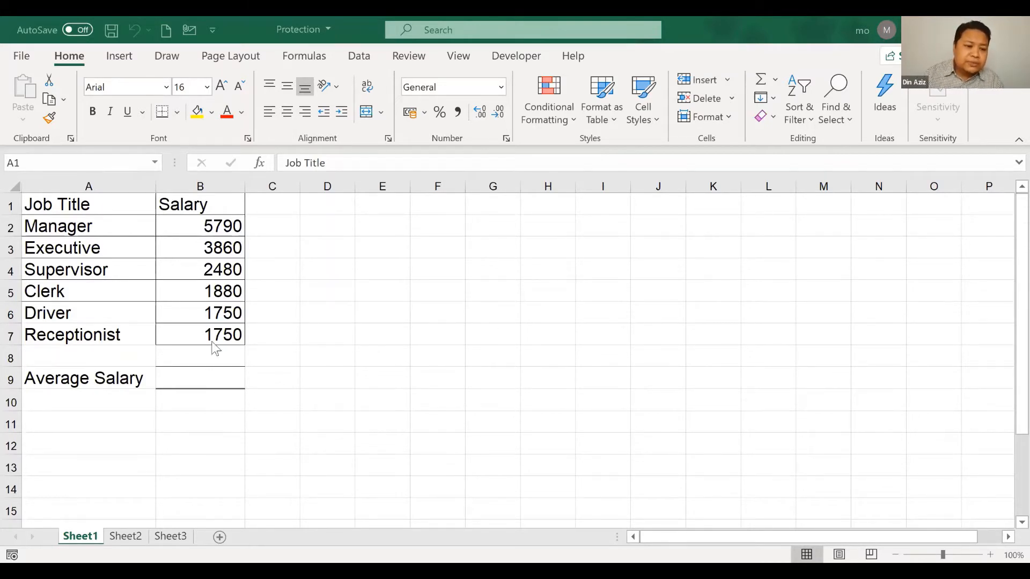
Enter =AVERAGE(B2:B7) in B9 to average the six salaries, giving 2918.333
left_click(214, 382)
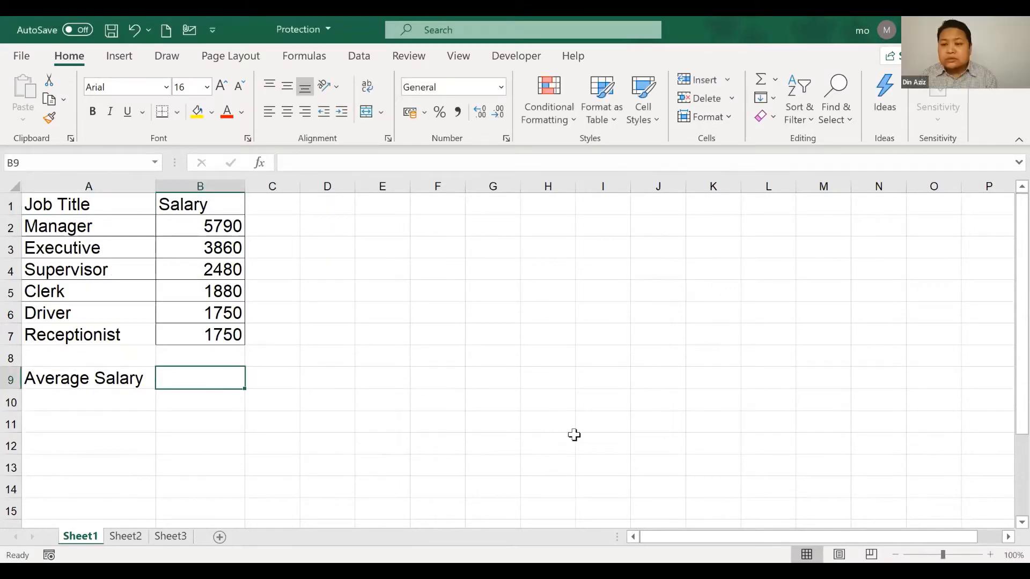
type("=")
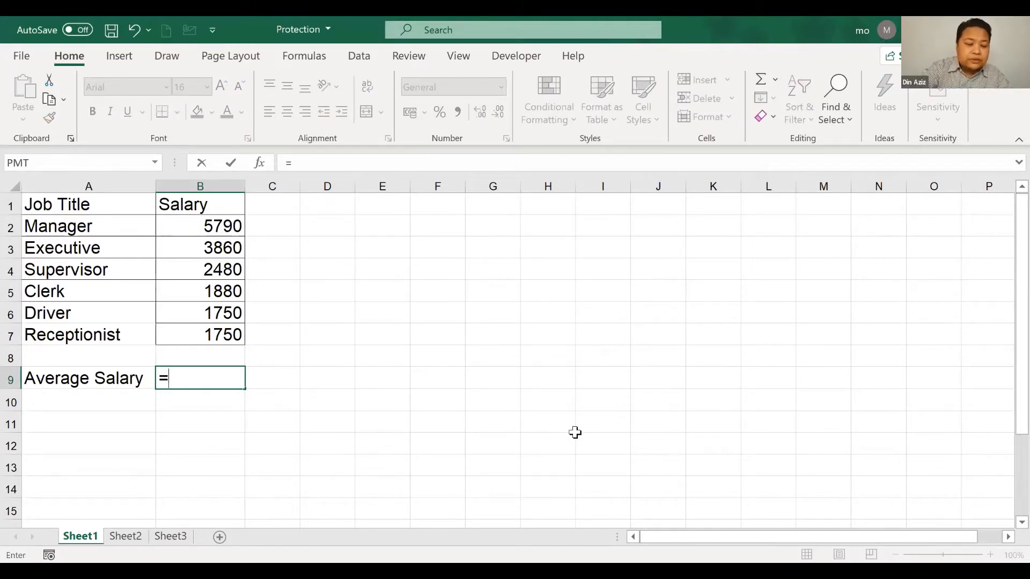
type("average")
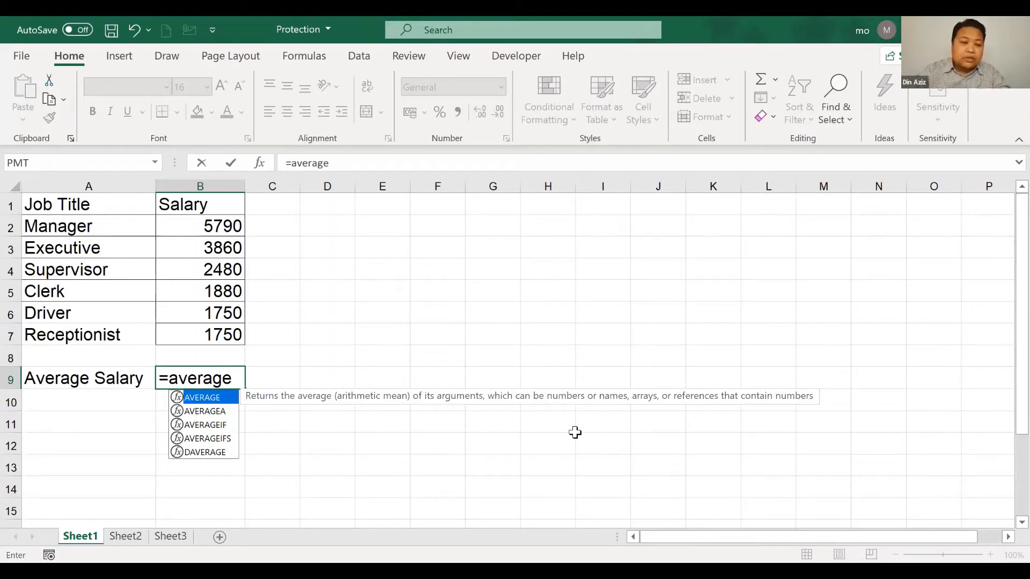
type("(")
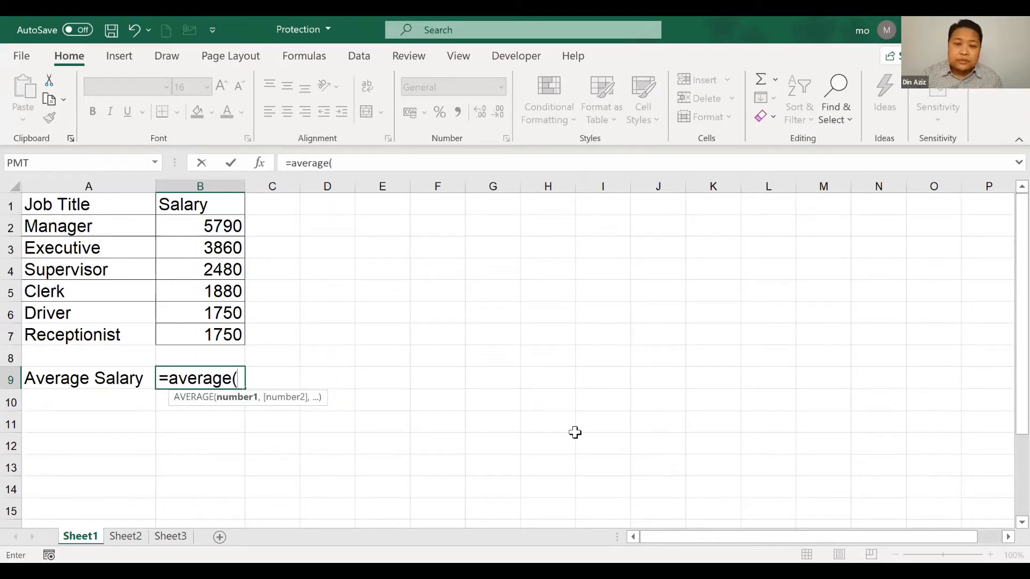
left_click(208, 223)
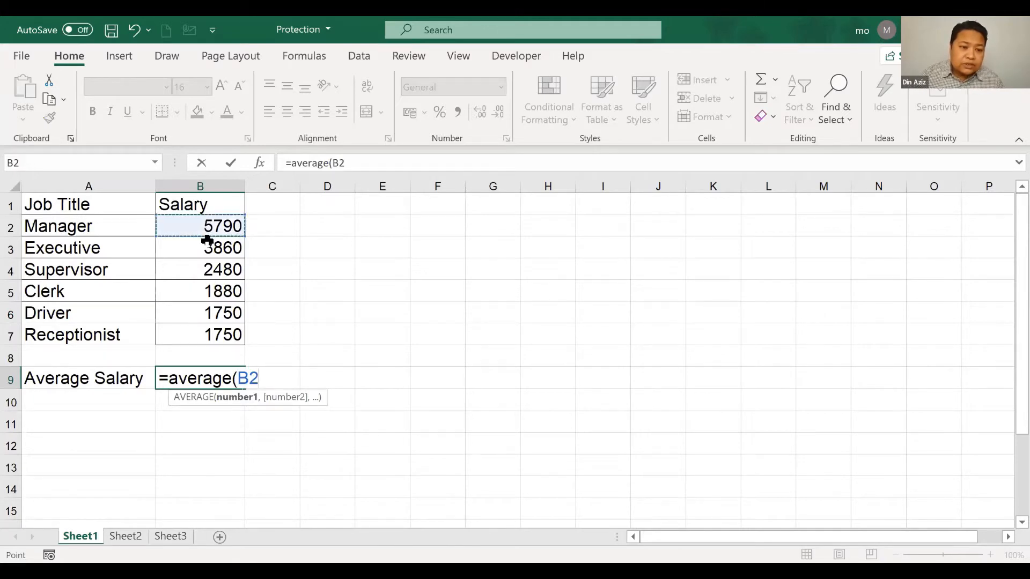
left_click_drag(208, 240, 208, 334)
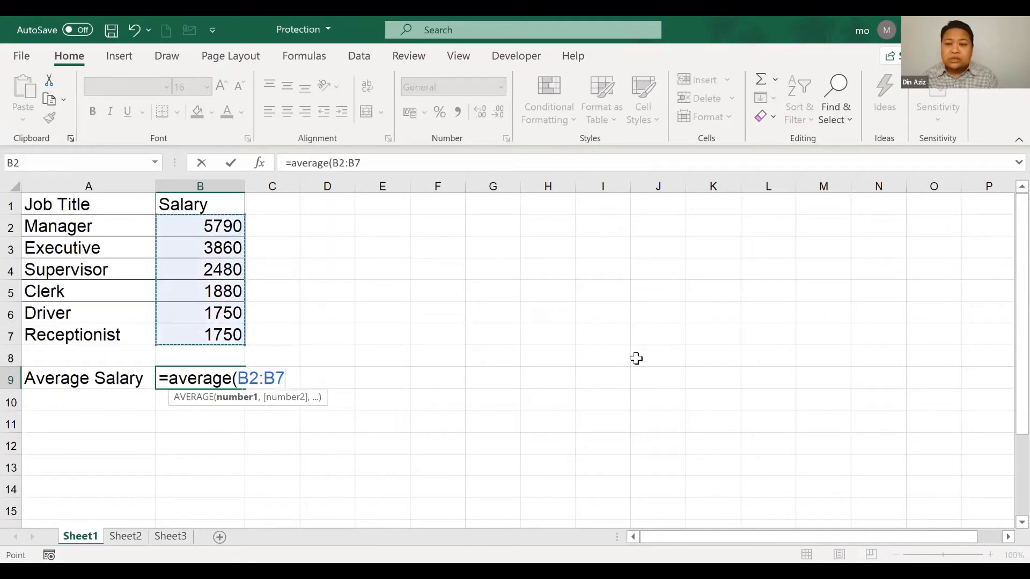
type(")")
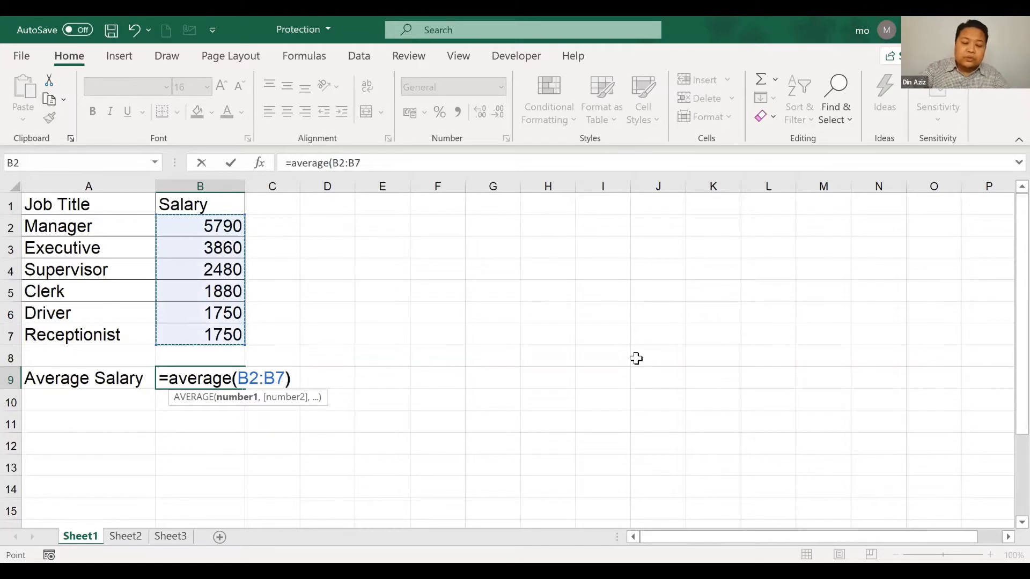
key("Return")
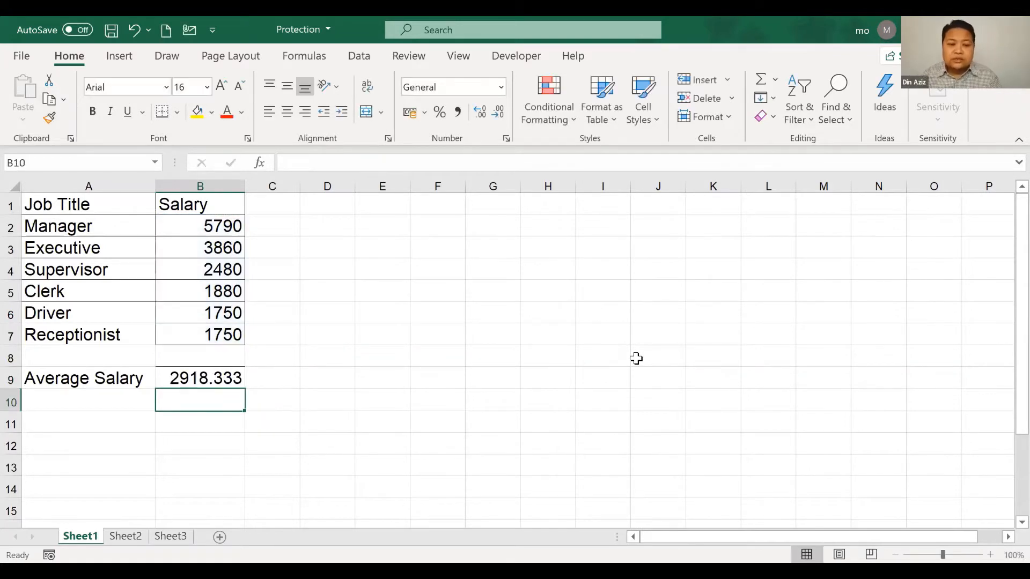
Format B9 as Currency and autofit column B so RM2,918.33 is fully shown
left_click(209, 377)
left_click(500, 86)
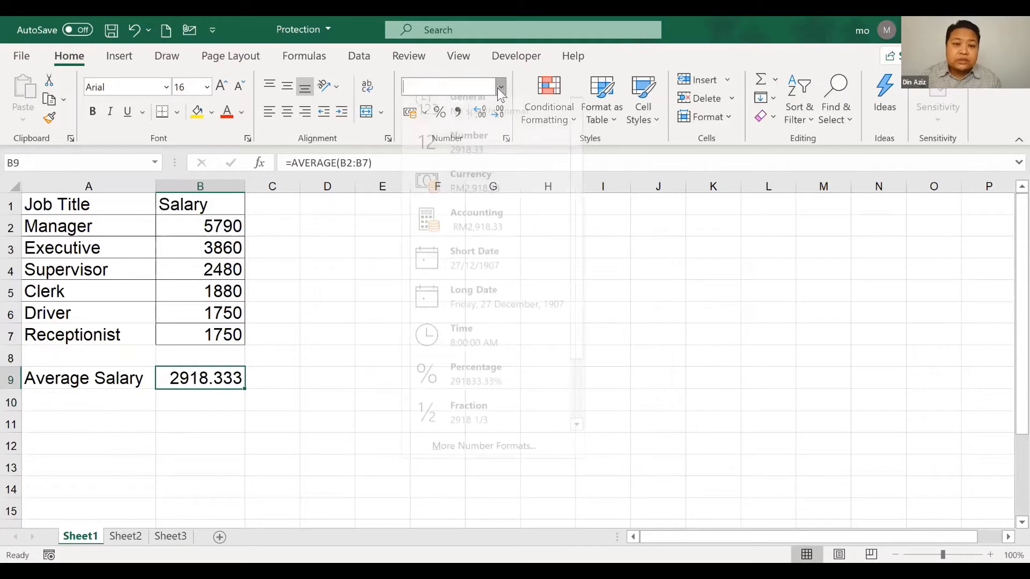
left_click(480, 187)
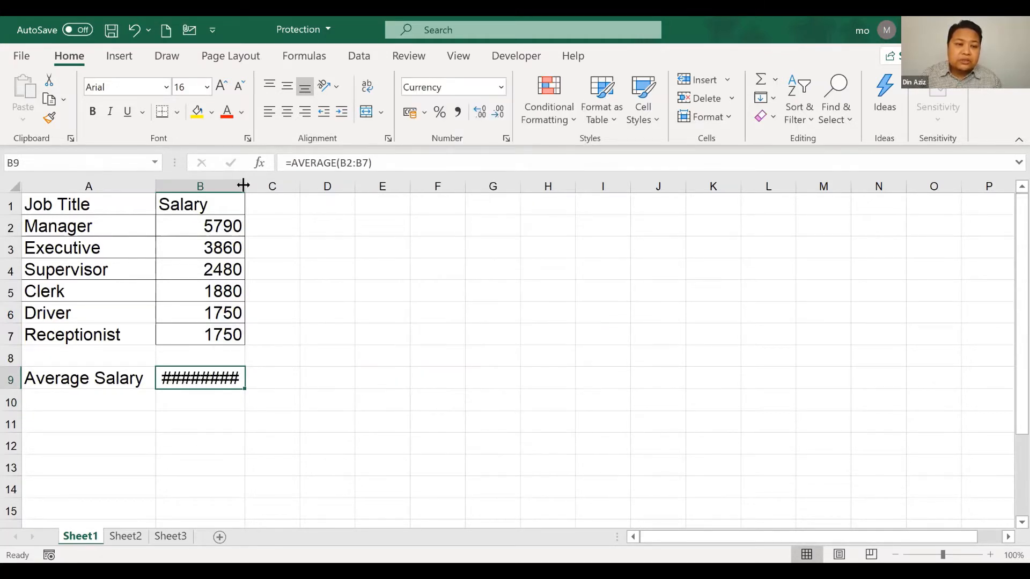
left_click(528, 418)
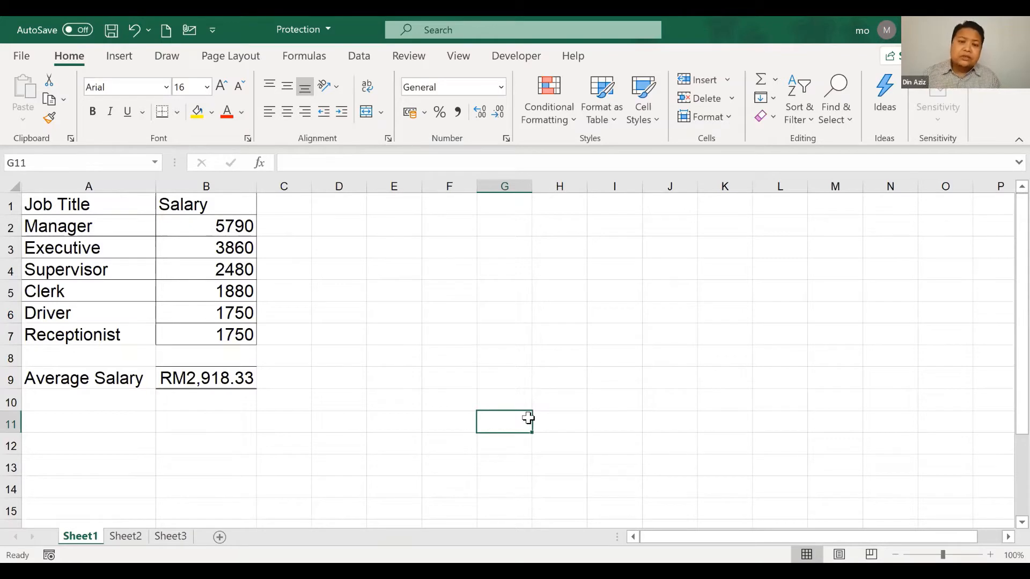
left_click_drag(188, 230, 185, 332)
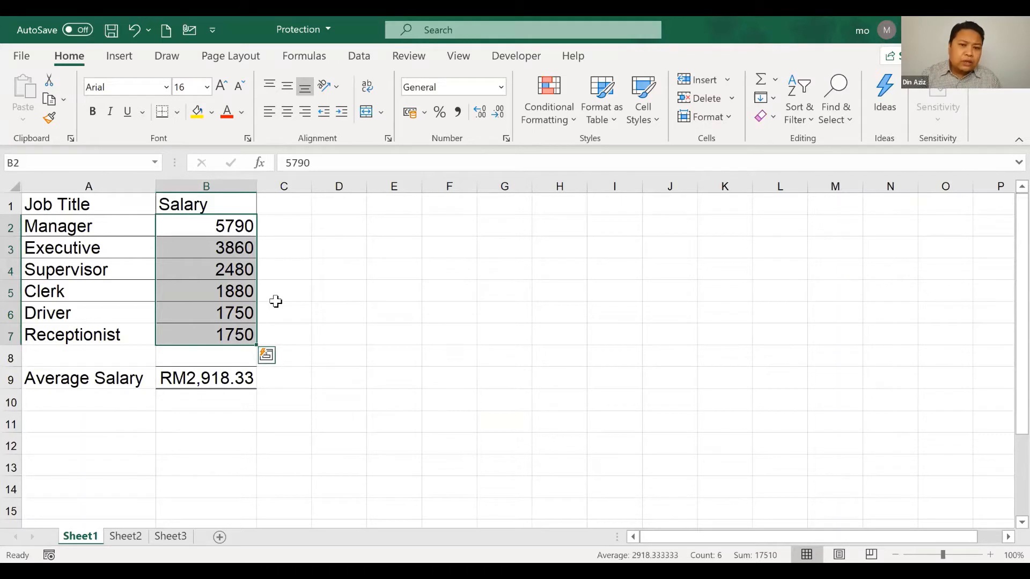
left_click_drag(81, 204, 231, 204)
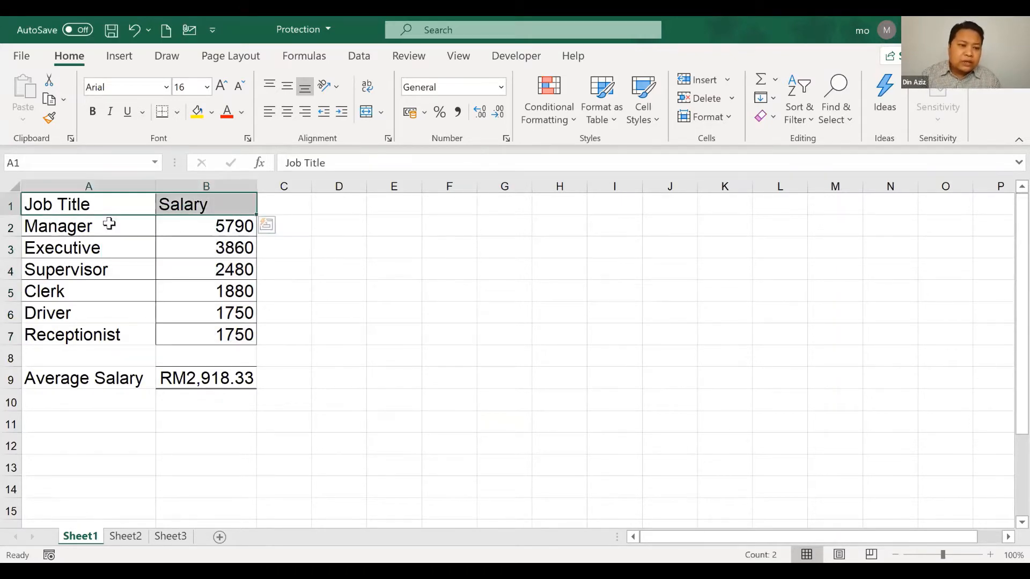
left_click_drag(111, 223, 93, 334)
left_click(198, 381)
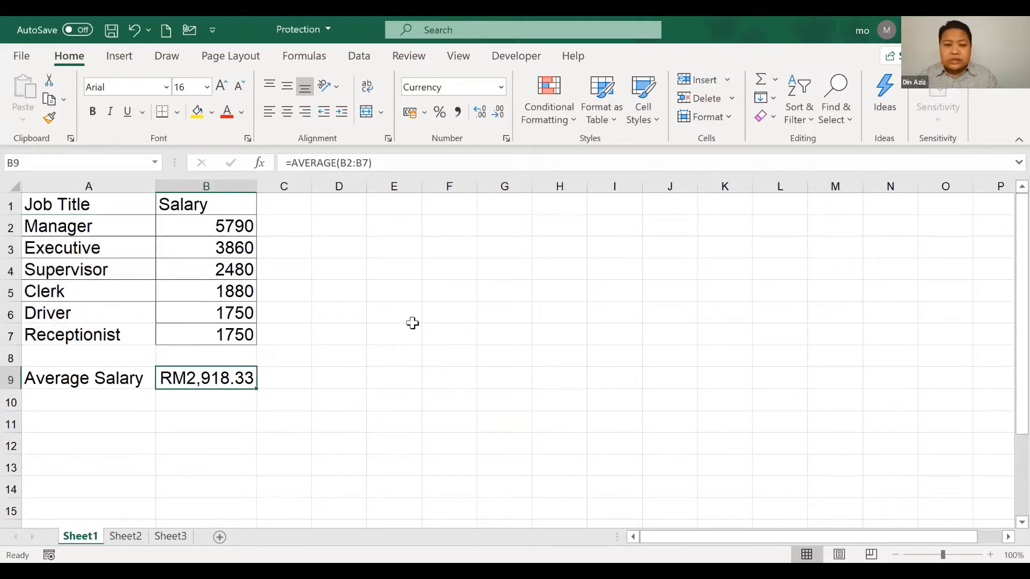
left_click(396, 264)
left_click(542, 265)
left_click(561, 358)
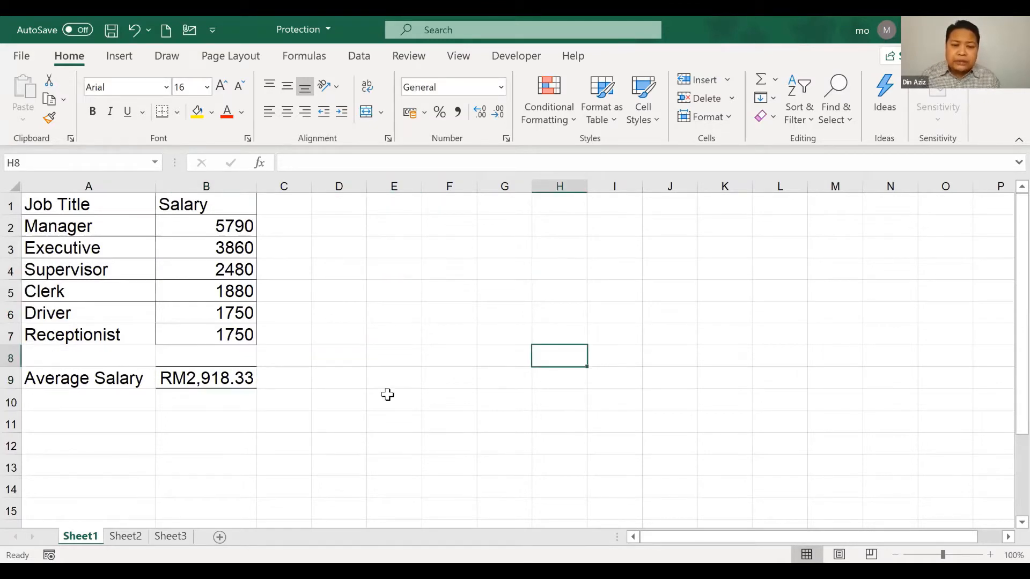
left_click(388, 396)
left_click(637, 285)
left_click(723, 334)
left_click(683, 401)
left_click(397, 402)
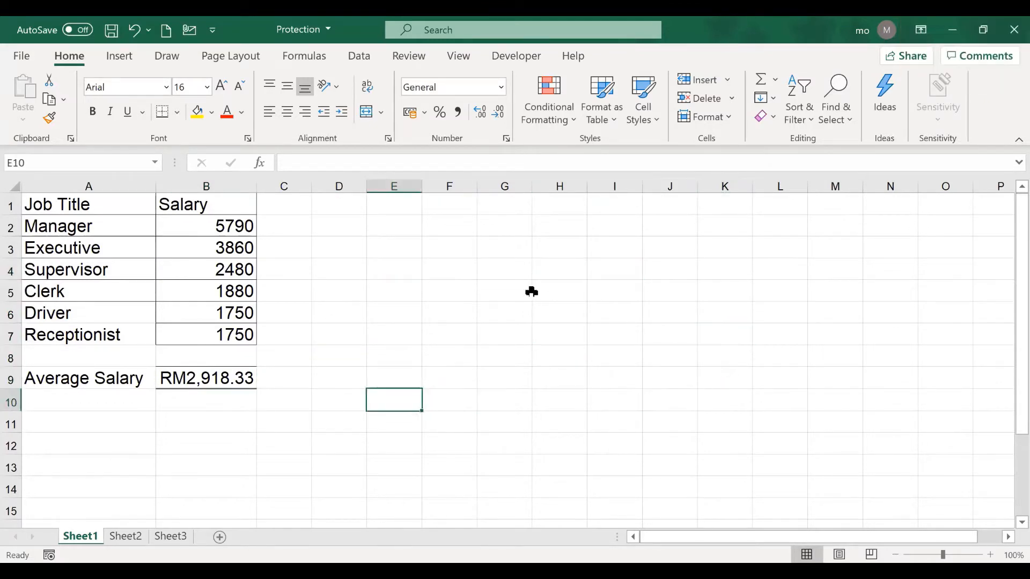
left_click(544, 269)
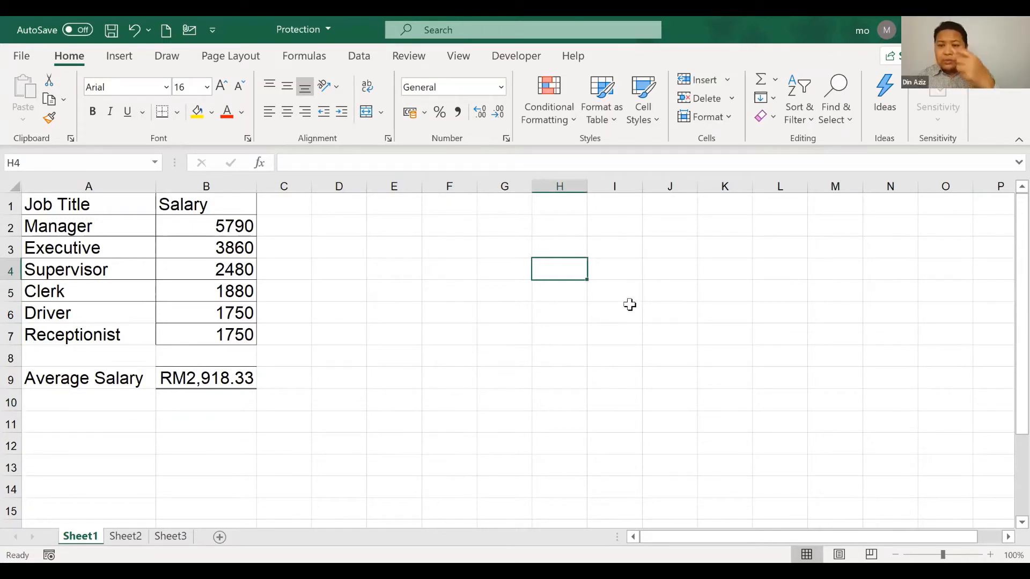
left_click_drag(217, 225, 204, 334)
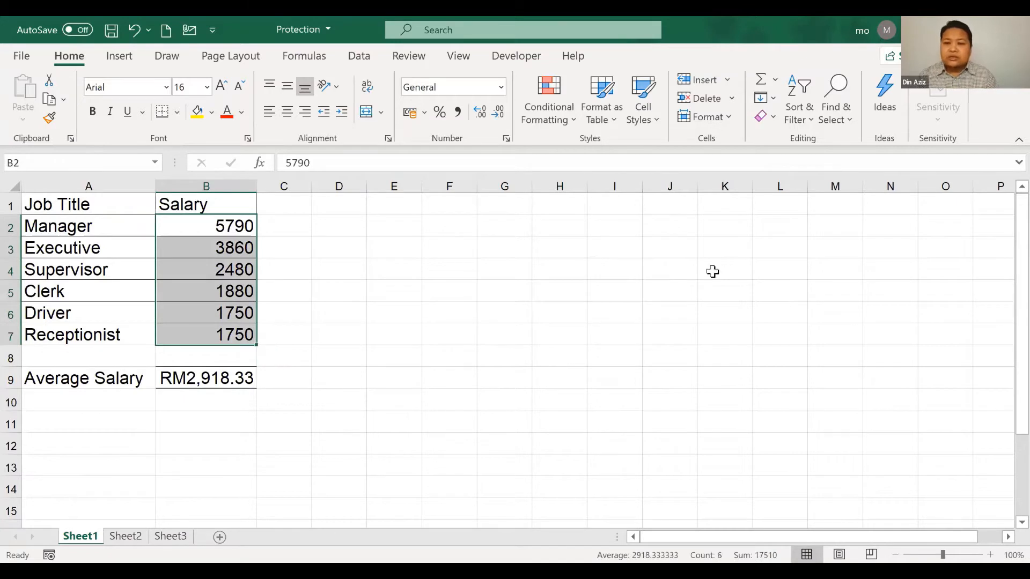
left_click(697, 266)
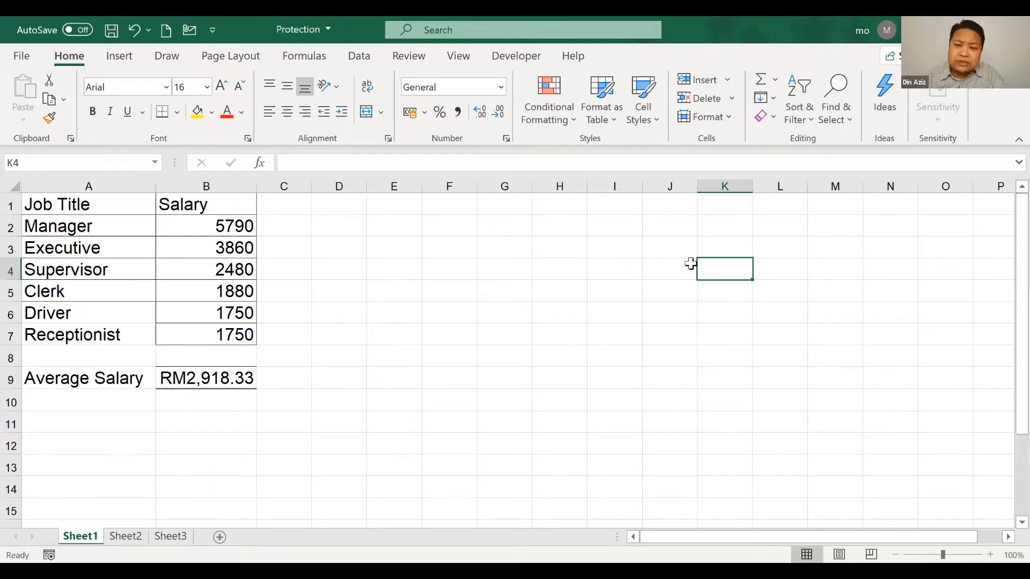
left_click(518, 306)
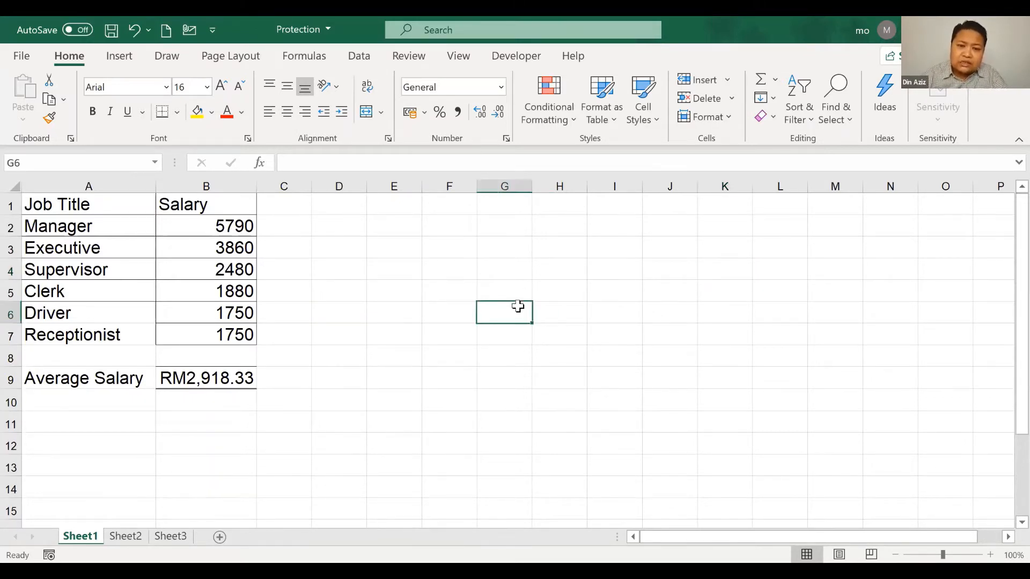
left_click(465, 396)
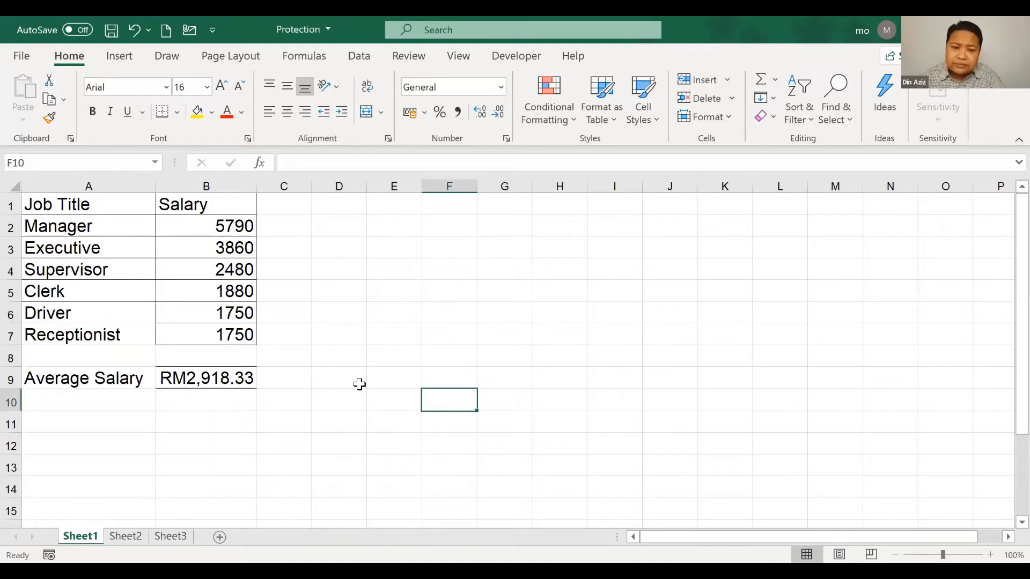
left_click(300, 338)
left_click(504, 292)
left_click(554, 432)
left_click(455, 460)
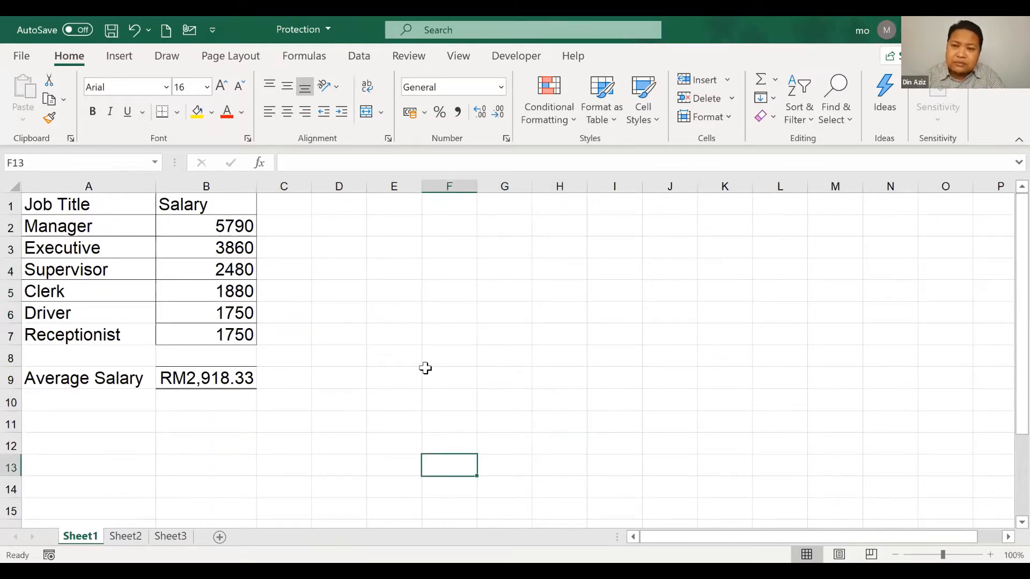
left_click(429, 376)
left_click(611, 340)
left_click(448, 421)
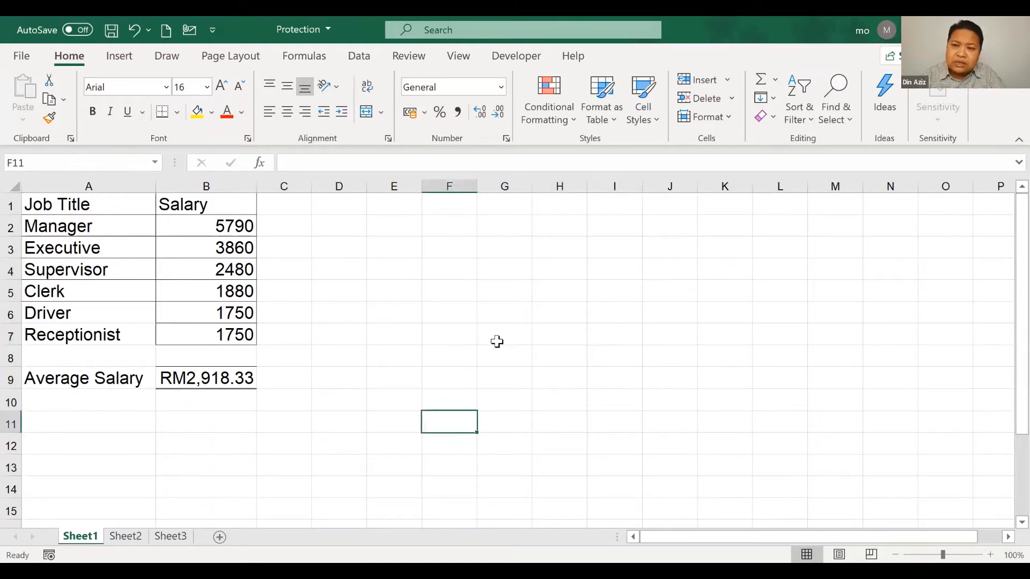
left_click(497, 340)
left_click(409, 310)
left_click(610, 291)
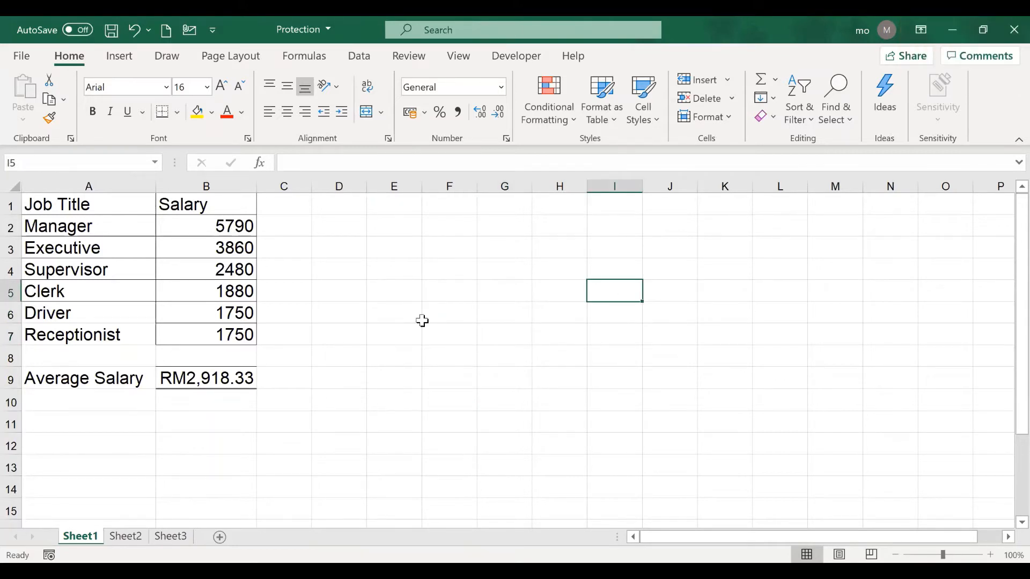
left_click(424, 356)
left_click(504, 358)
left_click(560, 422)
left_click(394, 292)
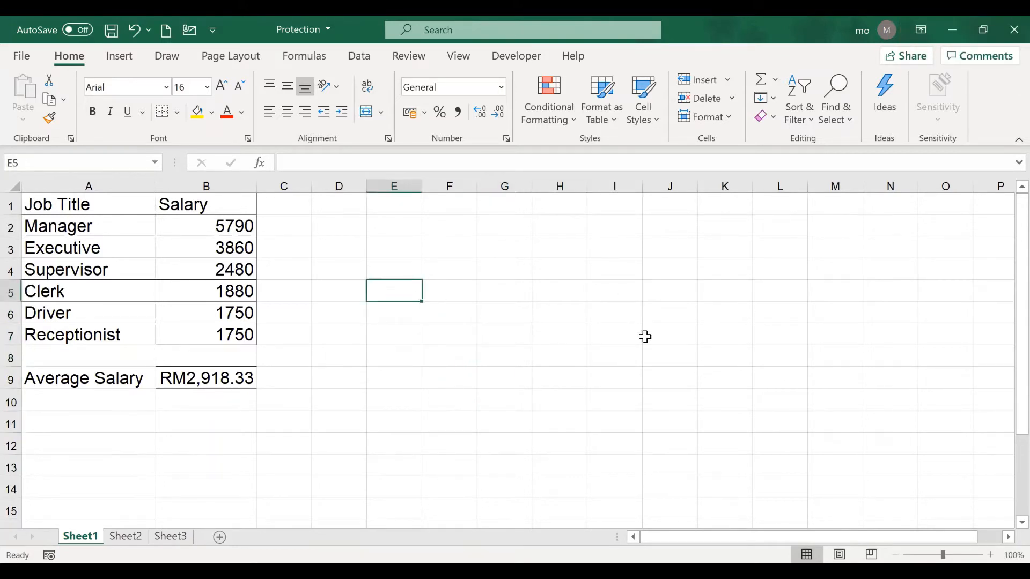
left_click(616, 355)
left_click(458, 420)
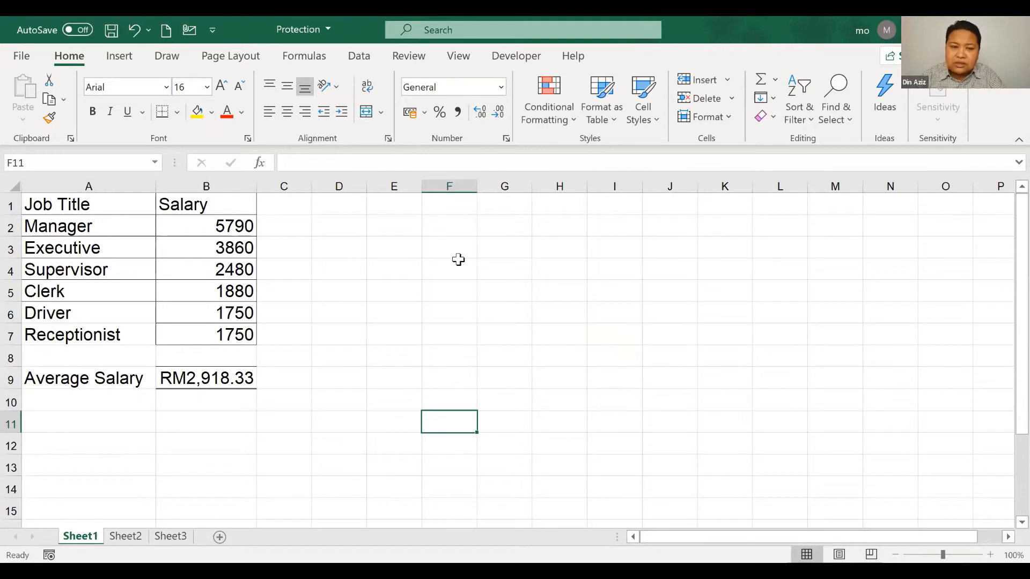
View the default Locked setting in Format Cells' Protection tab, then cancel and select F7
left_click(388, 138)
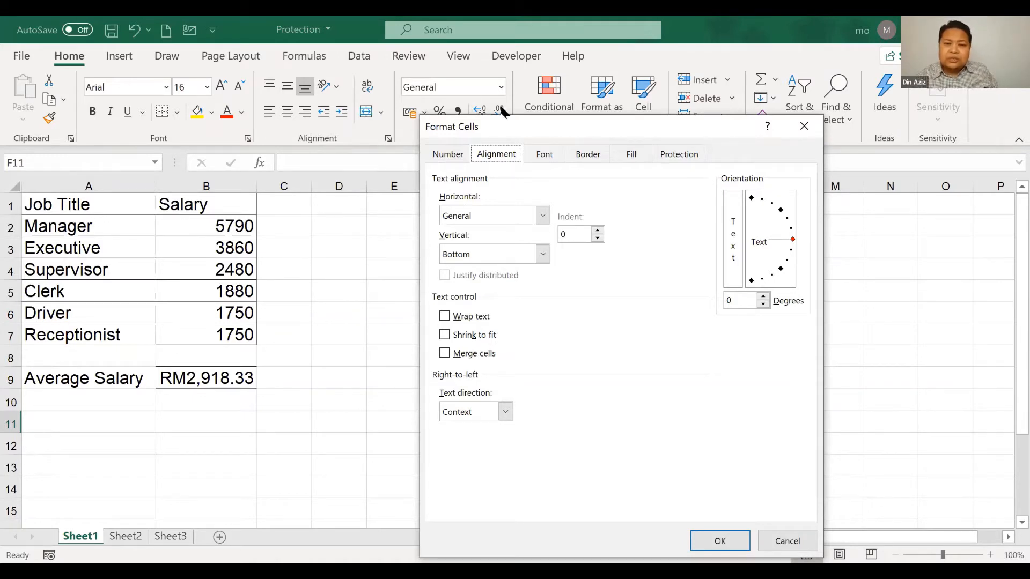
left_click_drag(601, 130, 455, 86)
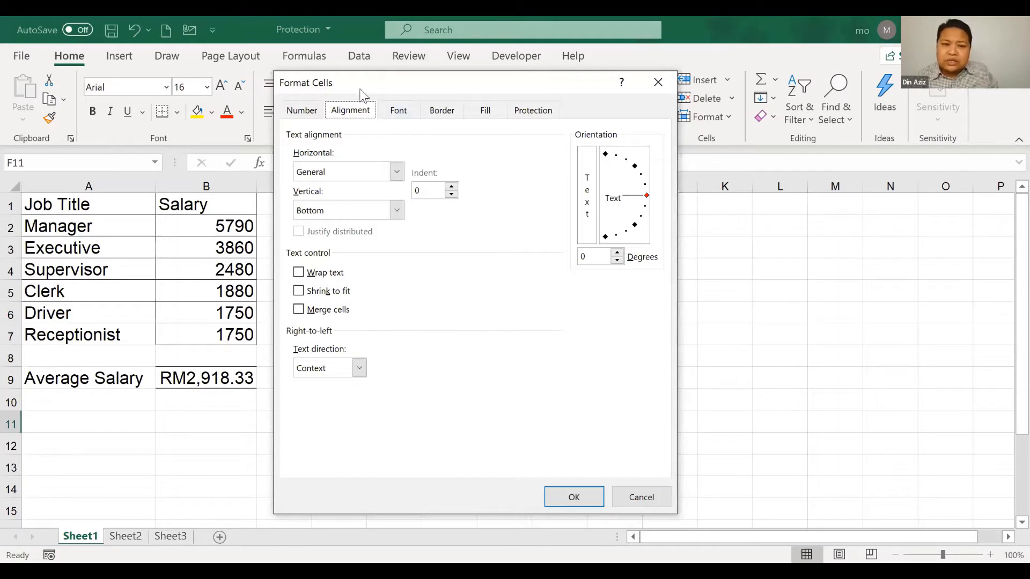
left_click(544, 112)
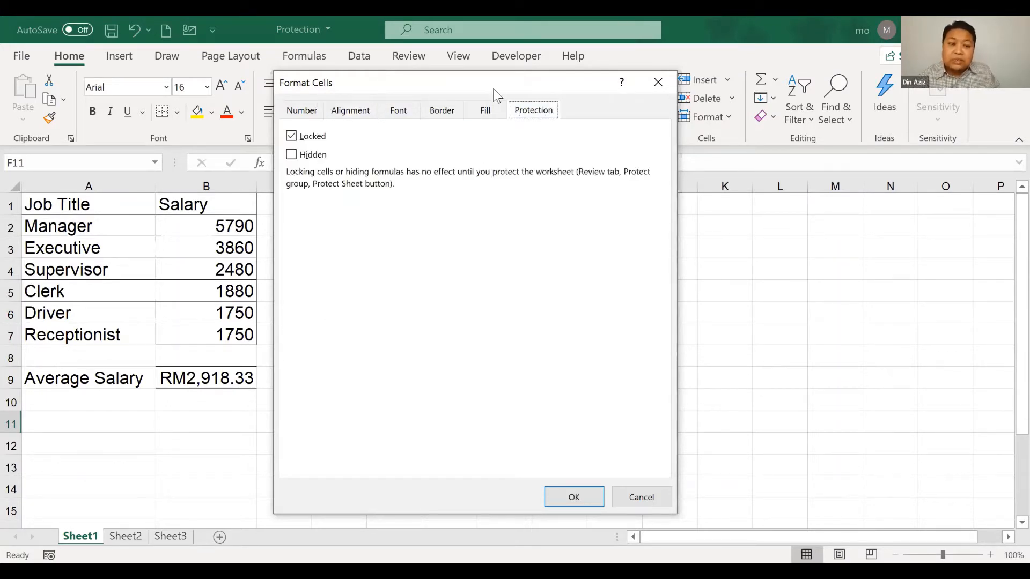
left_click_drag(496, 96, 552, 107)
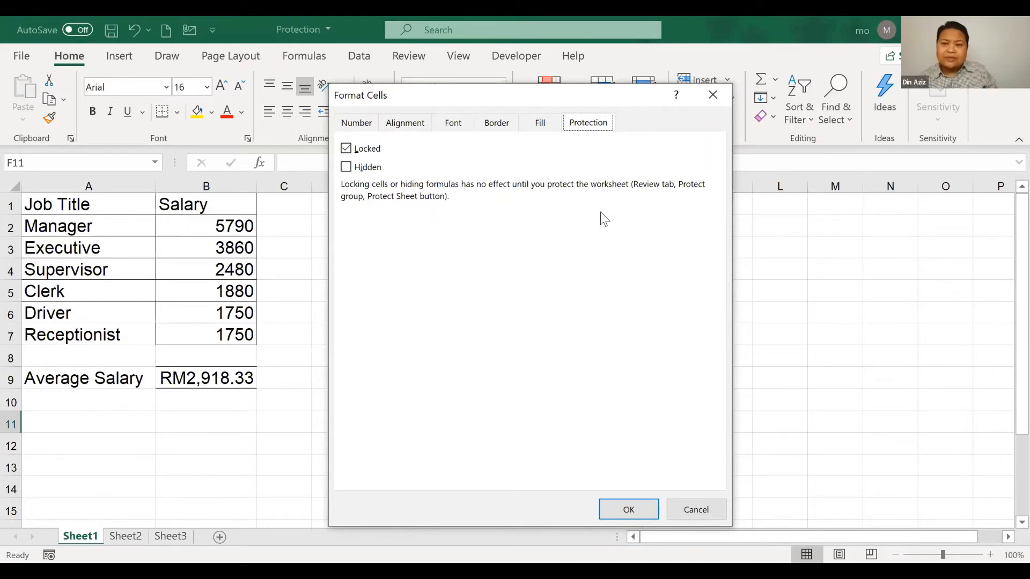
left_click(691, 509)
left_click(662, 413)
left_click(446, 333)
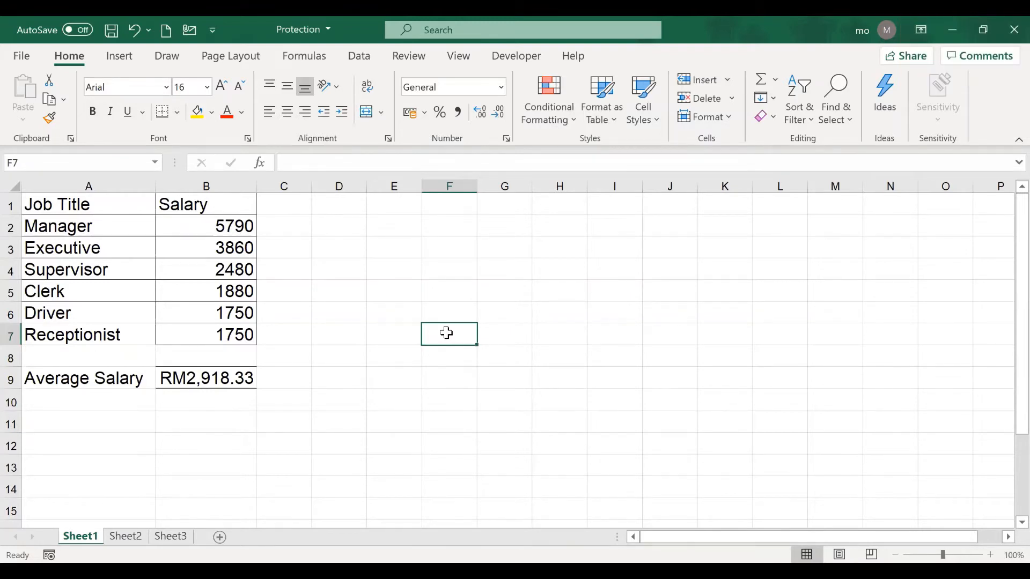
Select the six salary values from B2 down to B7
left_click_drag(201, 226, 198, 336)
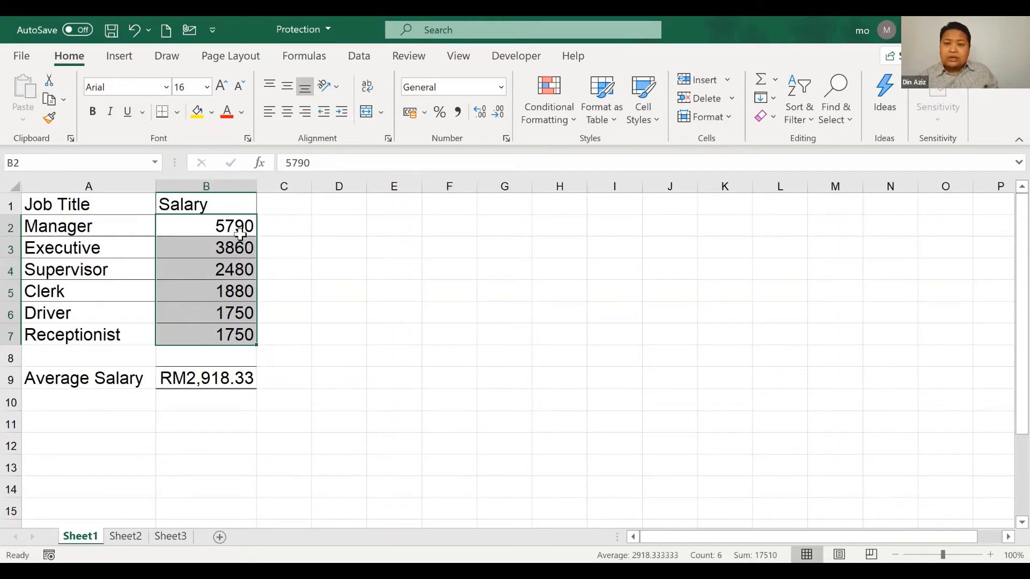
left_click(743, 207)
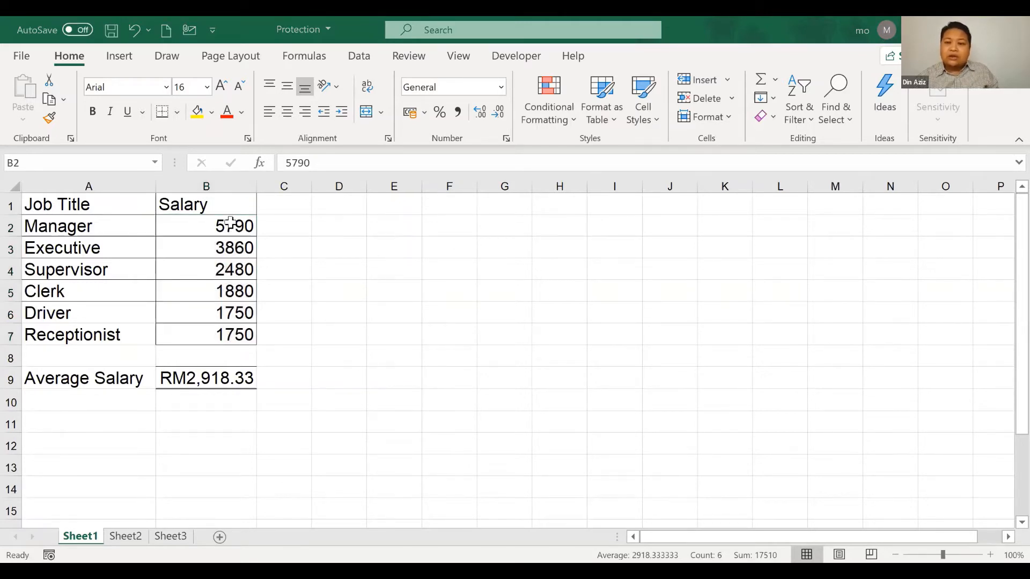
left_click_drag(230, 225, 214, 331)
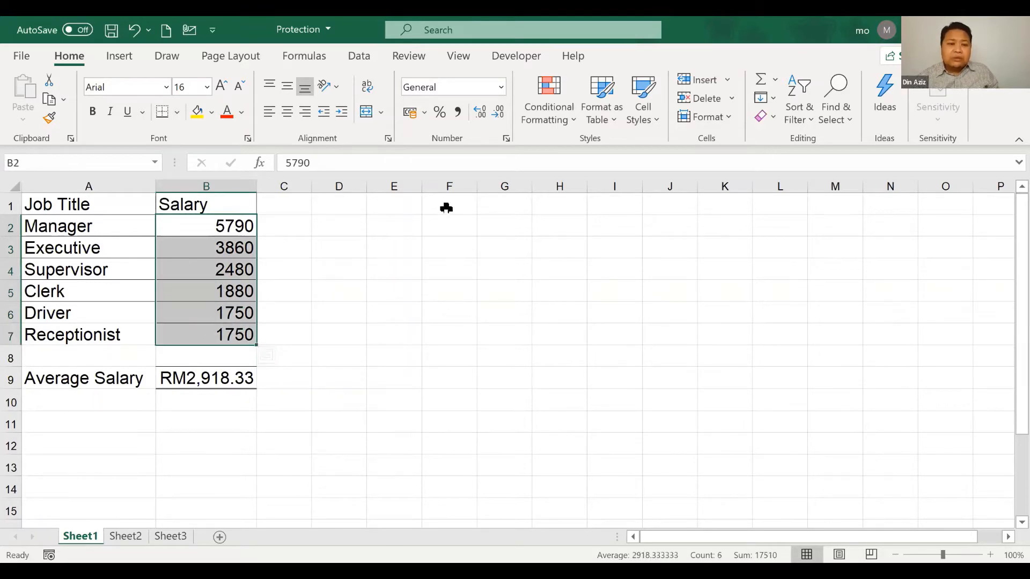
Uncheck Locked in the Protection settings for B2:B7 and apply it
left_click(388, 140)
left_click(588, 123)
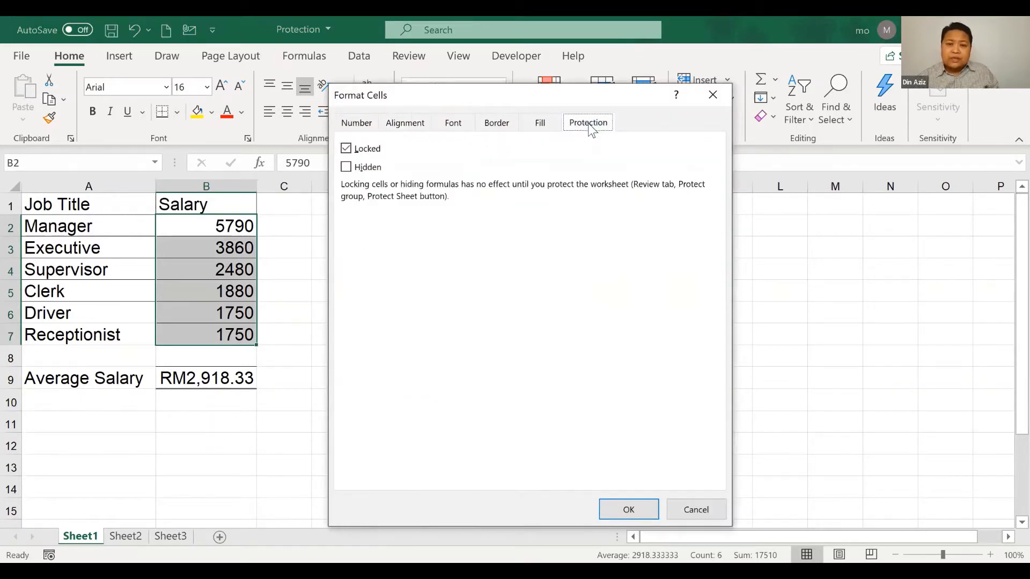
left_click(346, 148)
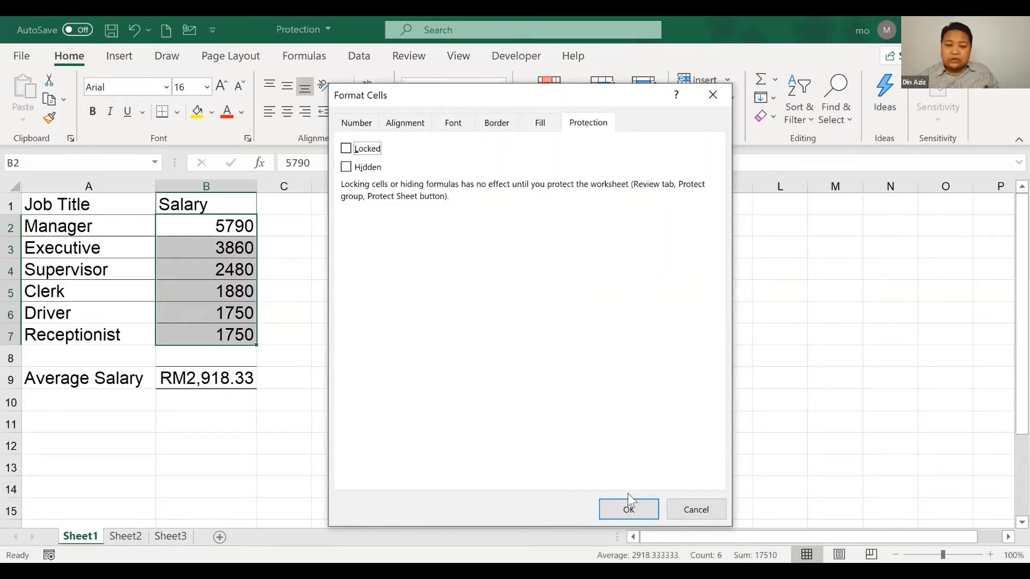
left_click(630, 512)
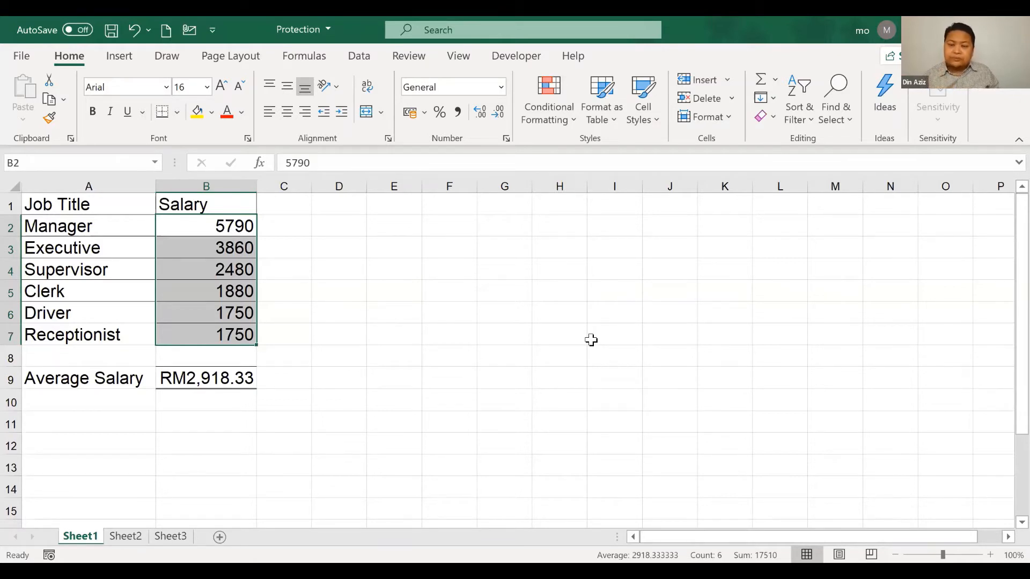
Open the Protect Sheet dialog from the Review tab and move it aside
left_click(423, 56)
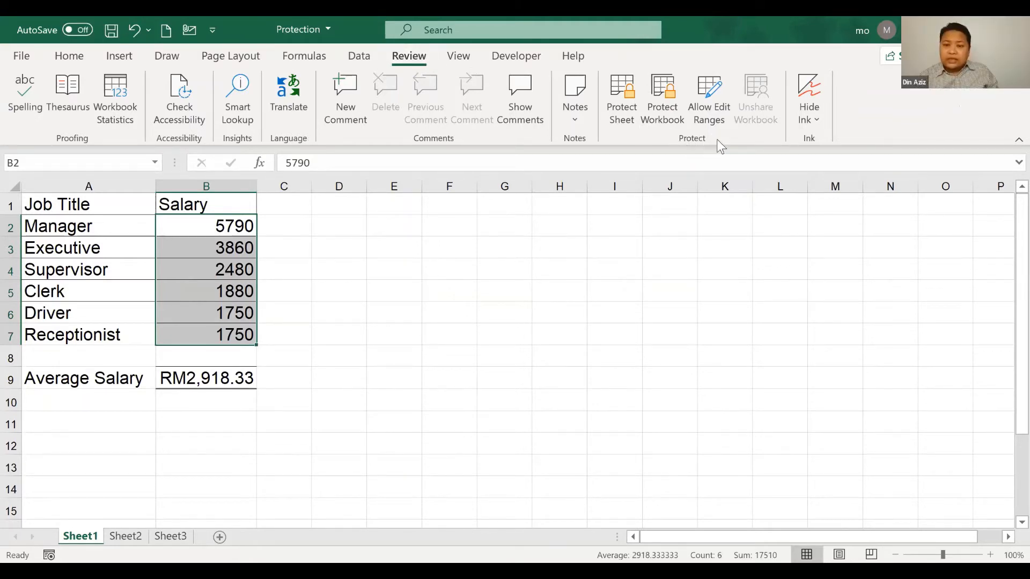
left_click(628, 90)
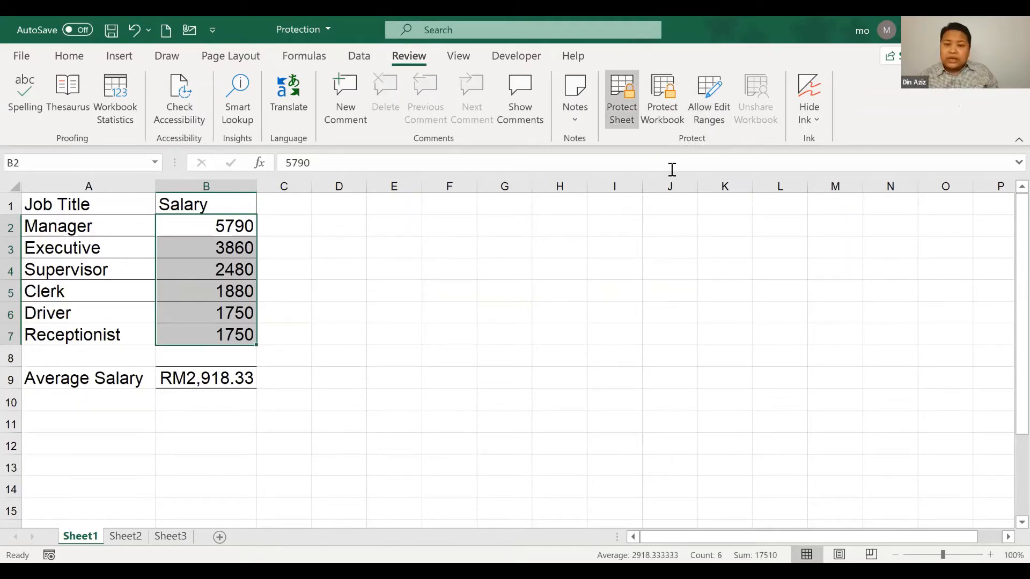
left_click(628, 112)
left_click_drag(535, 187, 583, 225)
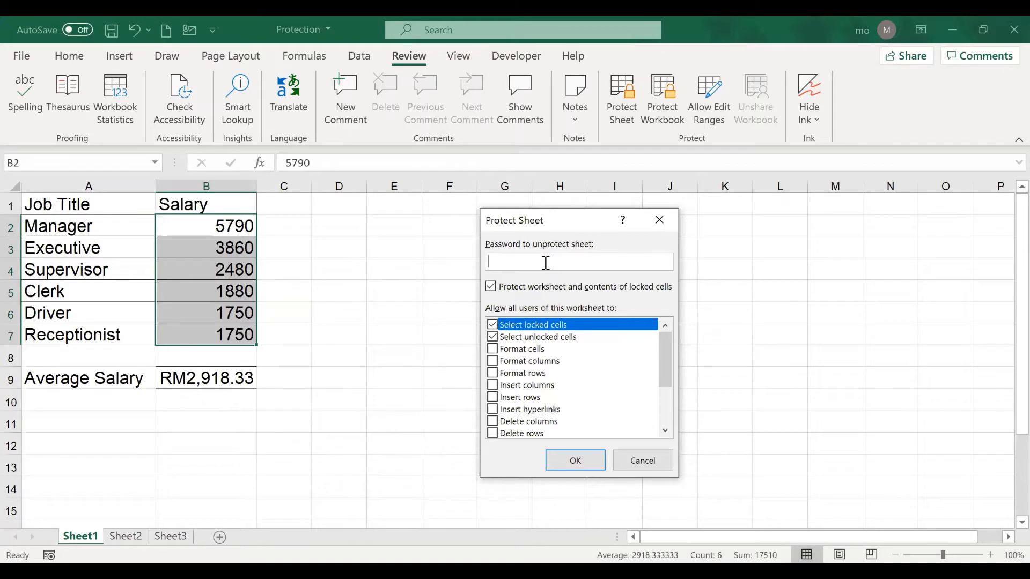
Enter a sheet password and leave only the two Select cell options allowed
type("123")
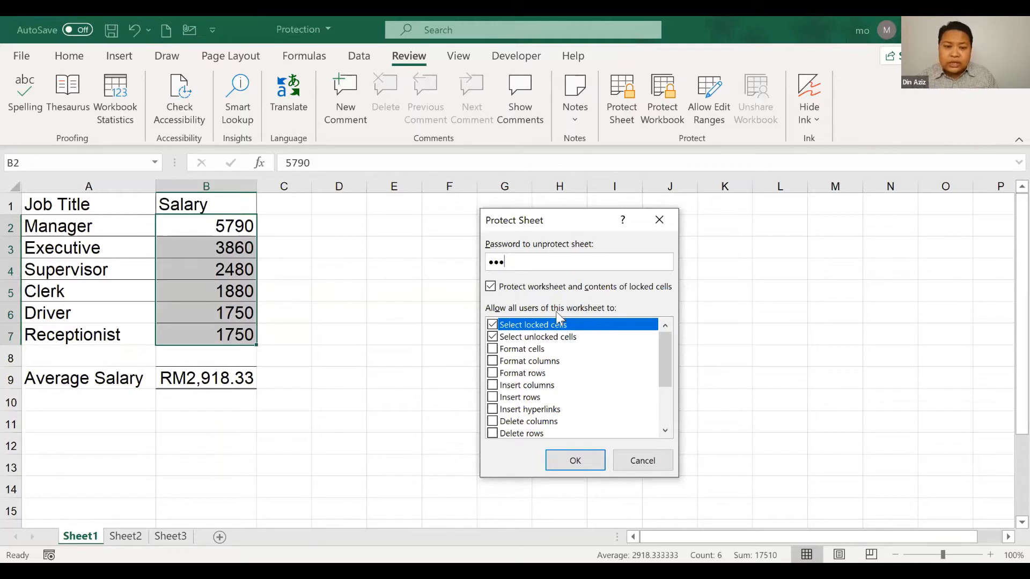
left_click(492, 349)
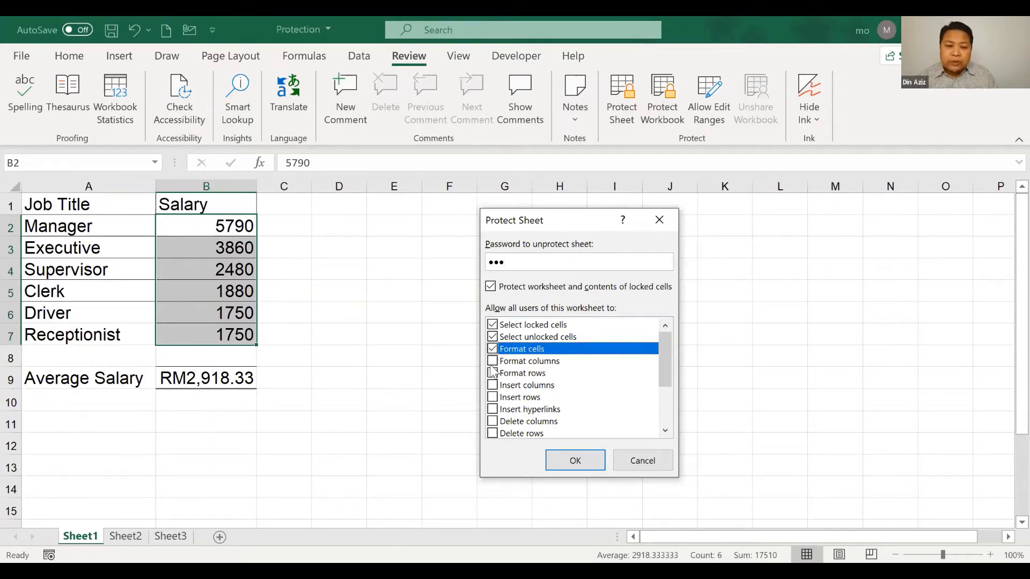
left_click(492, 362)
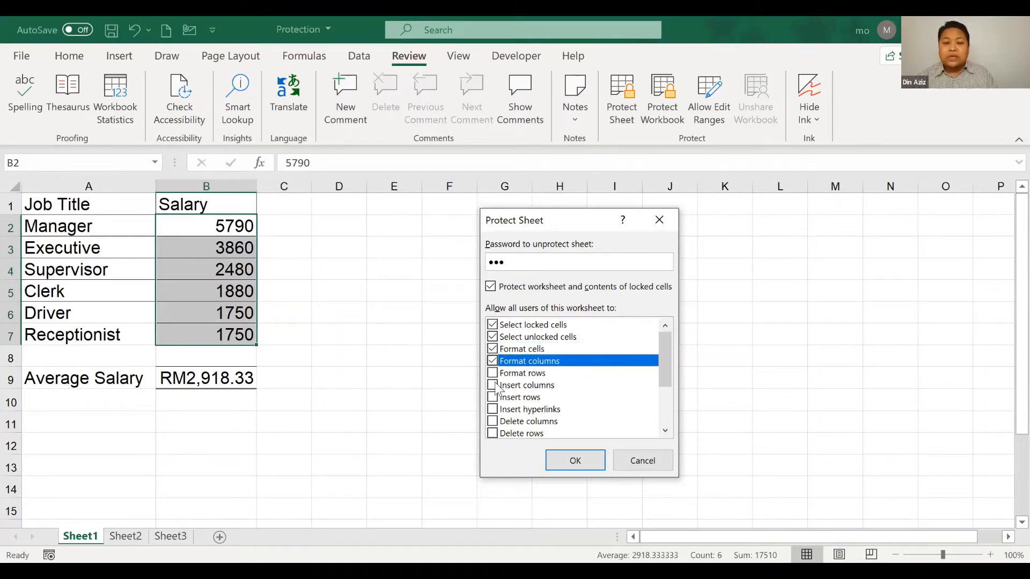
left_click(493, 374)
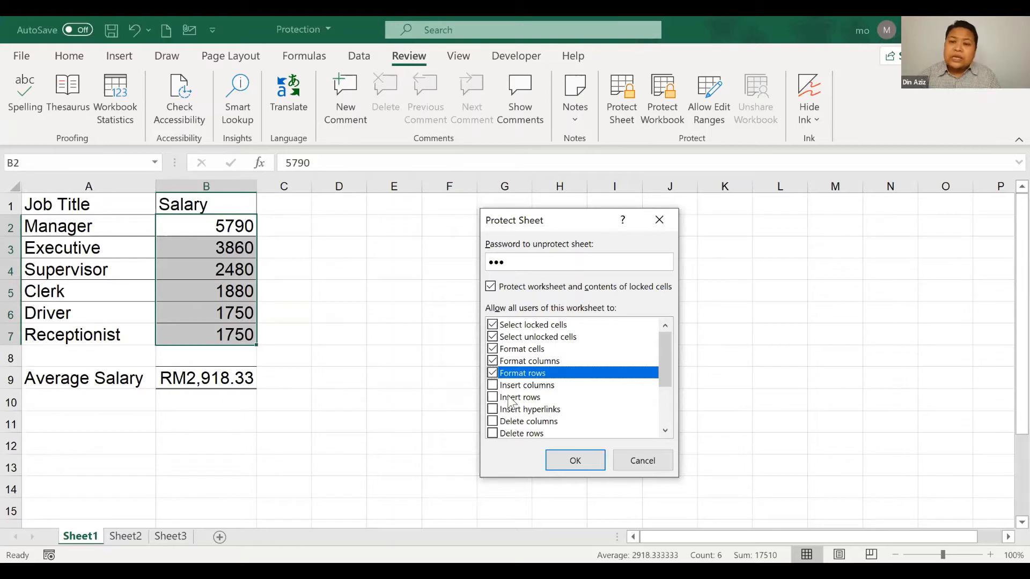
left_click(494, 373)
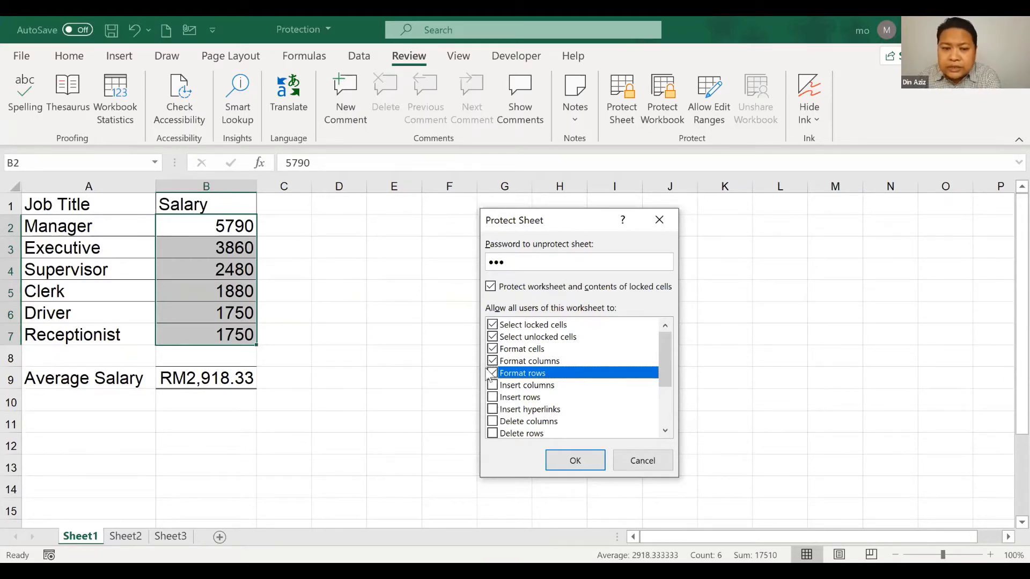
left_click(492, 361)
left_click(492, 349)
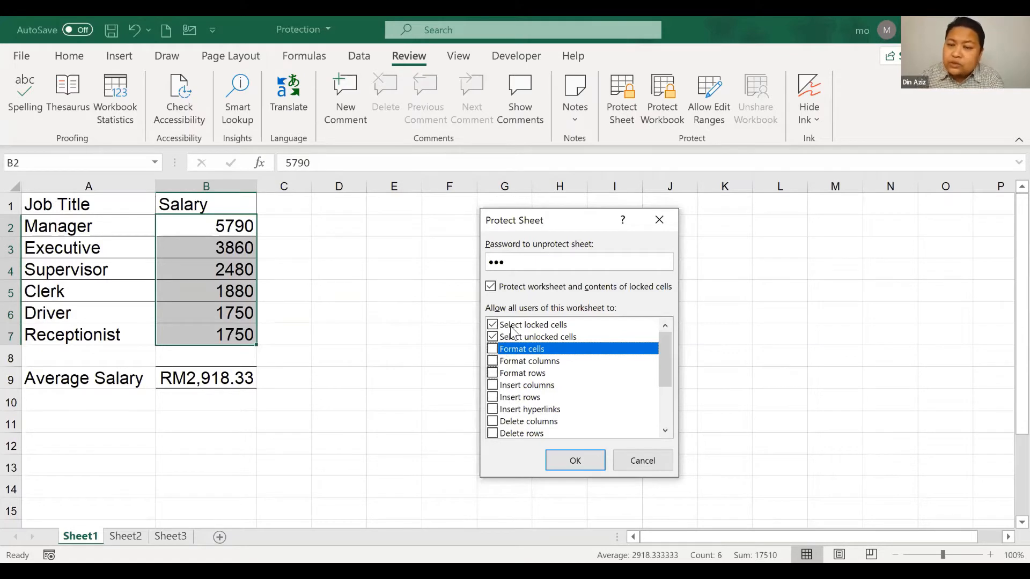
Apply the protection and confirm the re-entered password
left_click(562, 458)
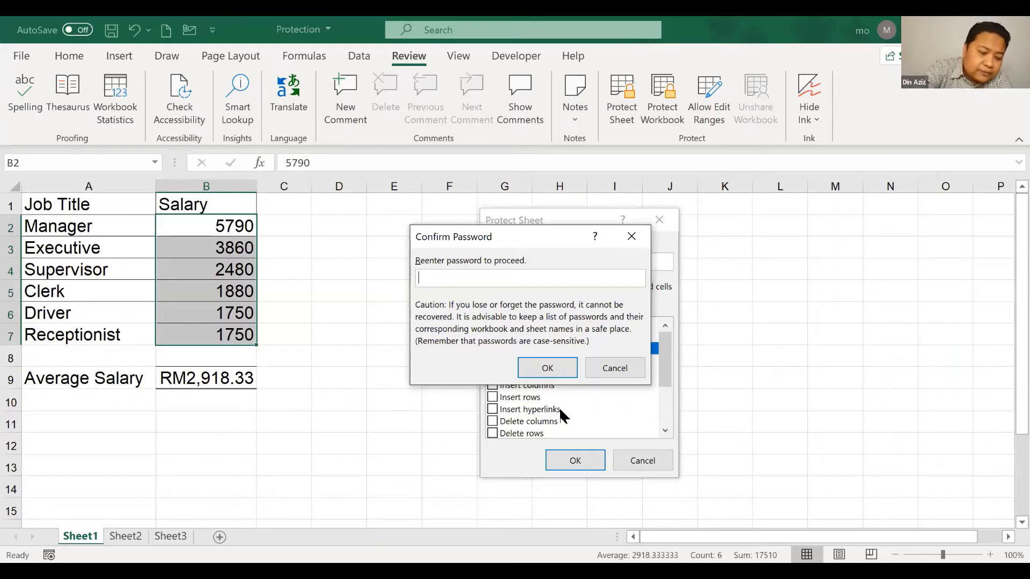
type("123")
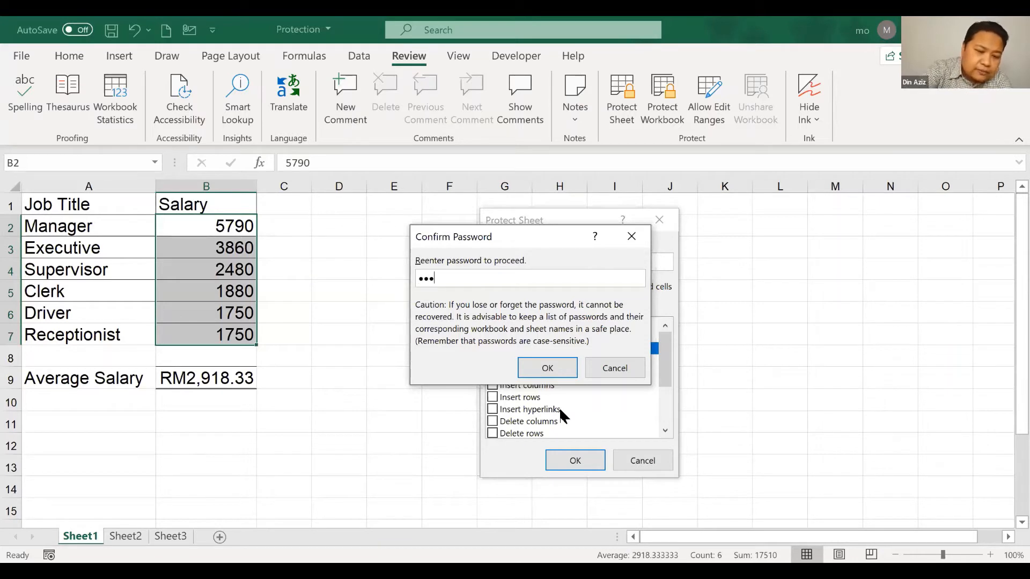
left_click(554, 368)
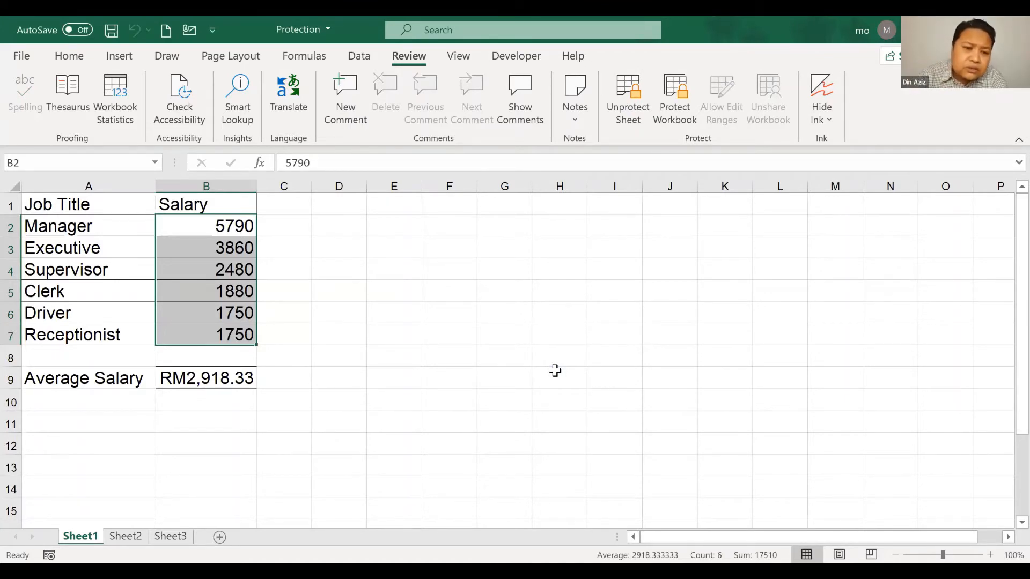
left_click(555, 370)
left_click(492, 295)
left_click(597, 261)
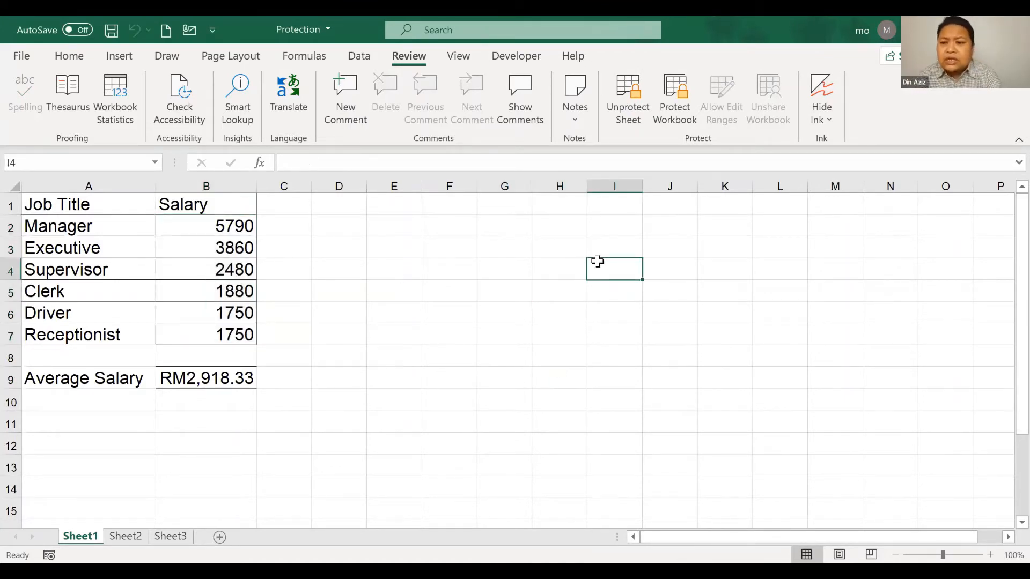
double_click(598, 261)
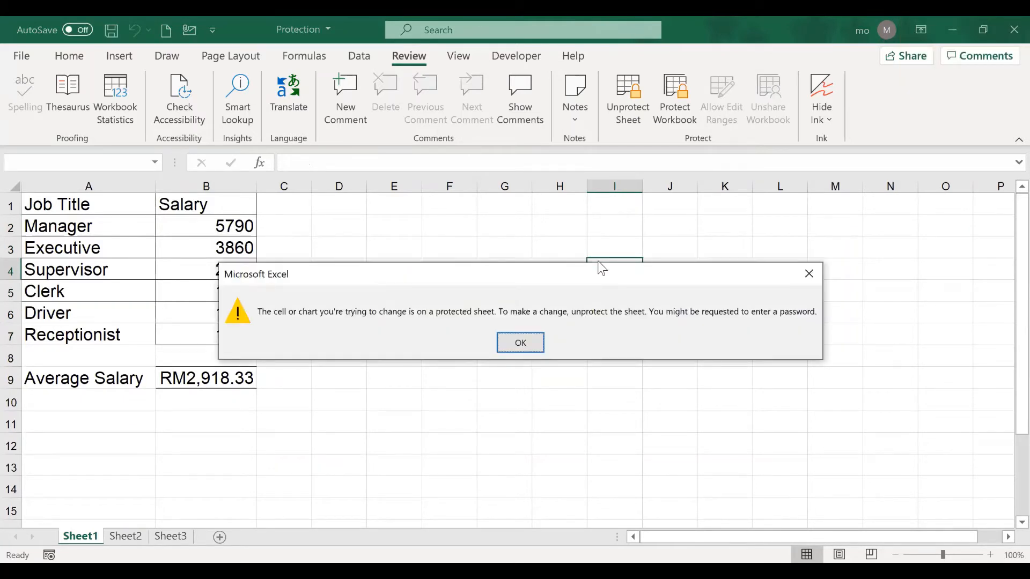
left_click(530, 343)
left_click(494, 375)
key("a")
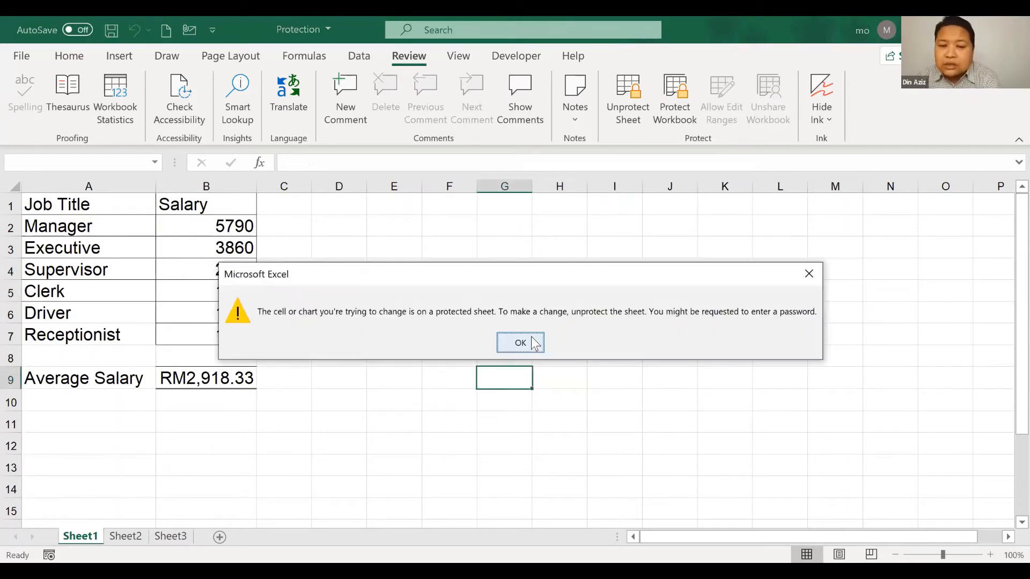
left_click(535, 343)
left_click(208, 378)
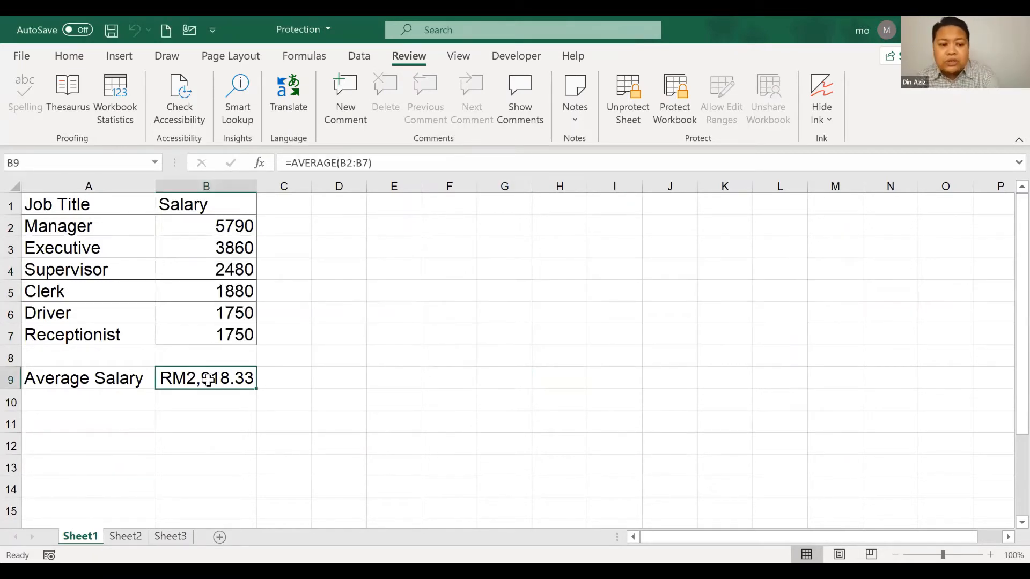
key("Delete")
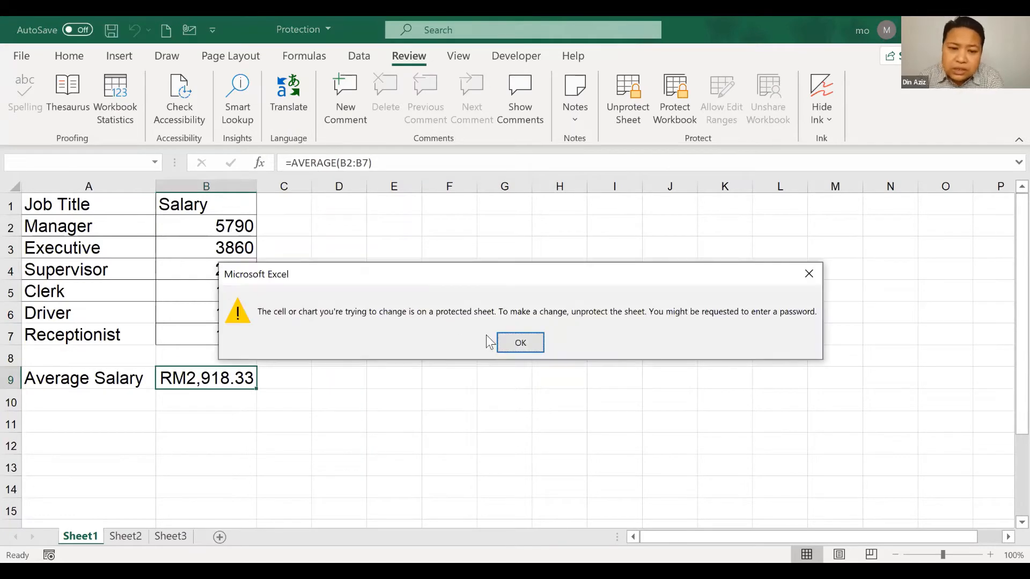
key("Return")
left_click(115, 207)
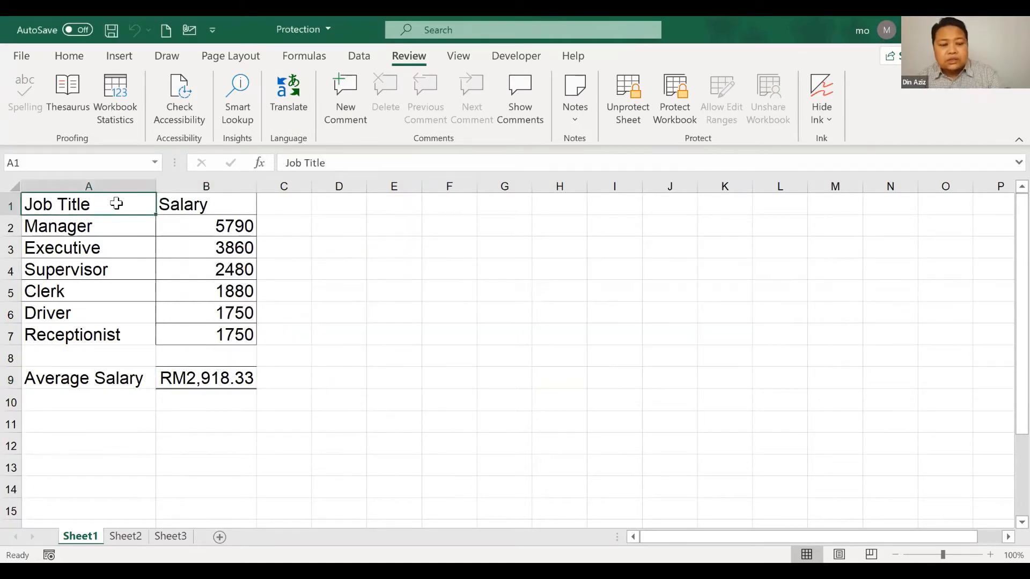
key("Delete")
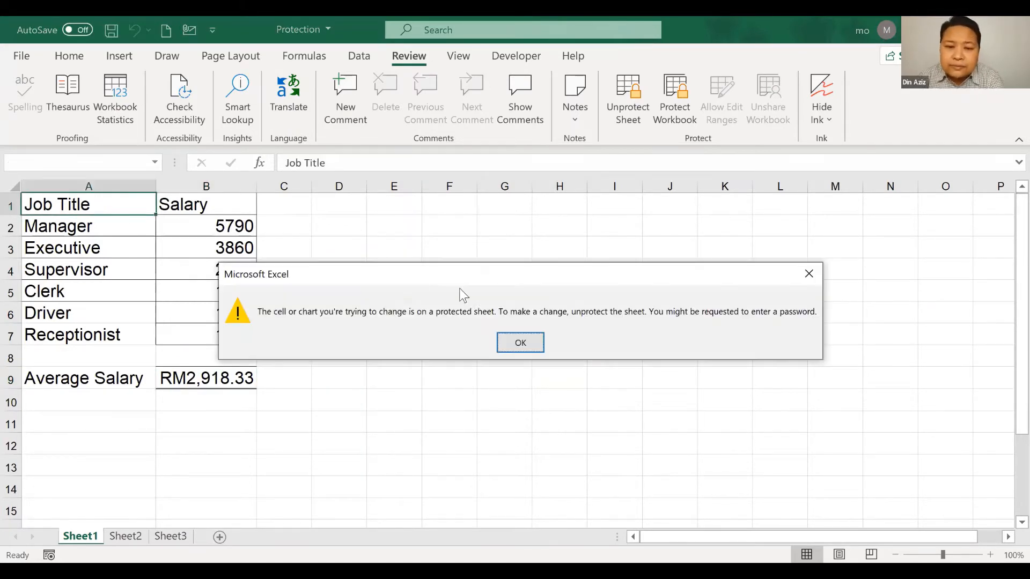
left_click(508, 340)
left_click(58, 227)
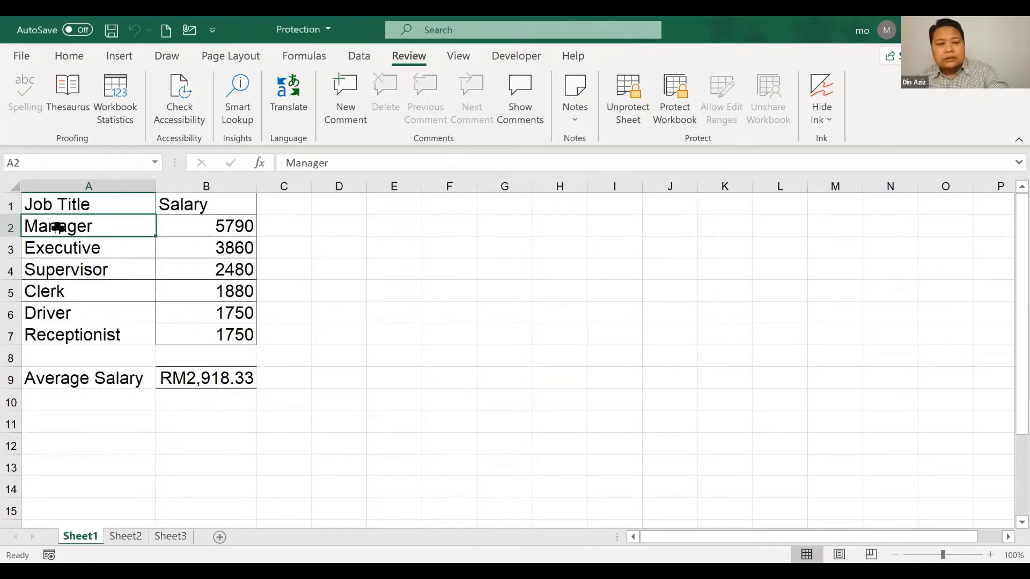
key("Delete")
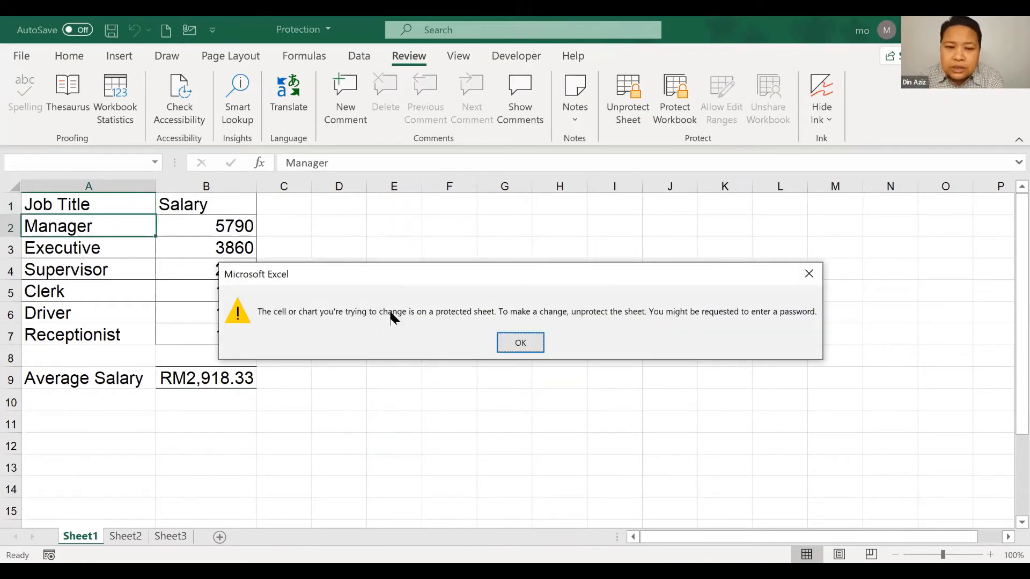
left_click(538, 346)
left_click(207, 229)
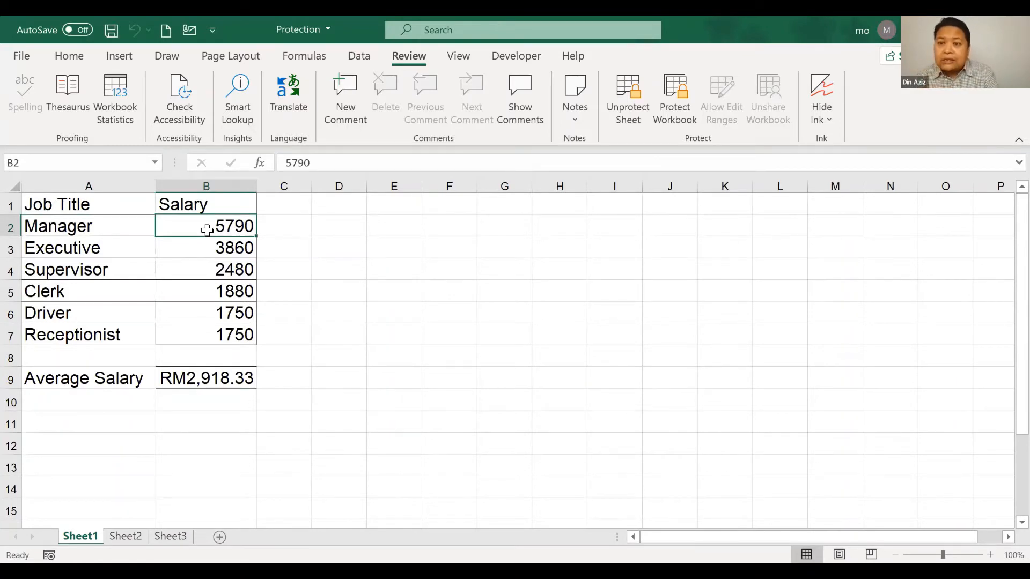
Change the Manager salary to 6000 and the Executive salary to 4000
left_click_drag(207, 226, 214, 332)
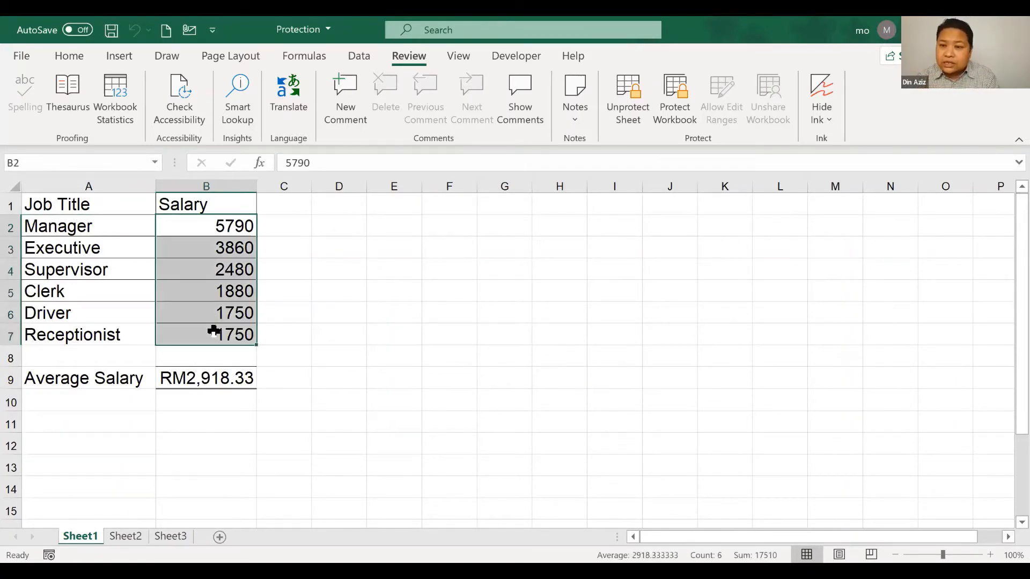
left_click(212, 226)
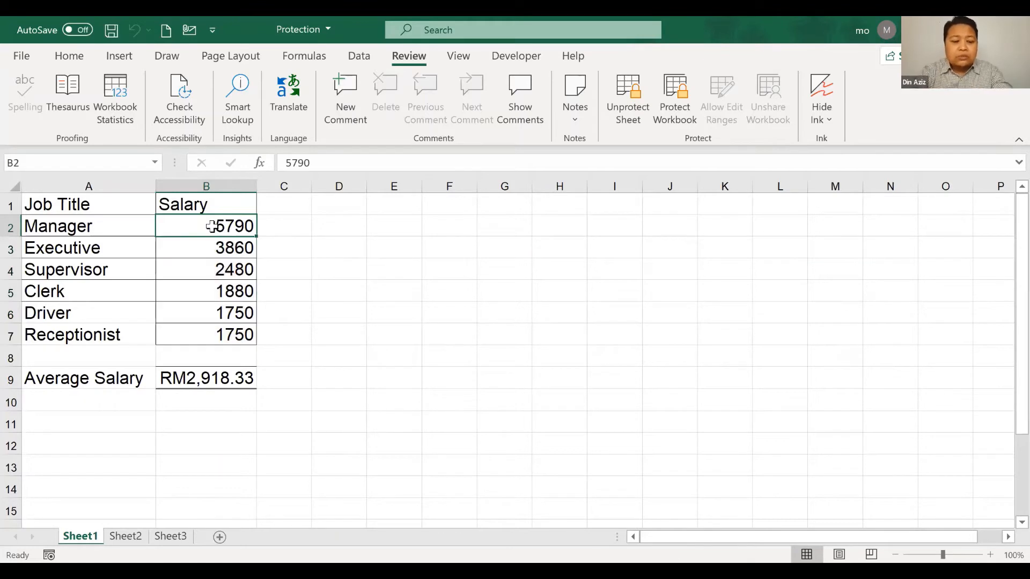
type("6000")
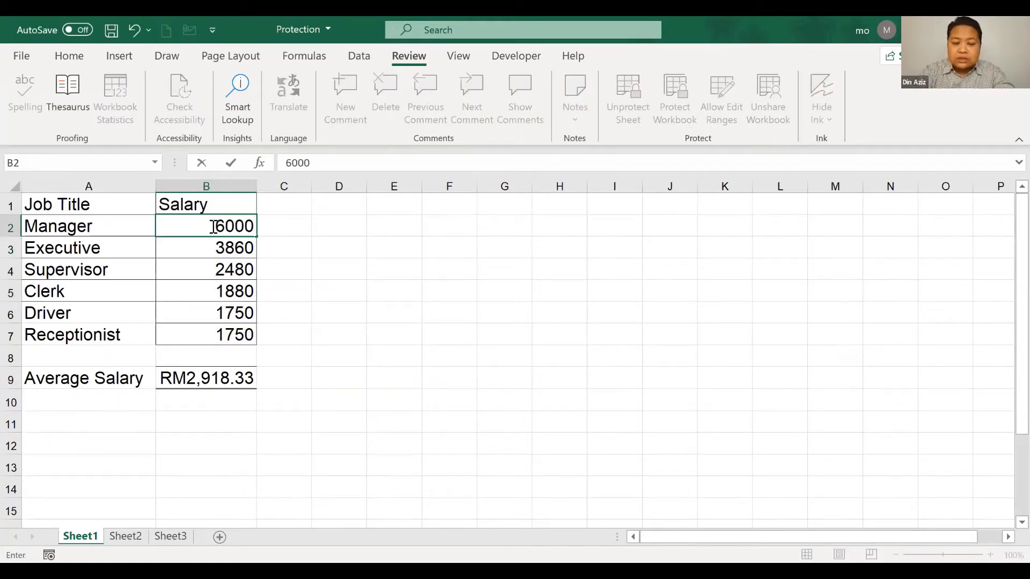
key("Return")
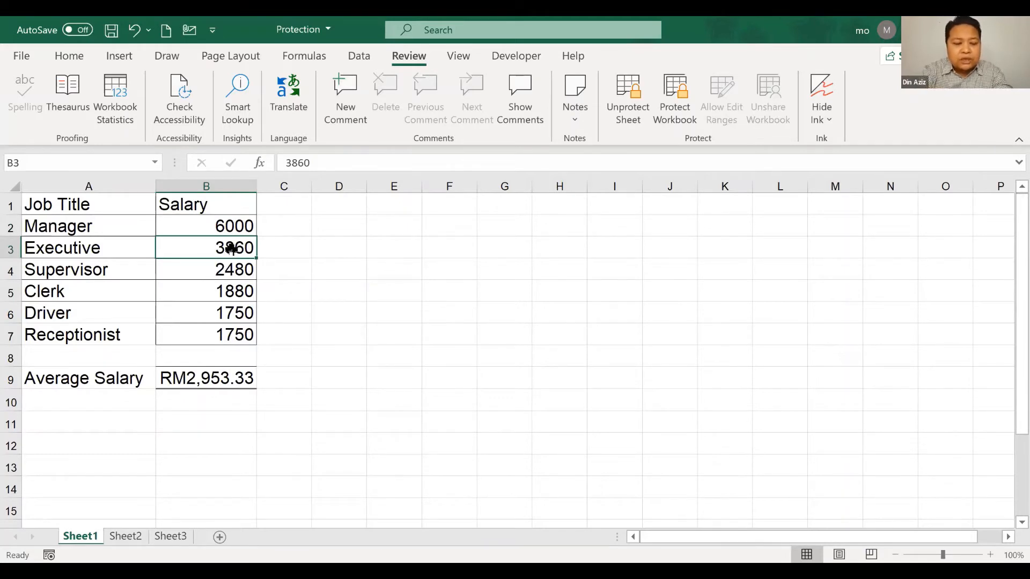
type("4000")
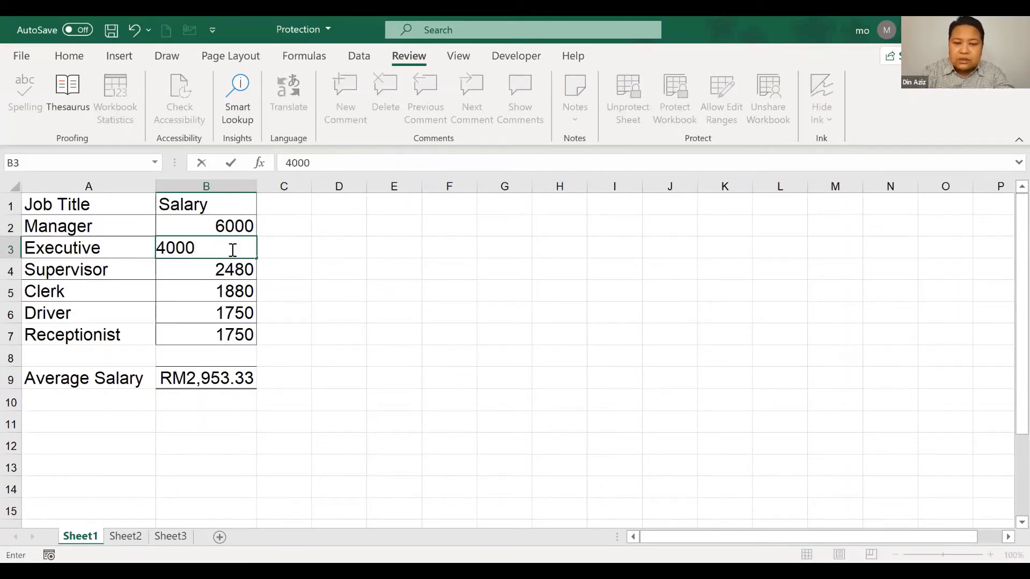
key("Return")
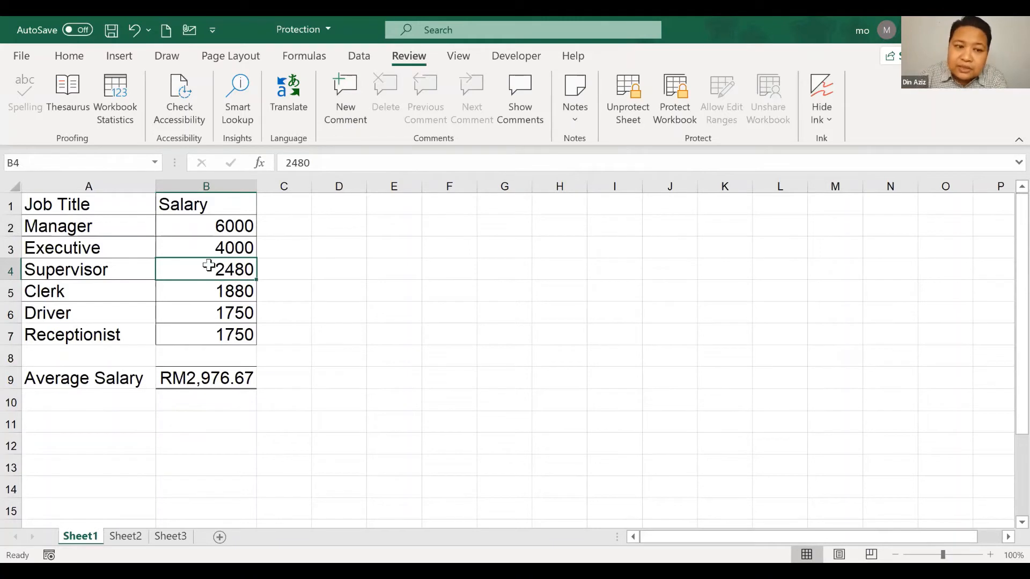
Try editing the locked B9 formula and A9 label, dismissing the protection warnings
left_click_drag(219, 224, 211, 334)
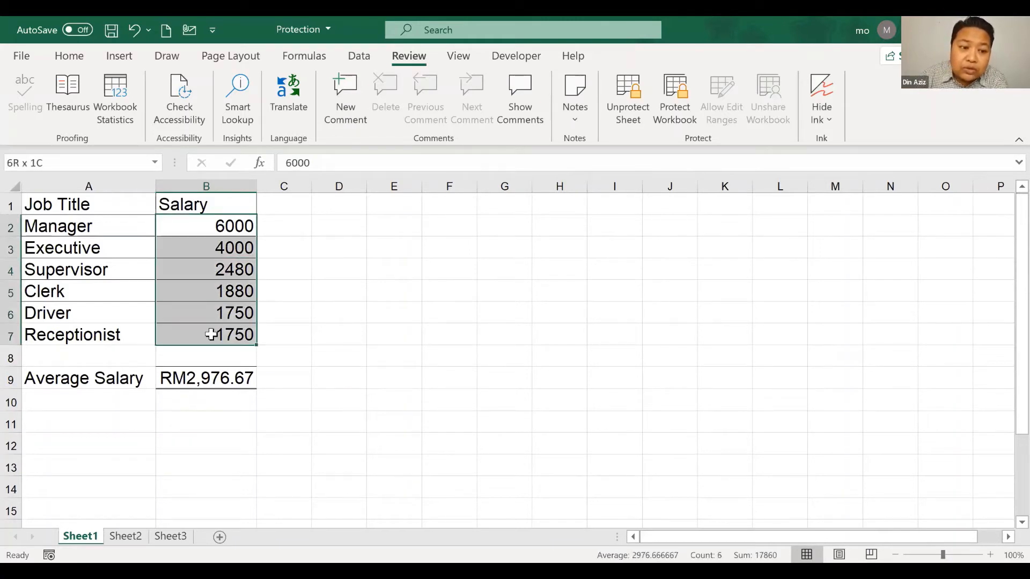
left_click(329, 378)
double_click(329, 377)
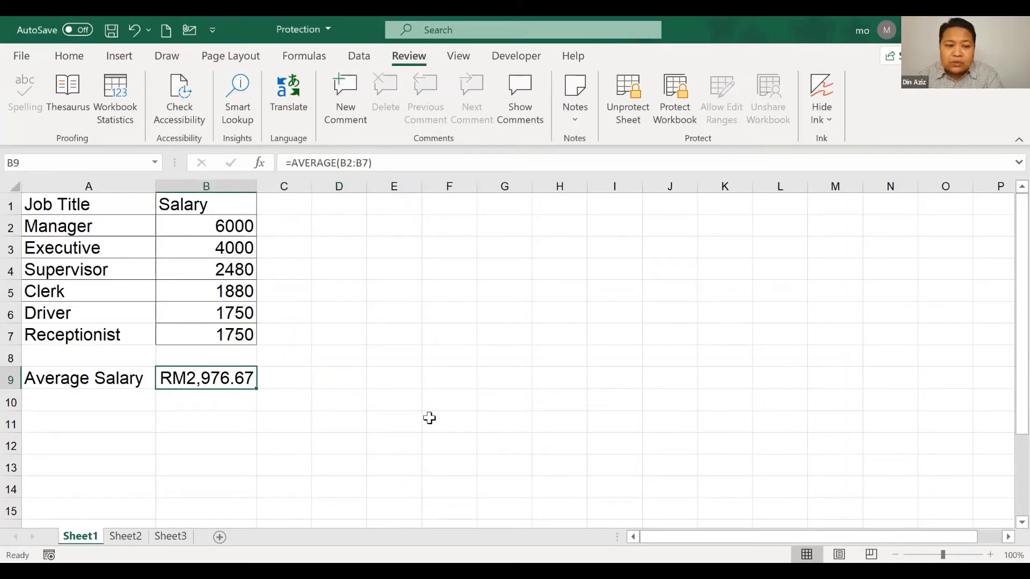
key("Delete")
left_click(119, 376)
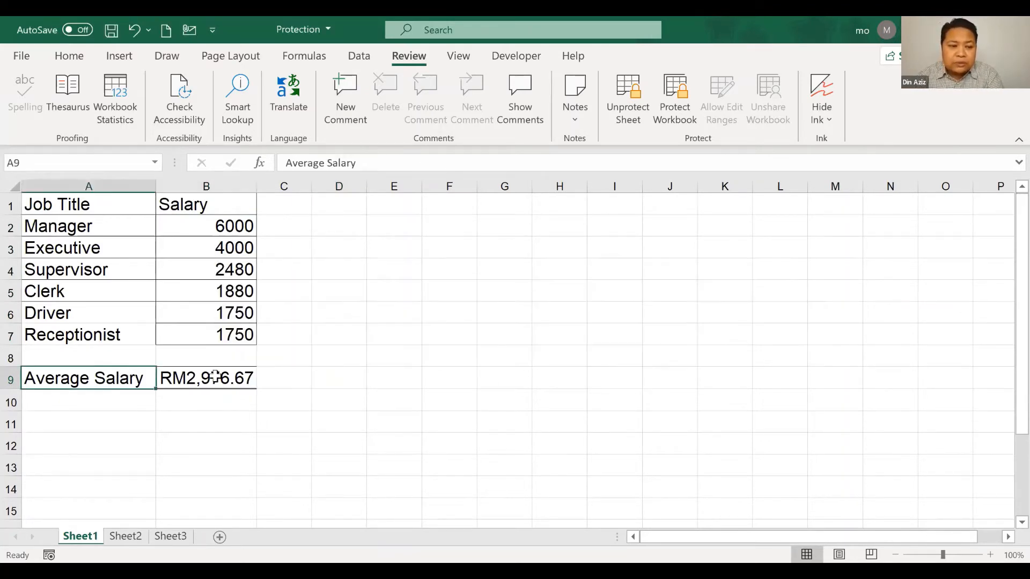
key("Delete")
left_click(520, 343)
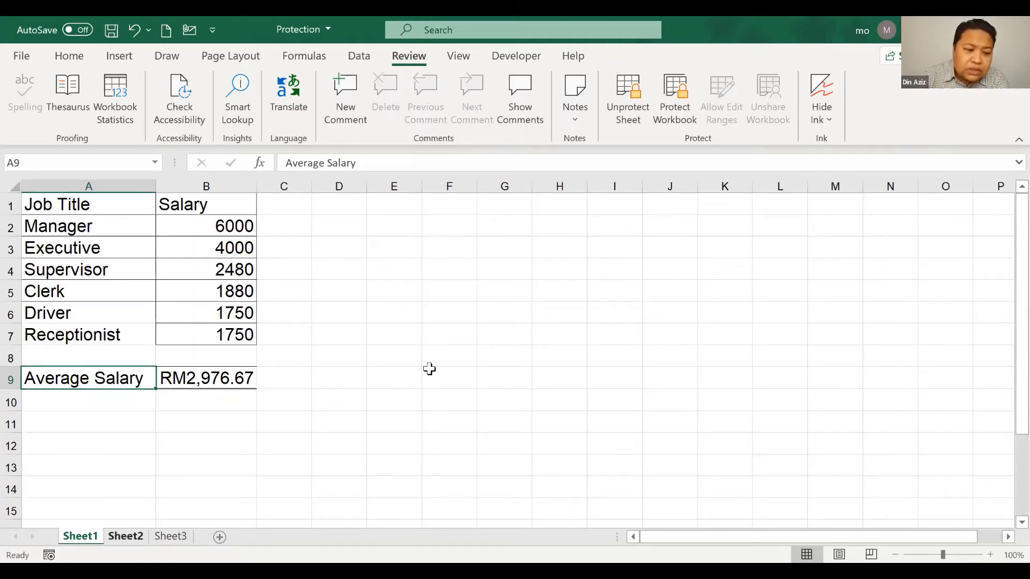
key("ctrl+Page_Down")
left_click(502, 320)
type("sfafaf")
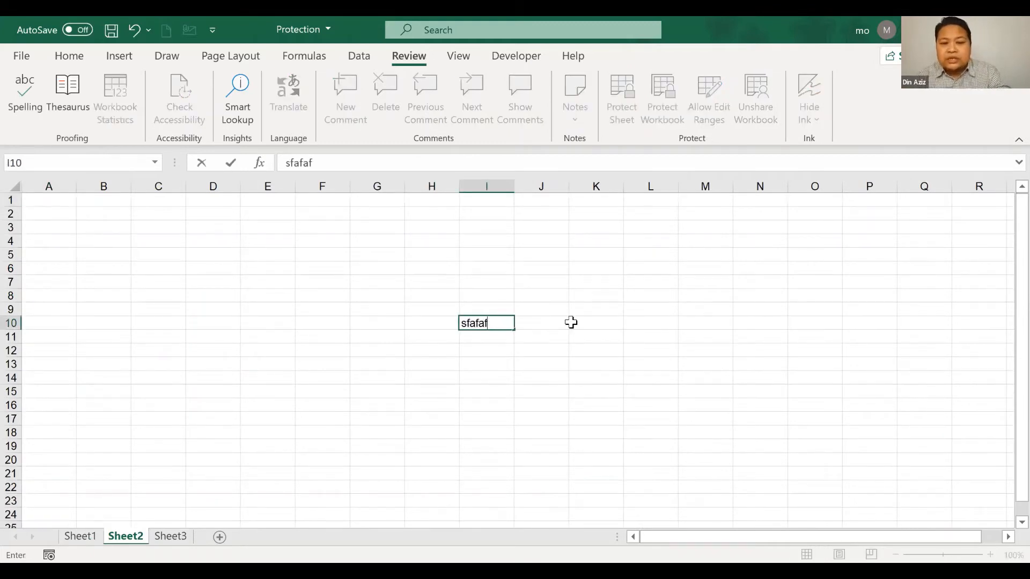
left_click(630, 329)
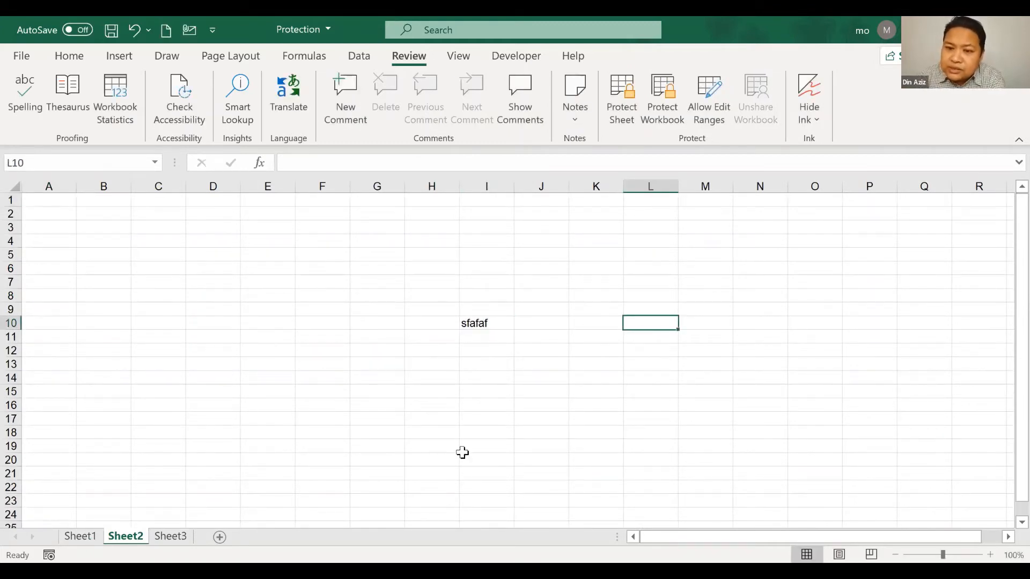
left_click(91, 535)
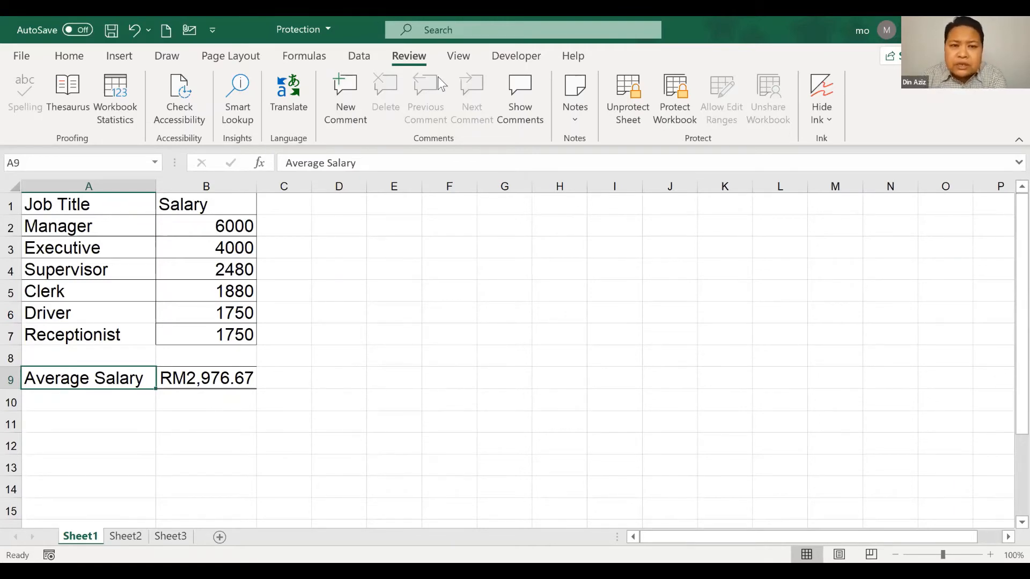
left_click(679, 122)
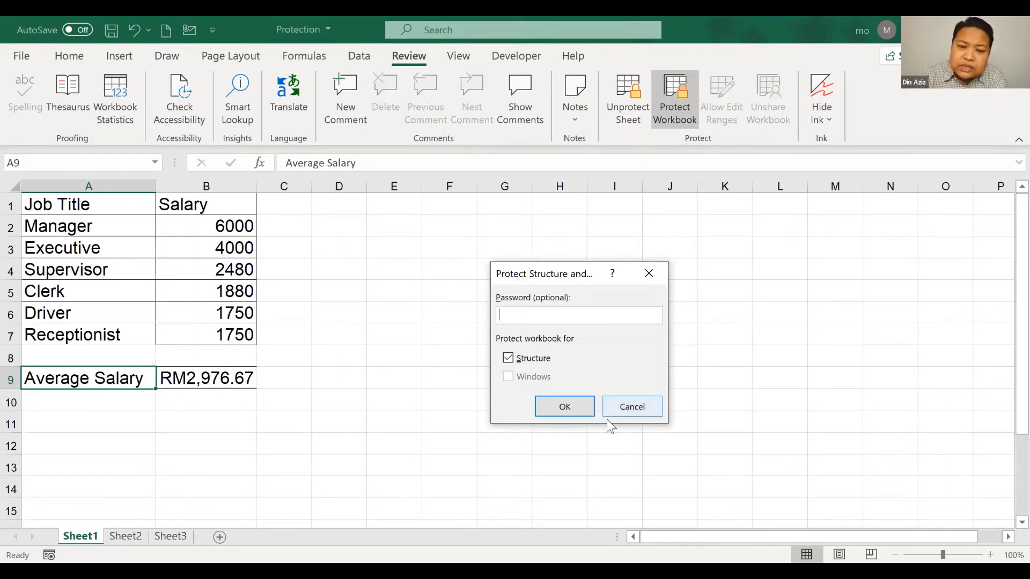
left_click(622, 407)
left_click(621, 185)
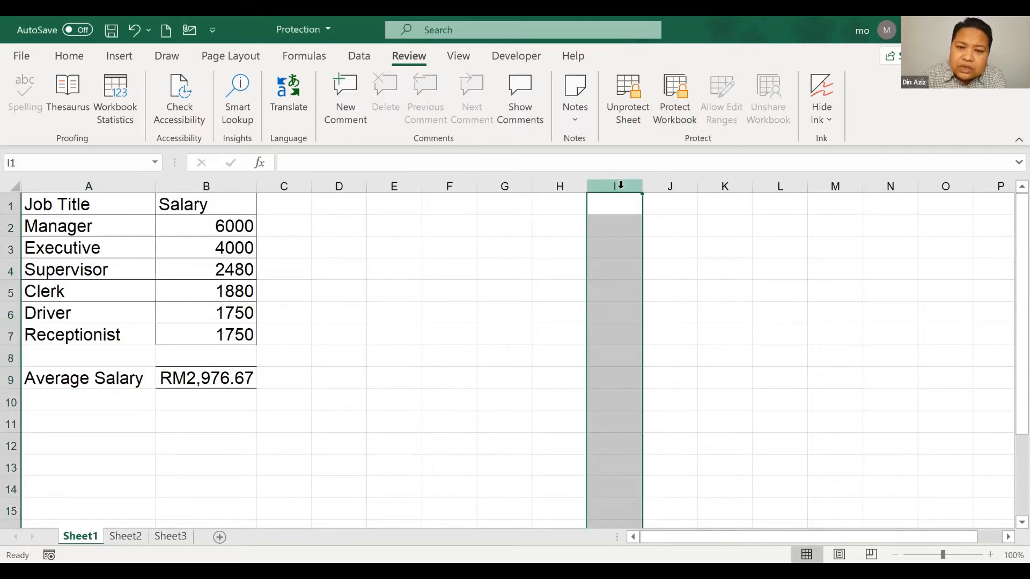
right_click(620, 185)
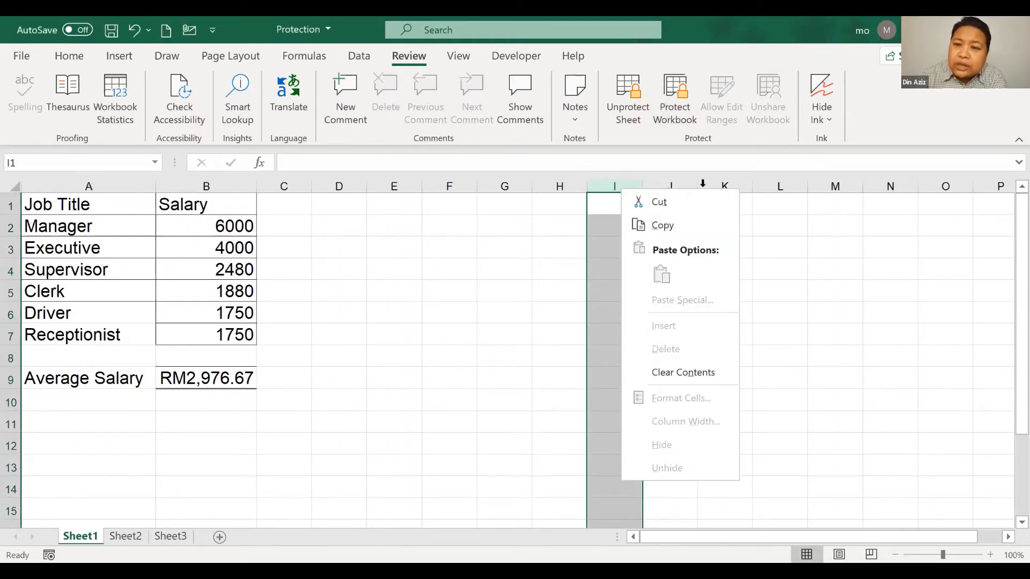
key("Escape")
left_click(722, 319)
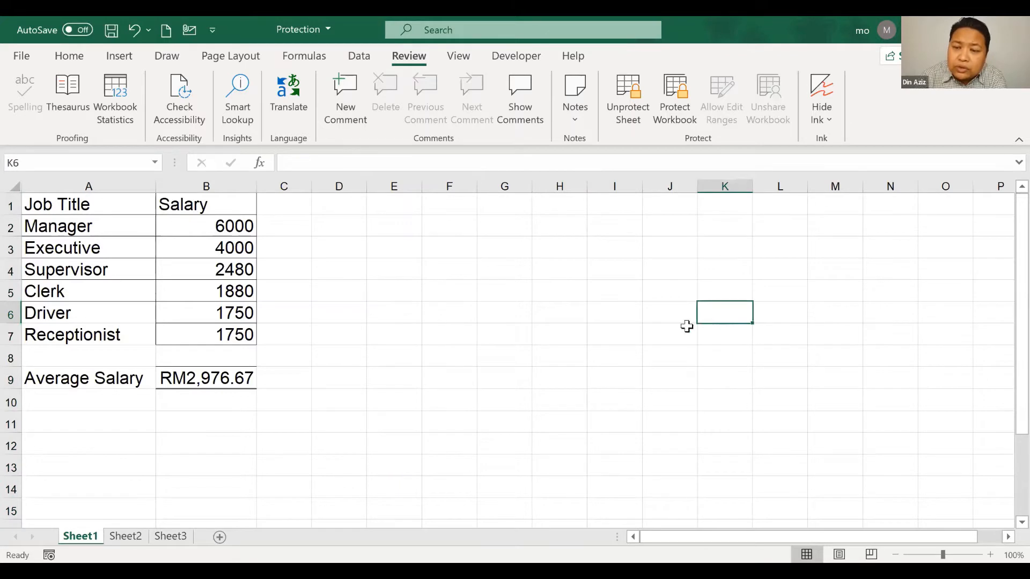
left_click(406, 316)
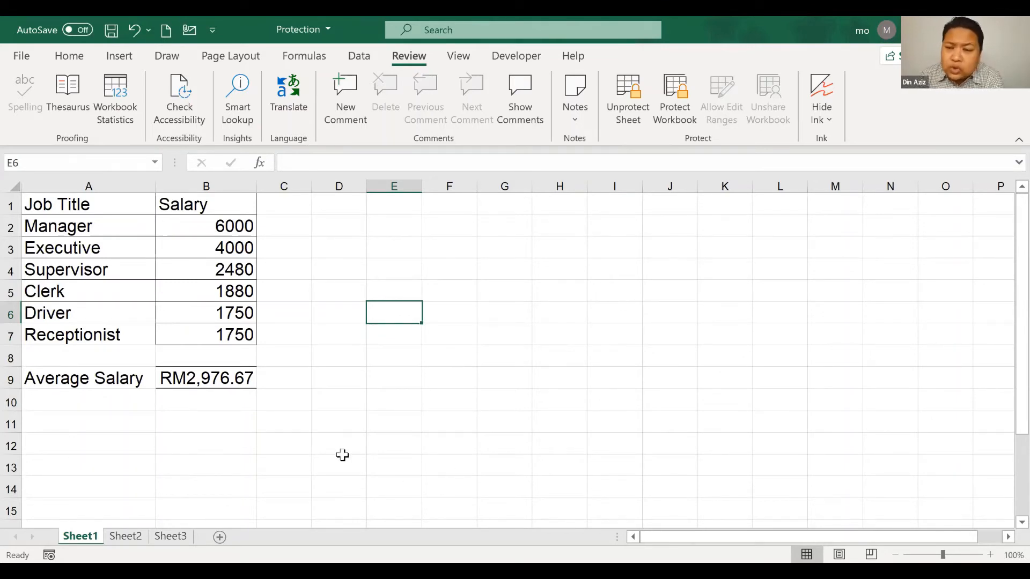
left_click(210, 374)
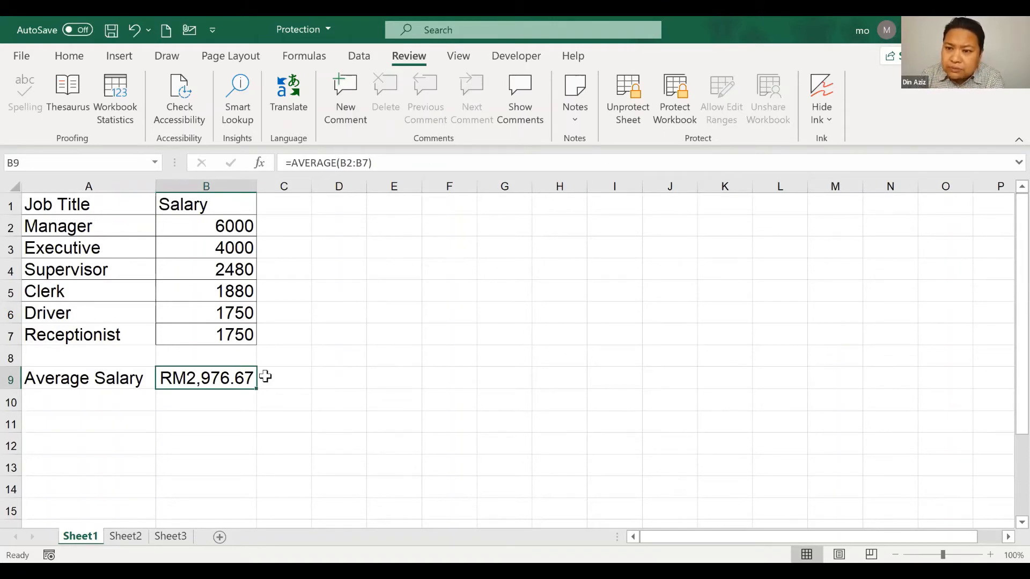
Unprotect Sheet1 with its password, then return to the Home ribbon
left_click(633, 120)
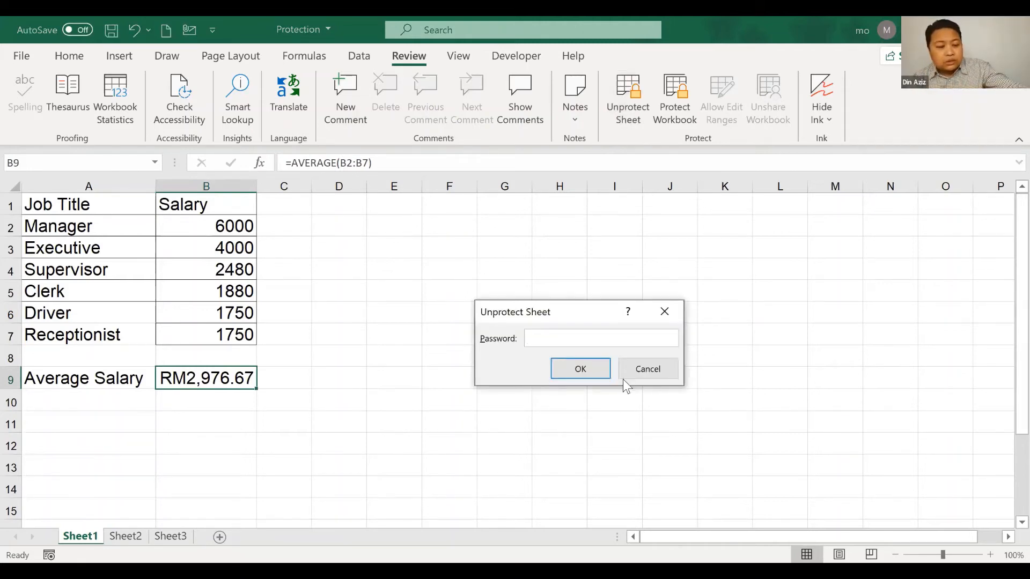
type("123")
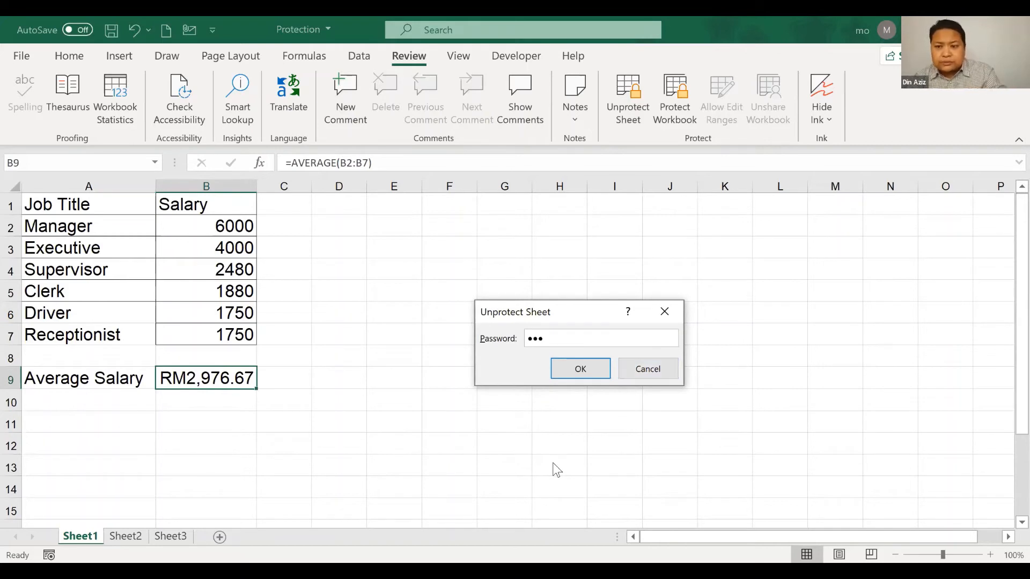
left_click(577, 376)
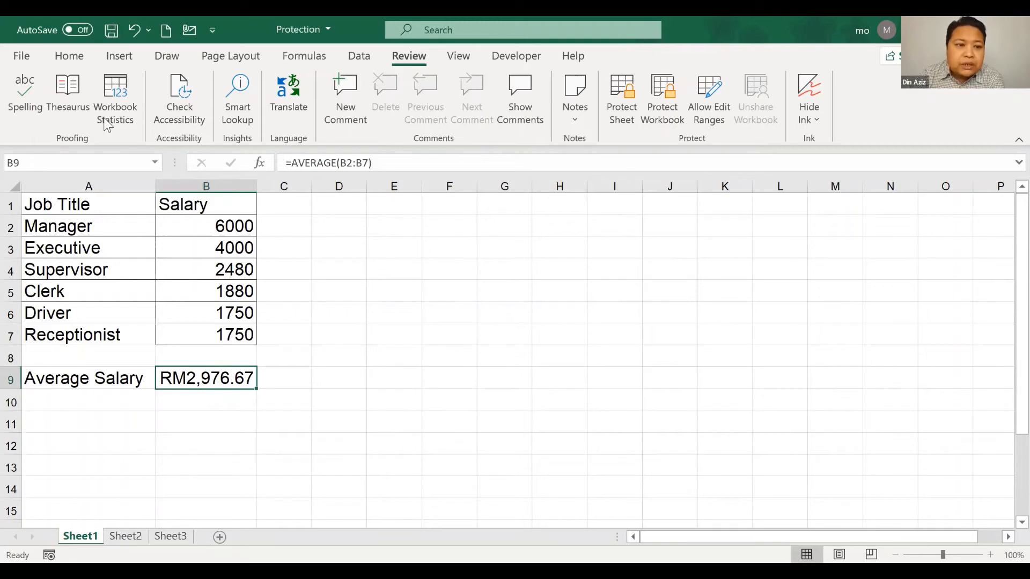
left_click(70, 59)
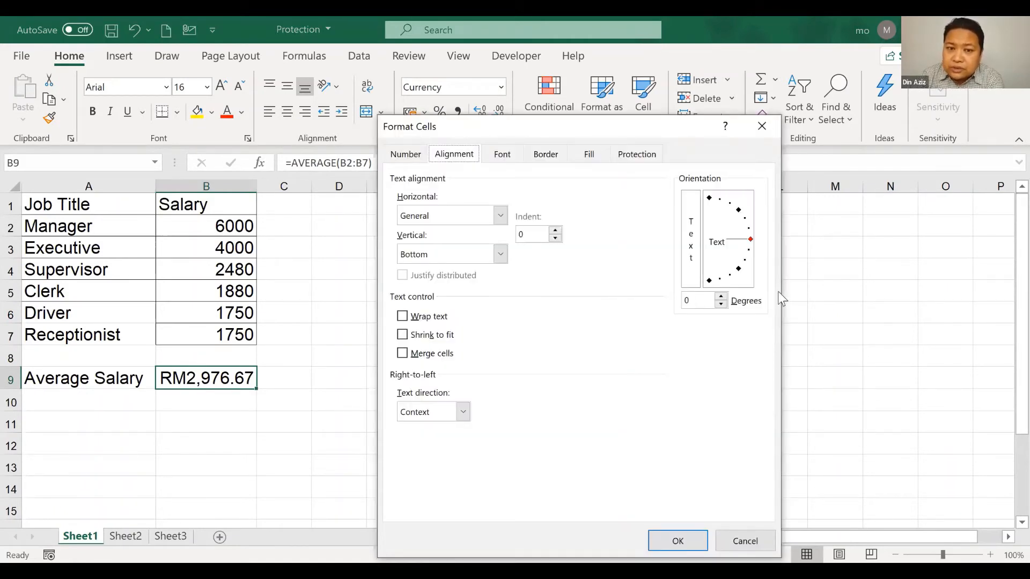
Tick Hidden alongside Locked for B9 in the Protection settings and confirm
left_click(632, 155)
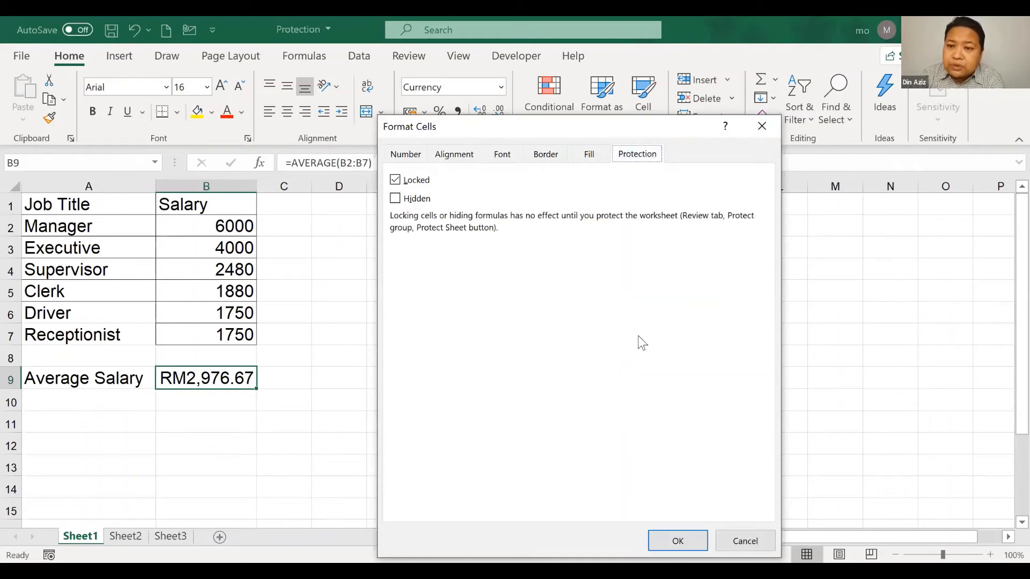
left_click(395, 199)
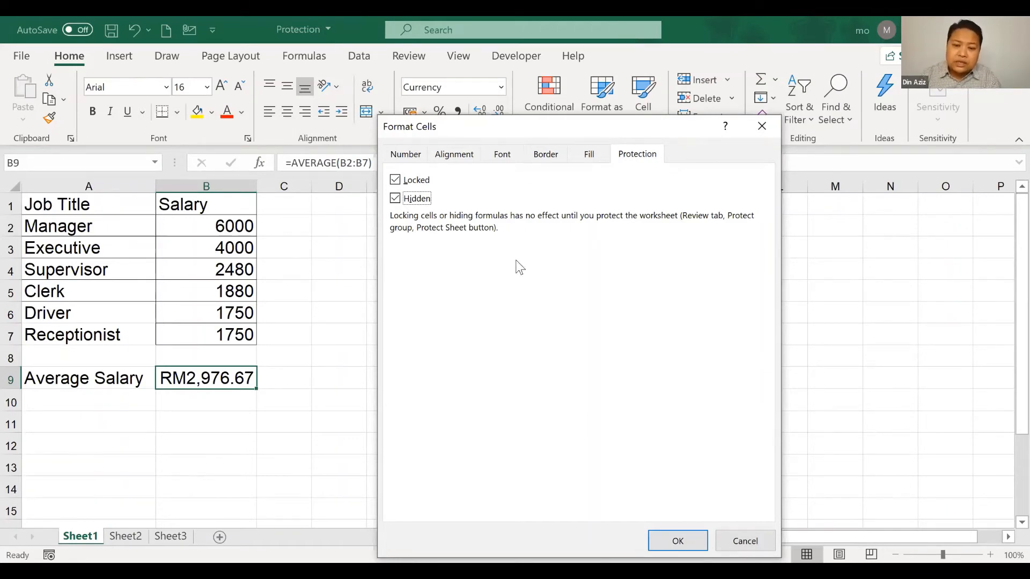
left_click(680, 541)
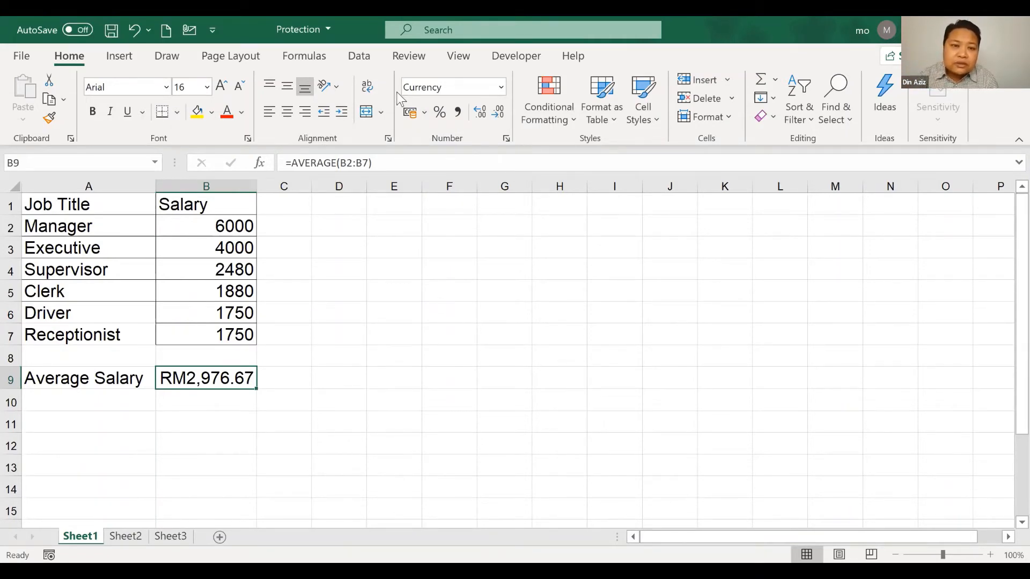
Protect Sheet1 with a password, entered and confirmed, so the Average Salary formula stays hidden
left_click(409, 56)
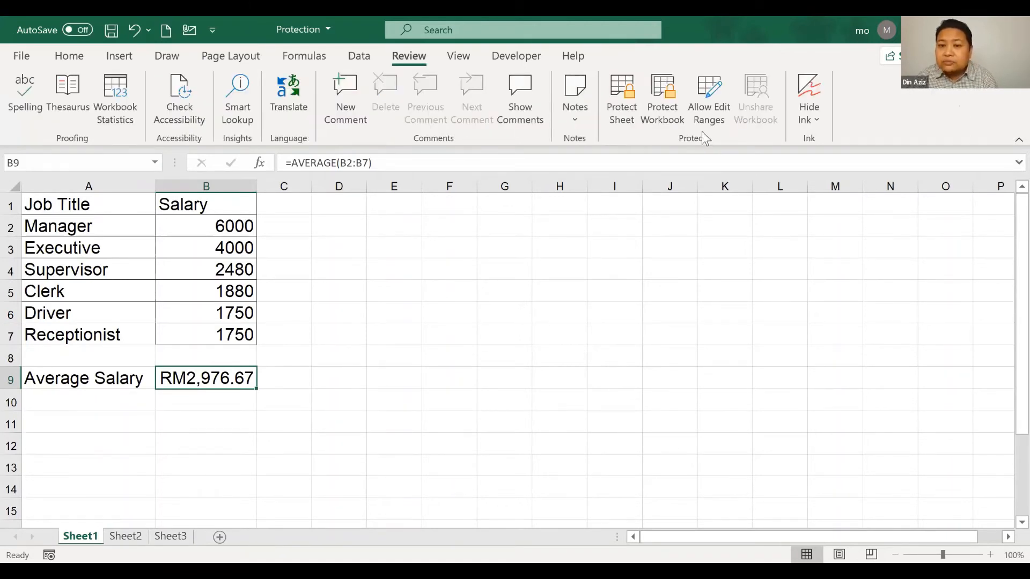
left_click(630, 122)
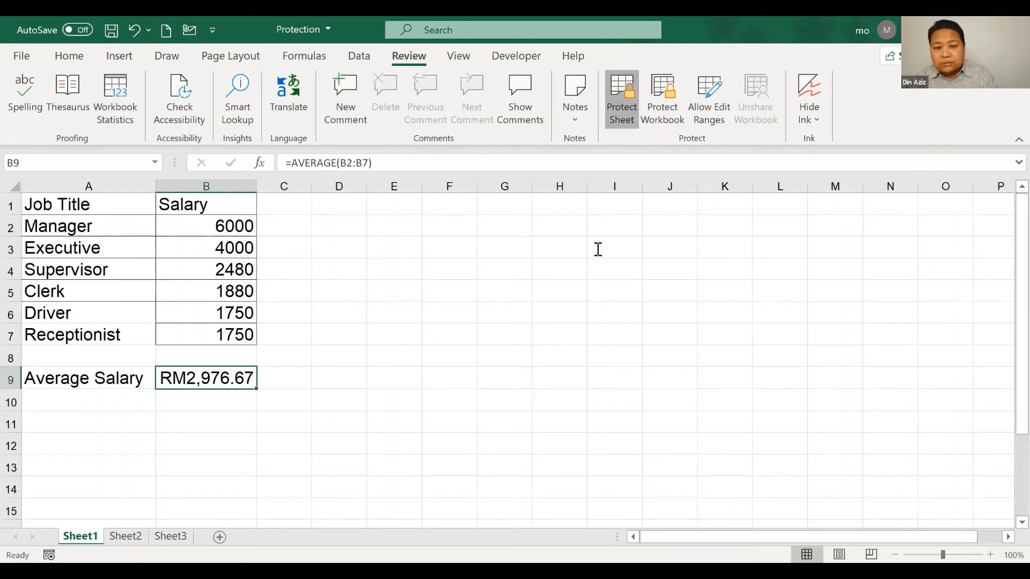
type("123")
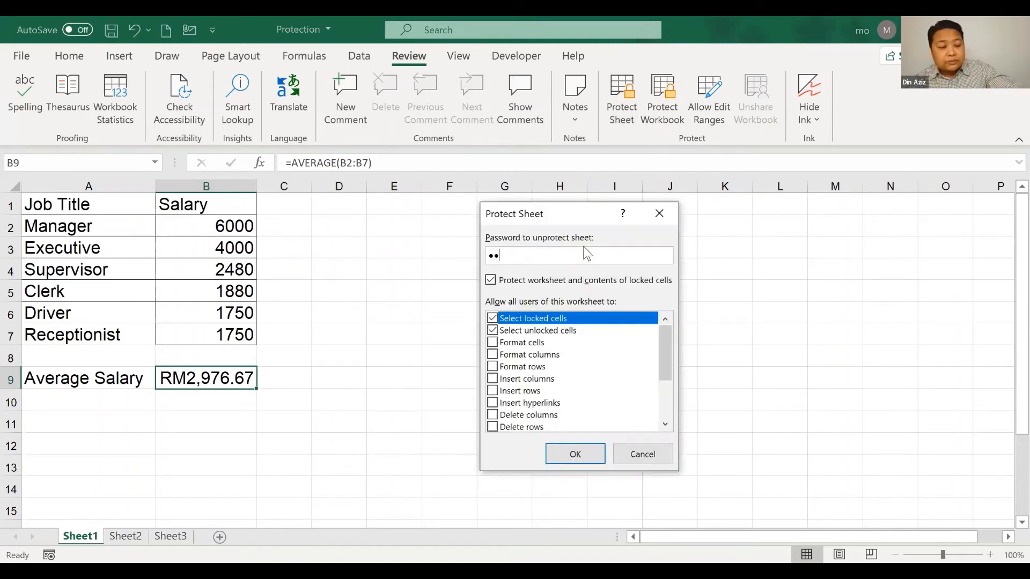
left_click(577, 452)
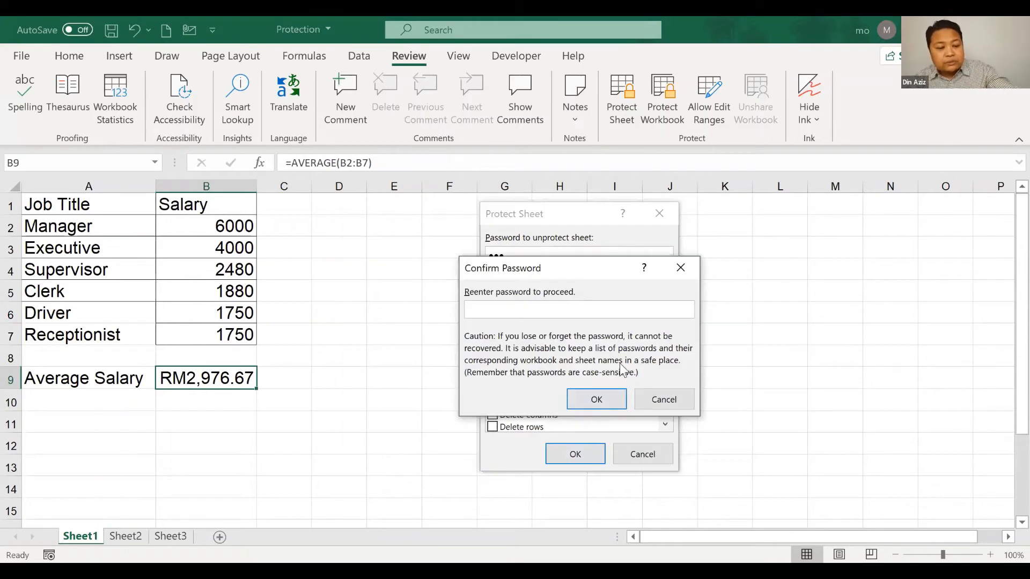
type("123")
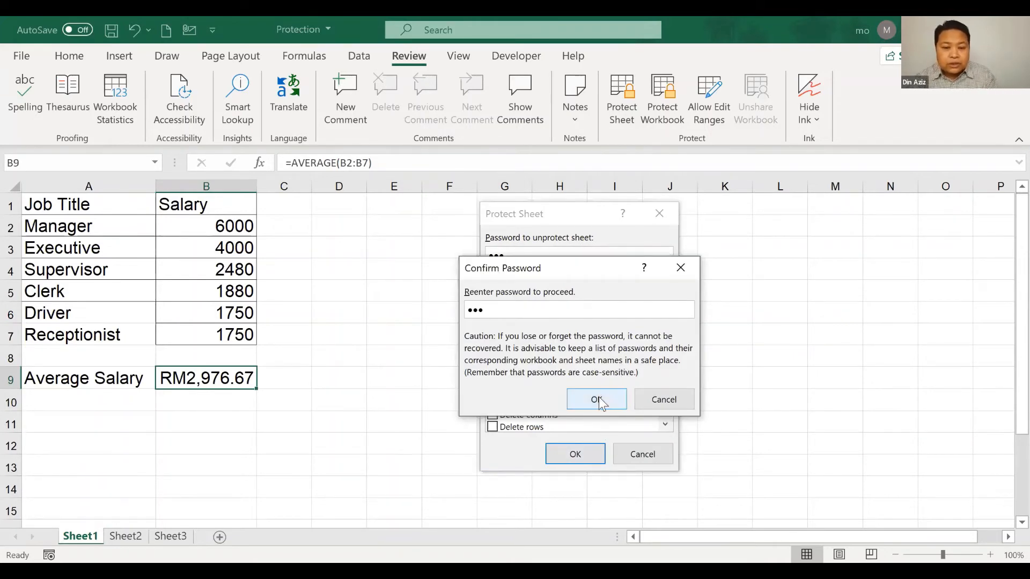
left_click(599, 400)
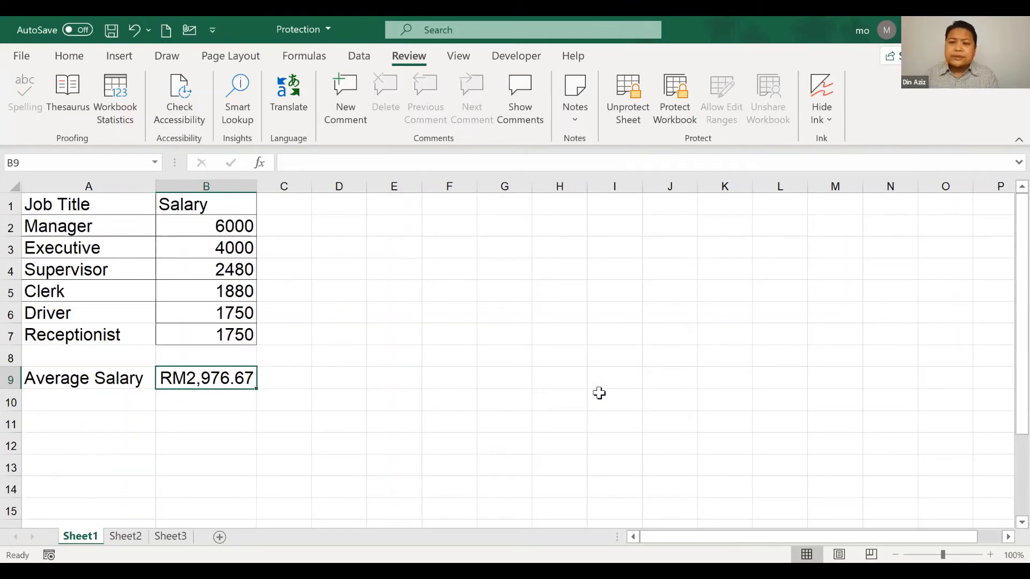
left_click(388, 435)
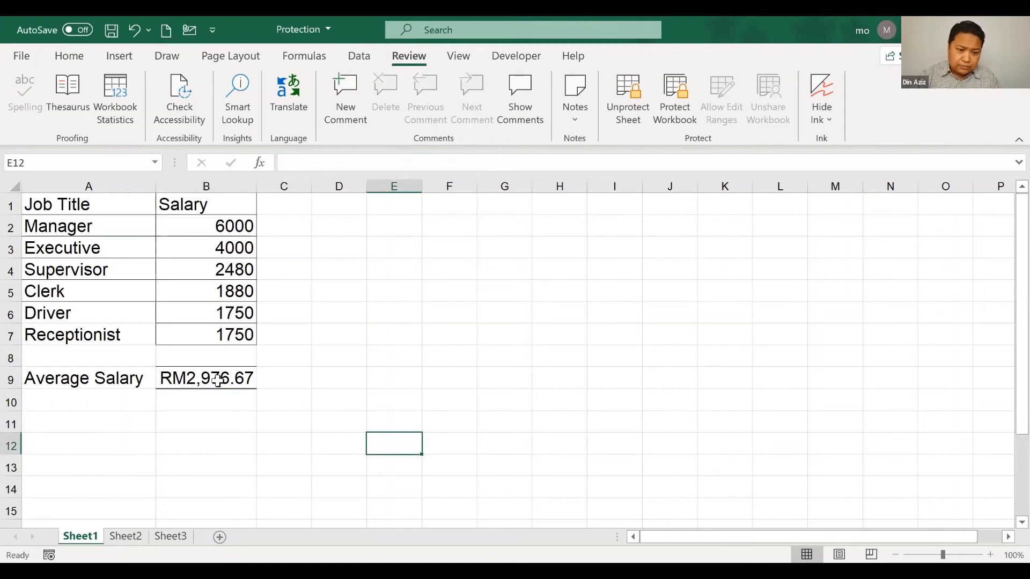
left_click(215, 379)
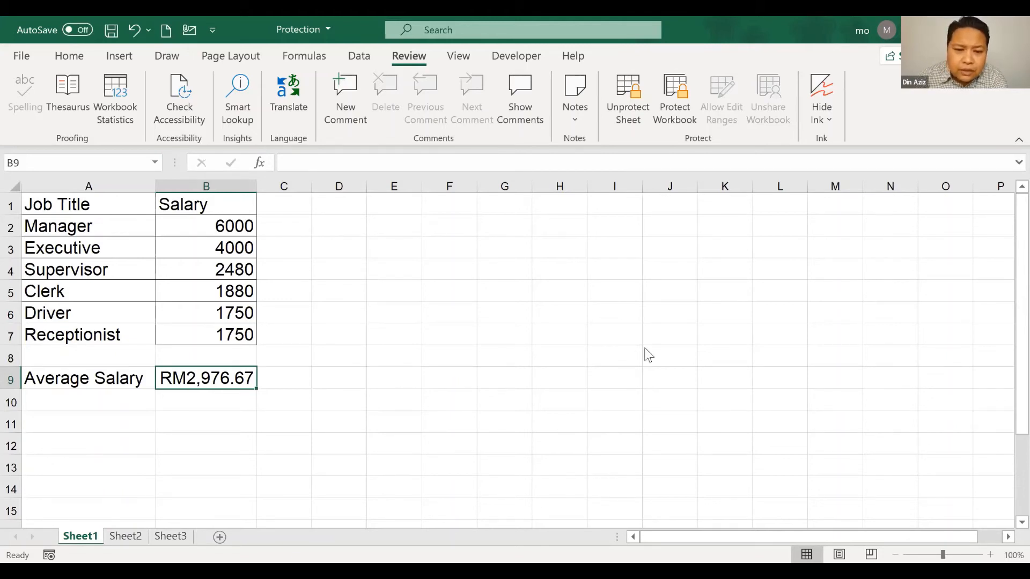
left_click(789, 244)
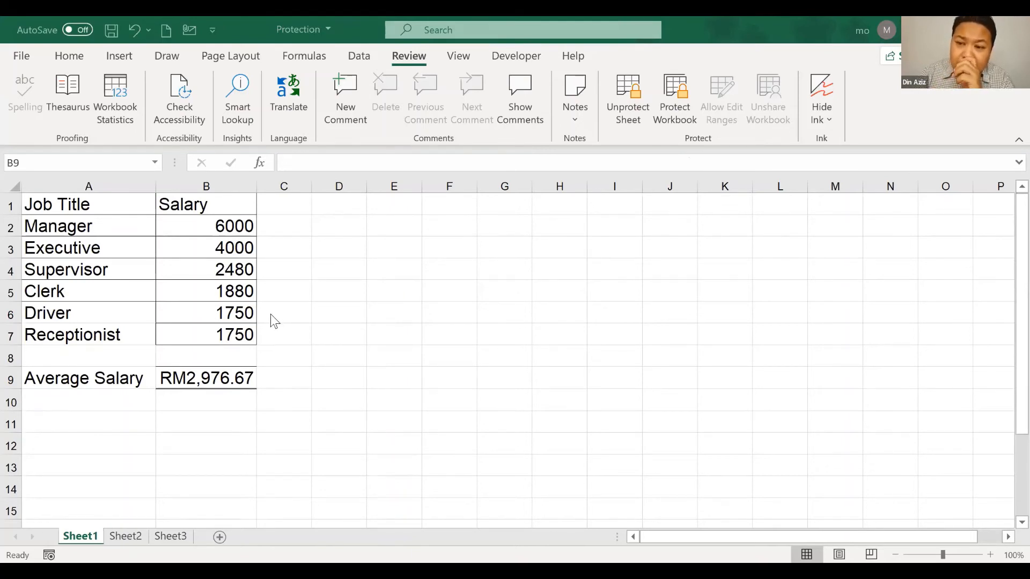
left_click(324, 281)
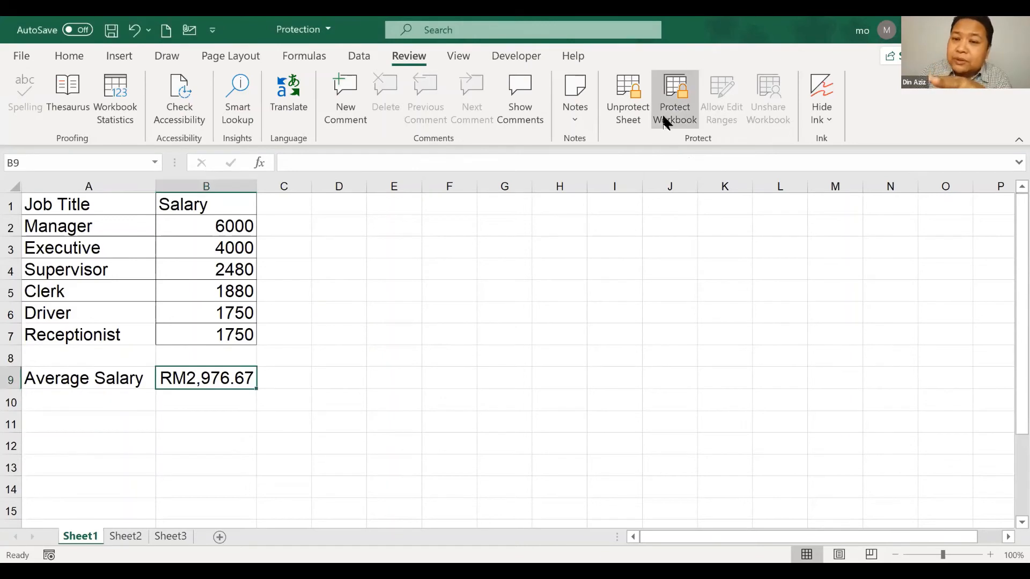
left_click(558, 277)
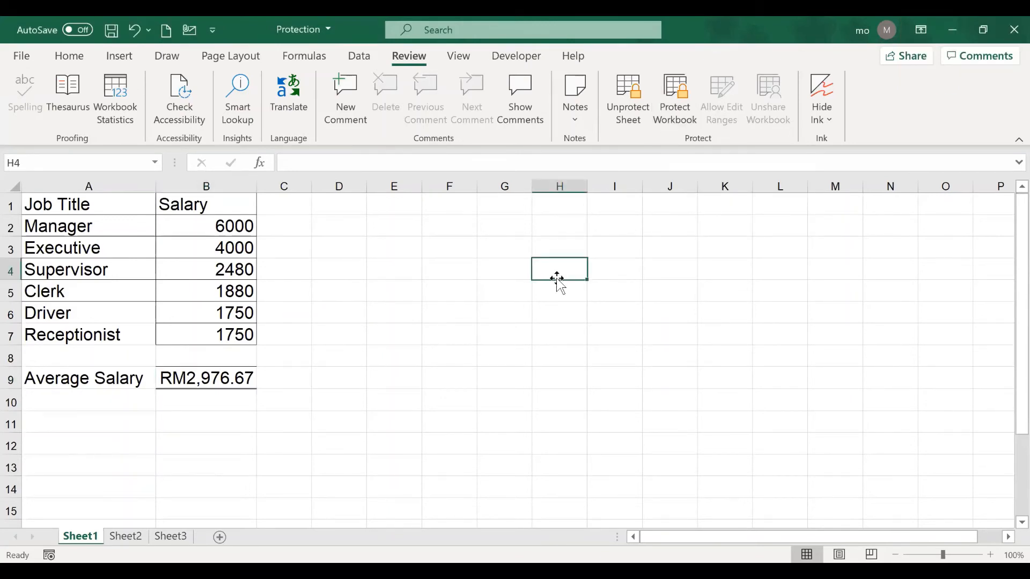
Start Save As and browse to the Desktop's NAZA folder, saving the workbook as Protection
left_click(24, 58)
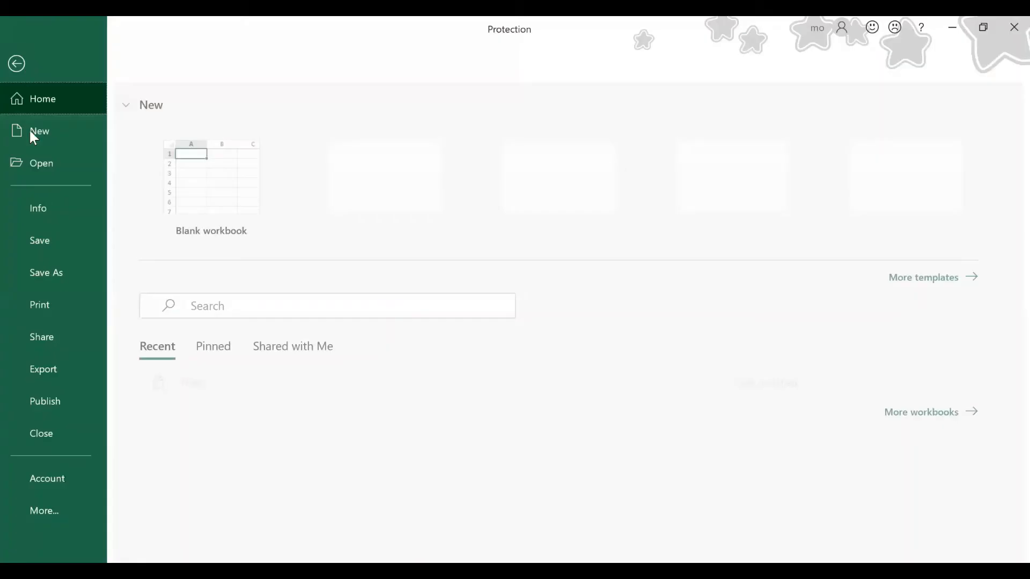
left_click(52, 275)
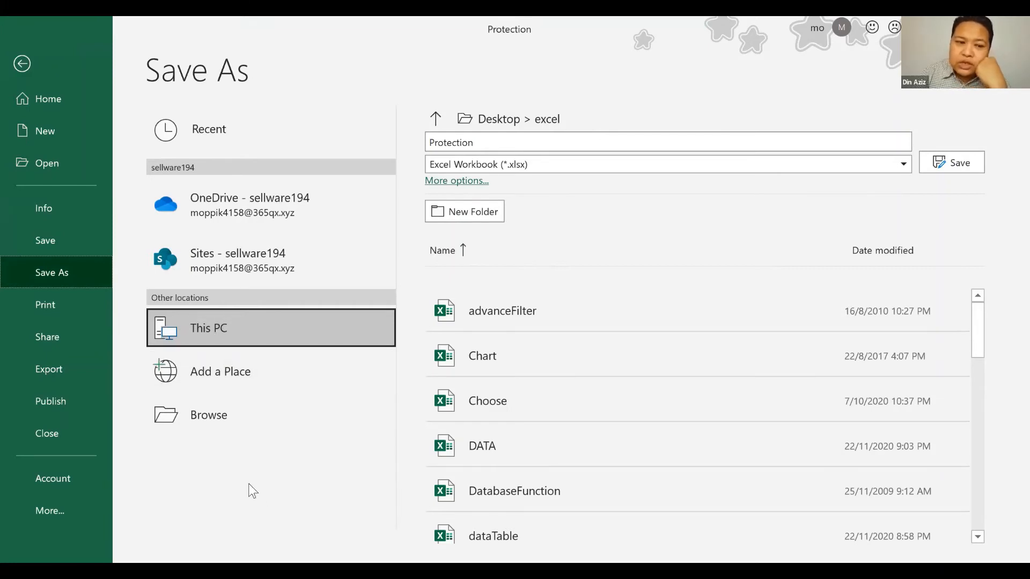
left_click(209, 417)
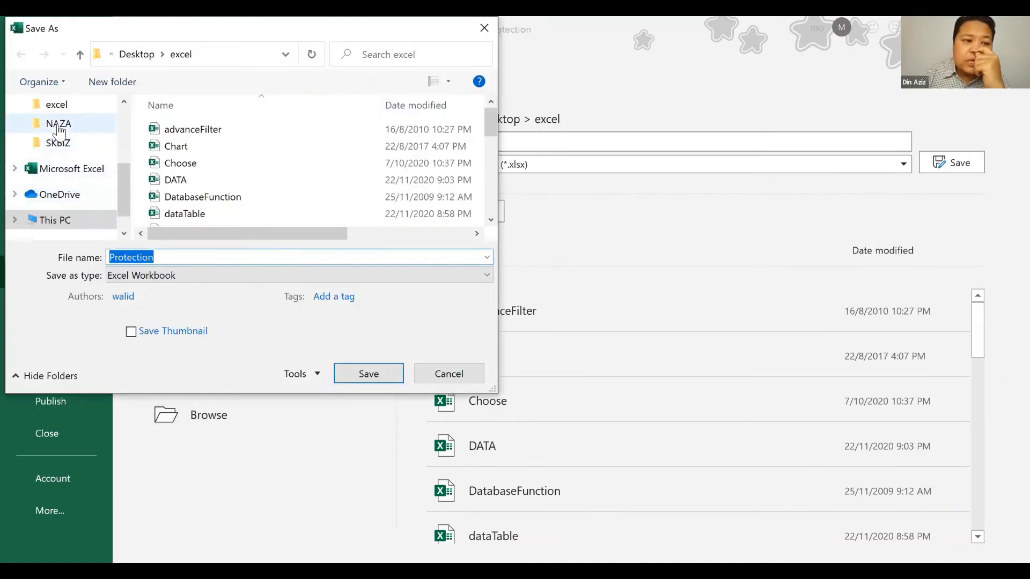
left_click(58, 142)
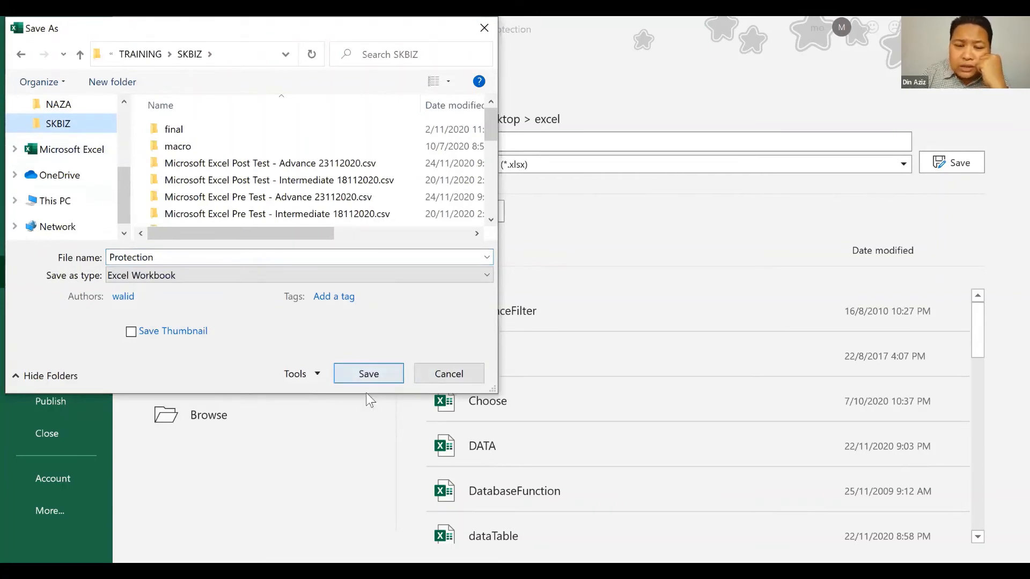
left_click(318, 372)
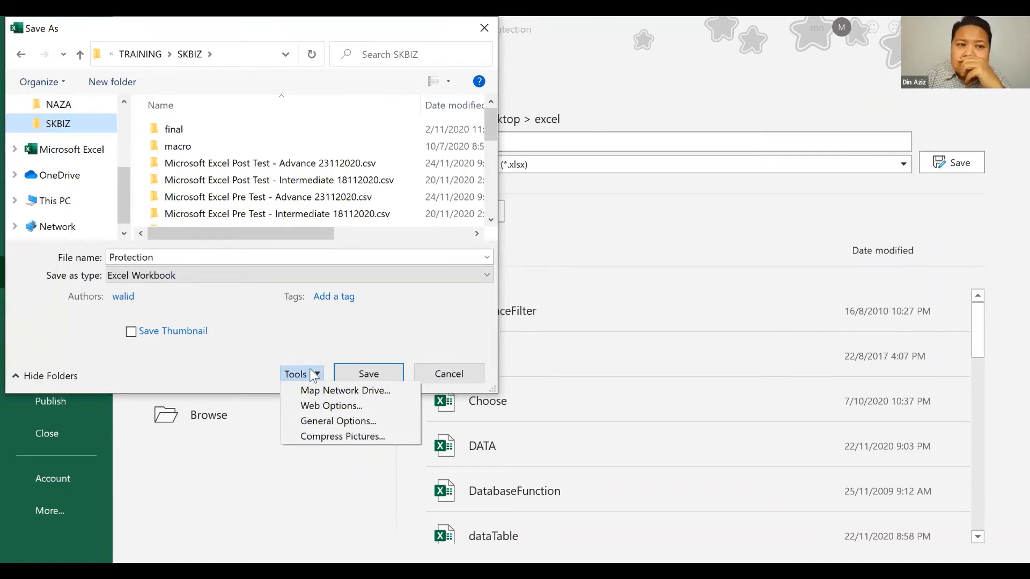
left_click(239, 332)
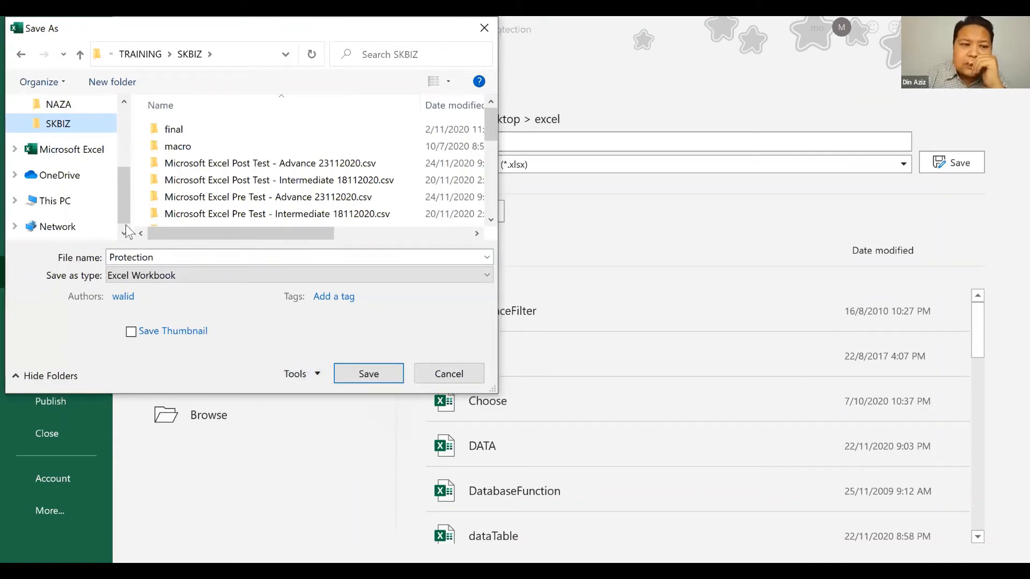
left_click(58, 104)
left_click(320, 376)
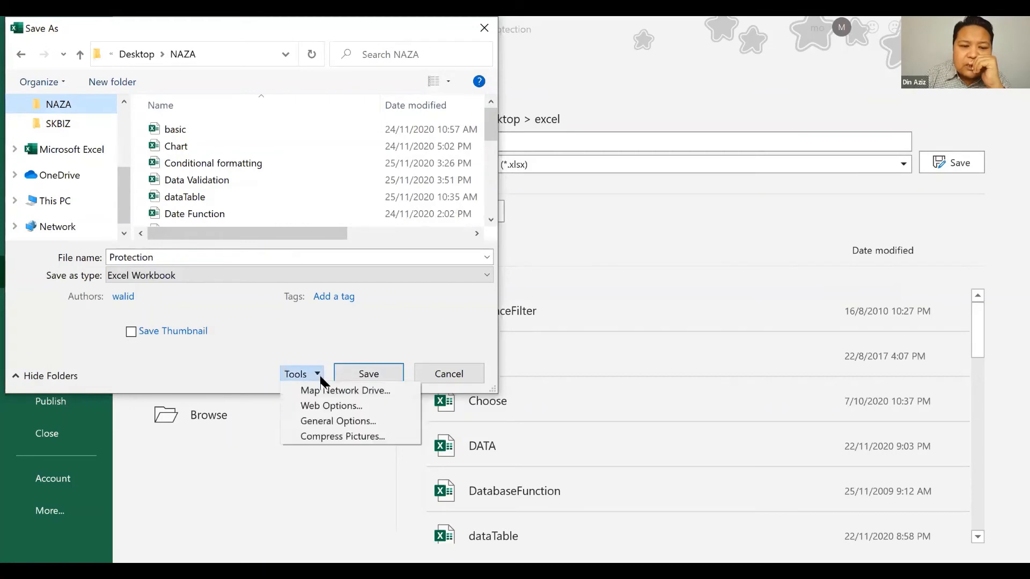
In General Options, set and confirm passwords to open and to modify the Protection workbook
left_click(326, 421)
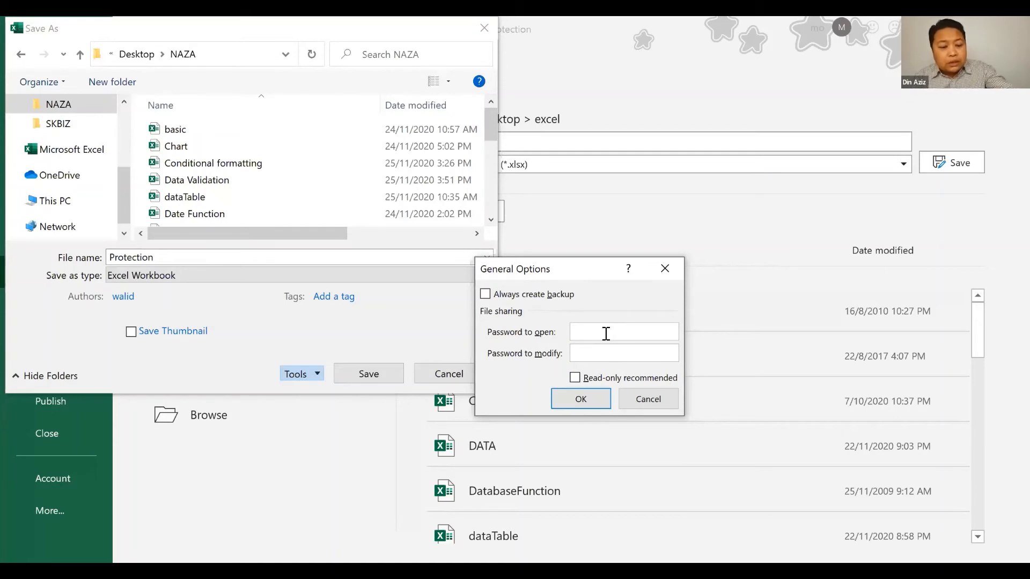
type("123")
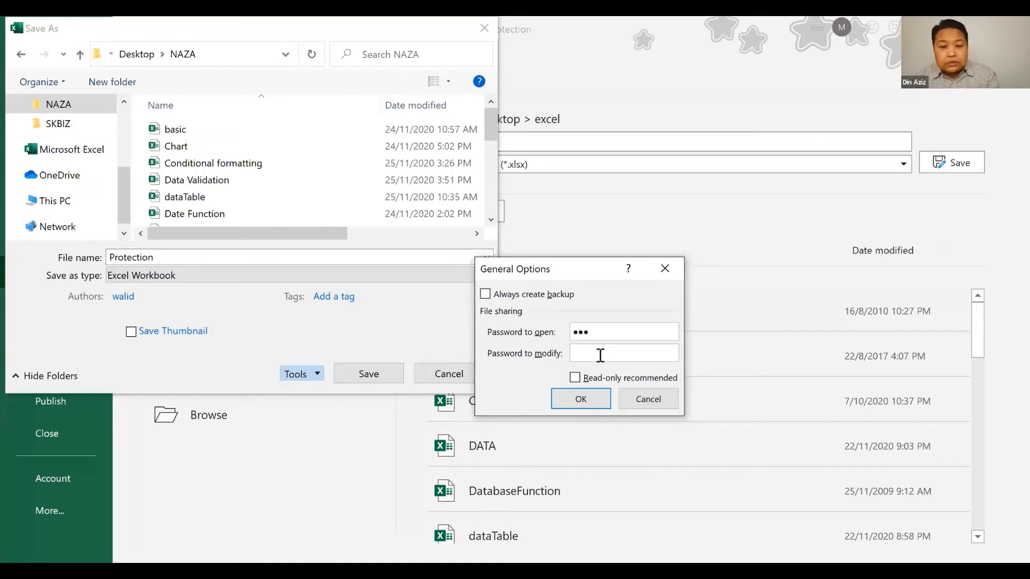
left_click(601, 355)
type("123")
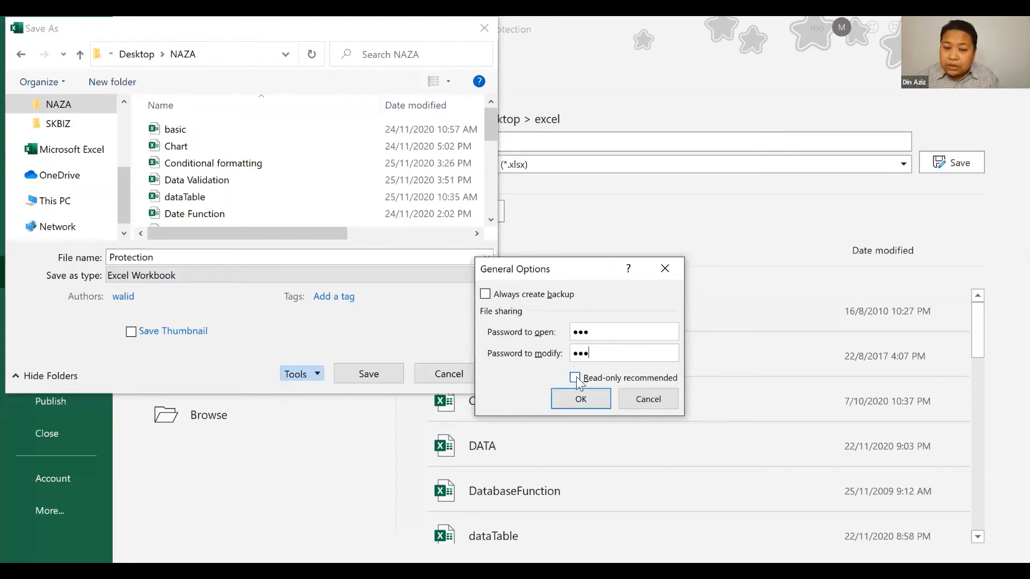
left_click(599, 398)
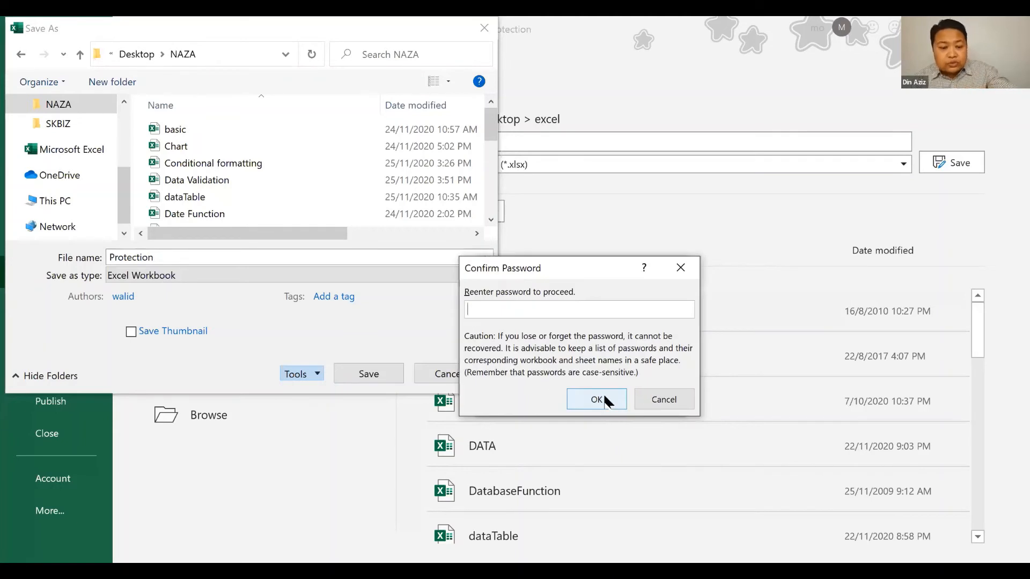
type("123")
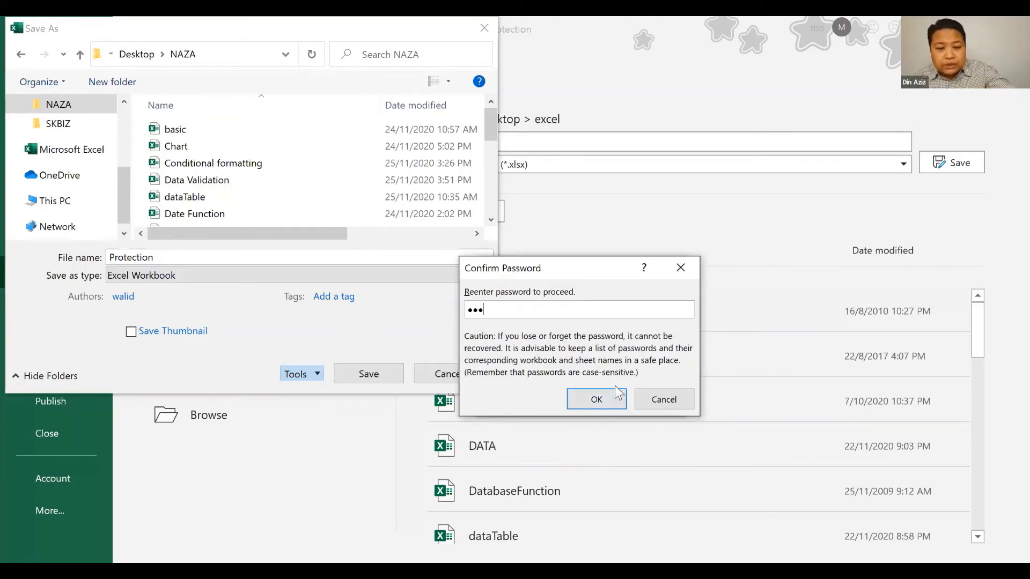
left_click(618, 401)
type("123")
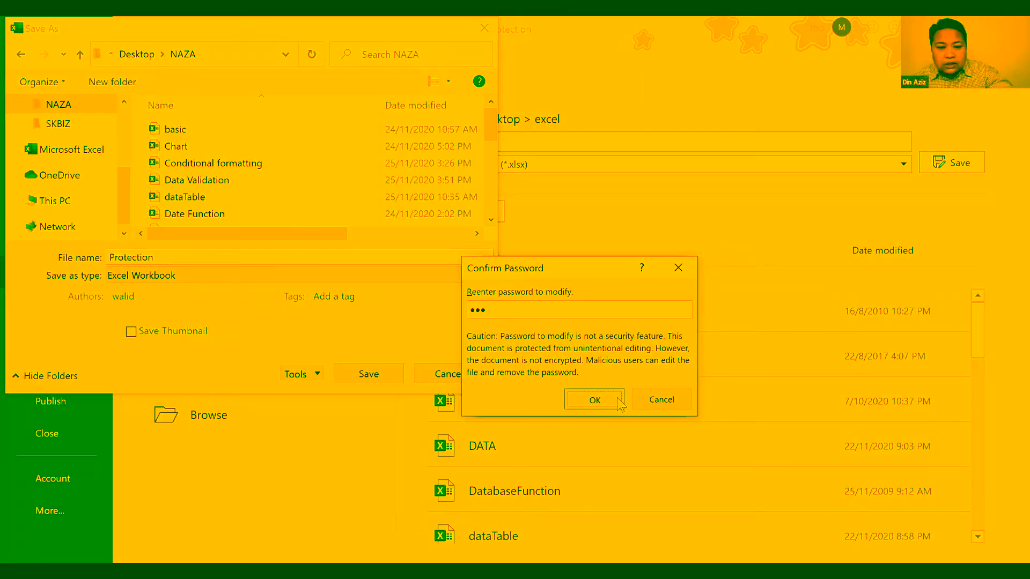
left_click(619, 404)
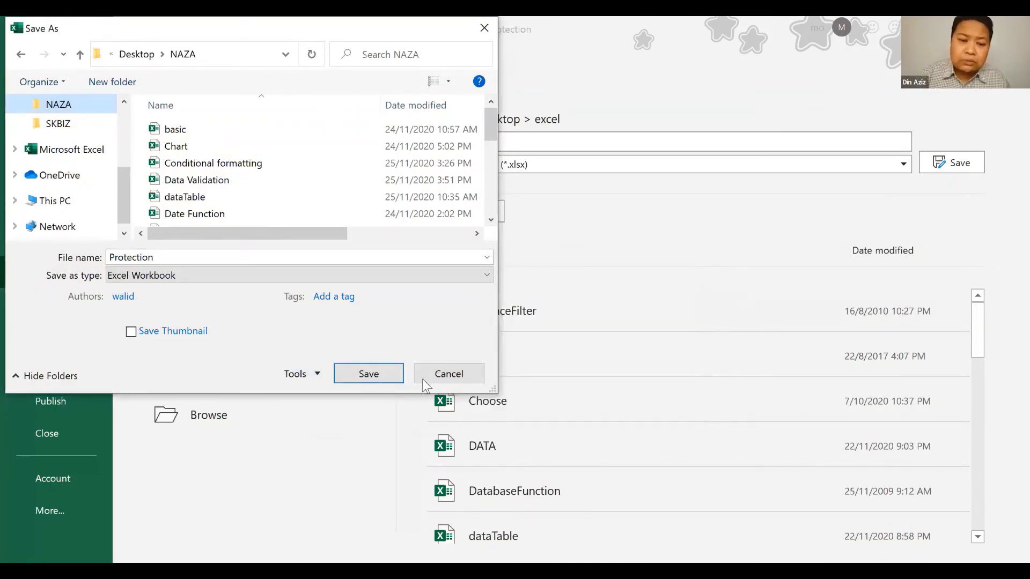
Save Protection.xlsx, then supply its open password and begin entering the write-access password
left_click(369, 375)
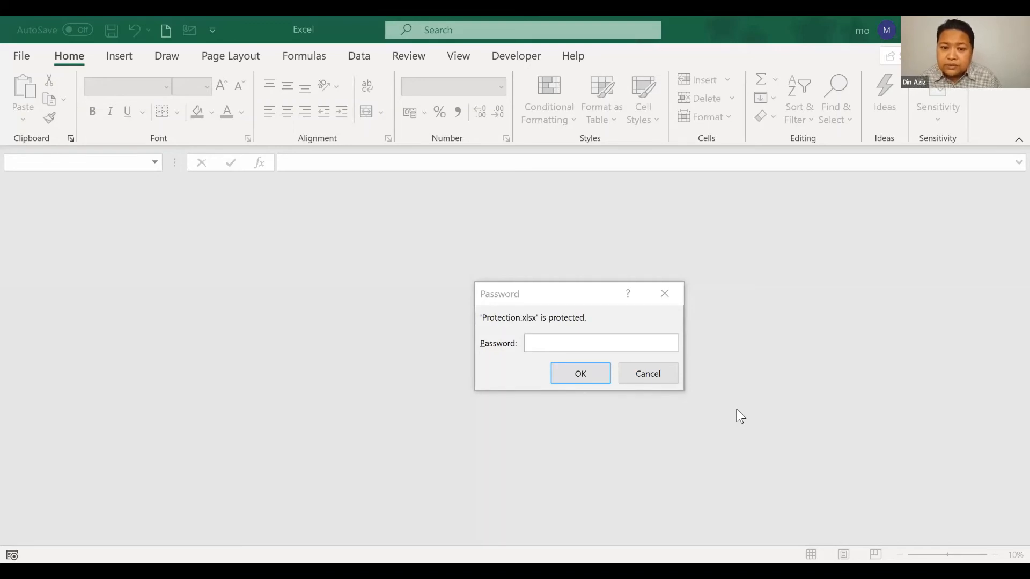
left_click(614, 341)
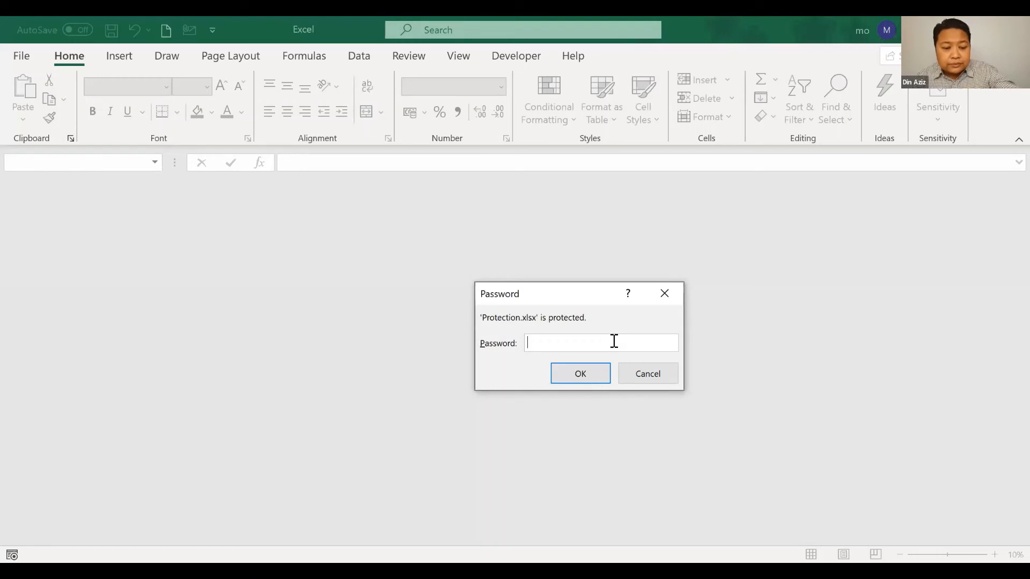
type("123")
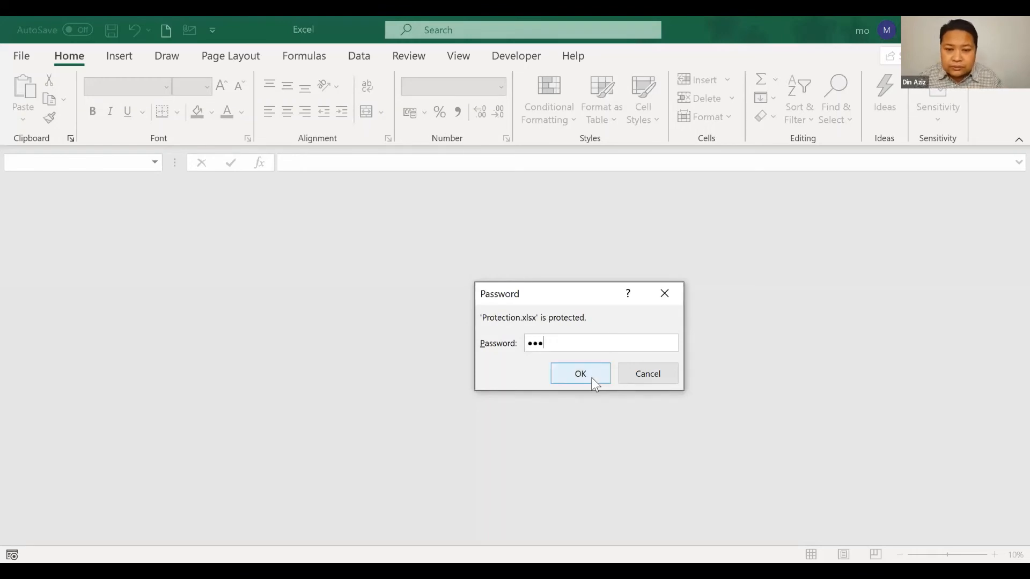
left_click(592, 379)
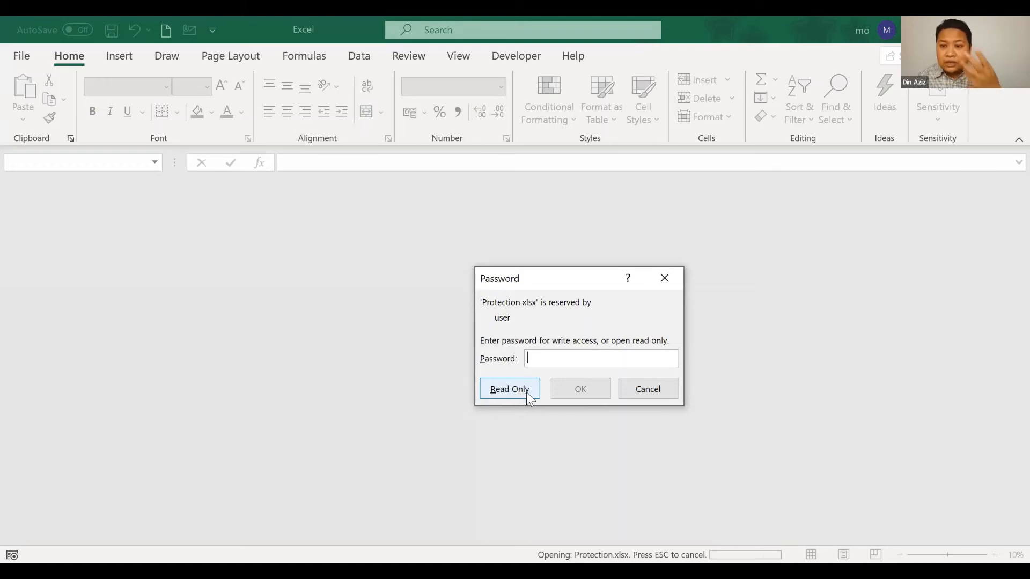
type("123")
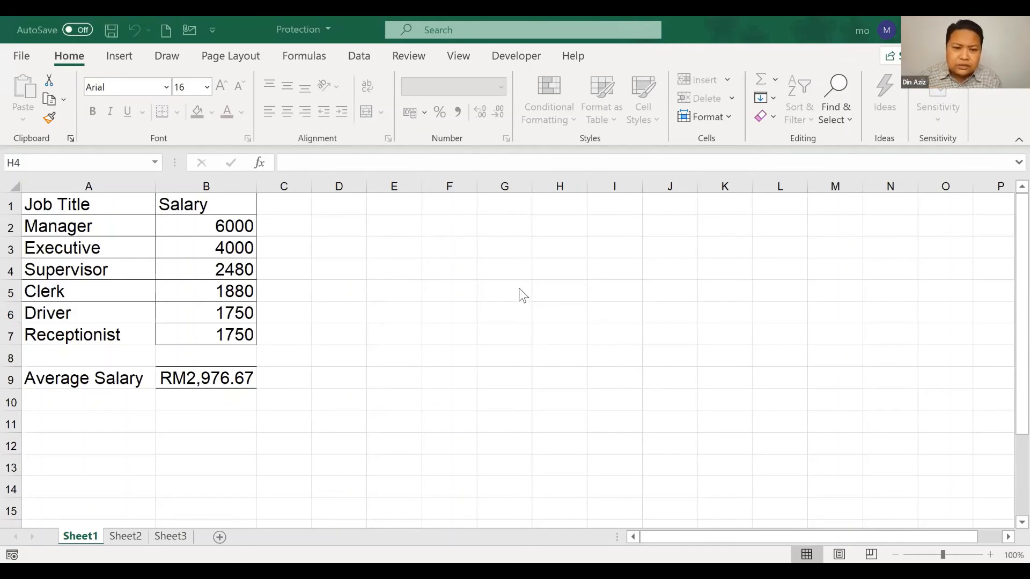
On Sheet2, replace the placeholder in I10 with the heading BRUTE FORCE
left_click(129, 537)
left_click(467, 350)
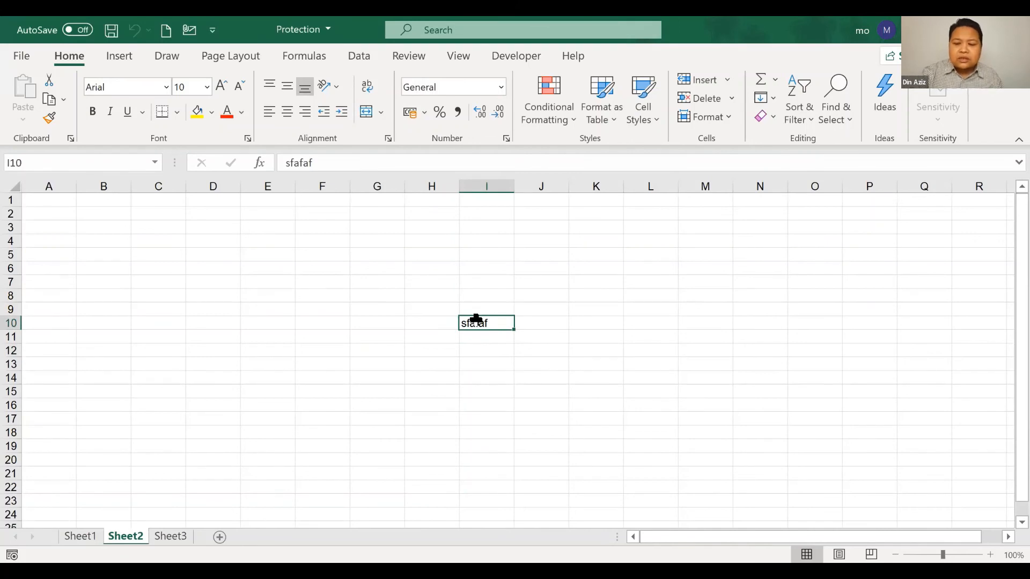
key("Delete")
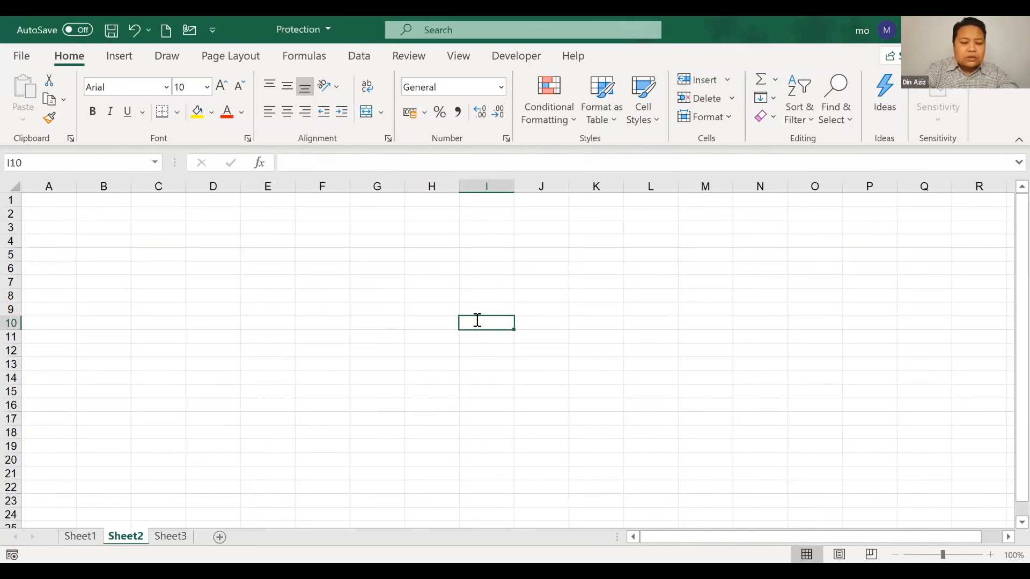
type("BRUTE FORCE")
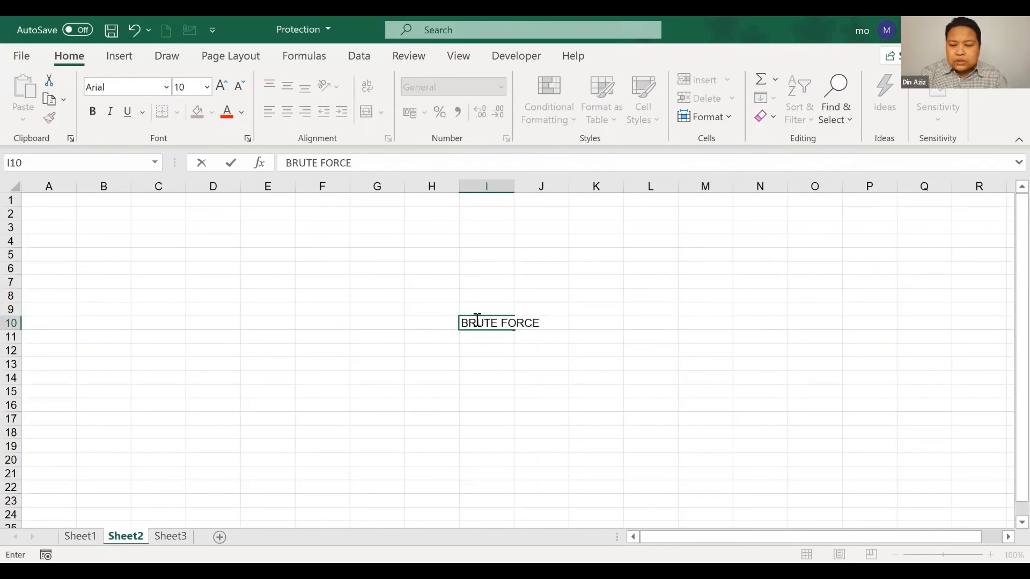
key("Return")
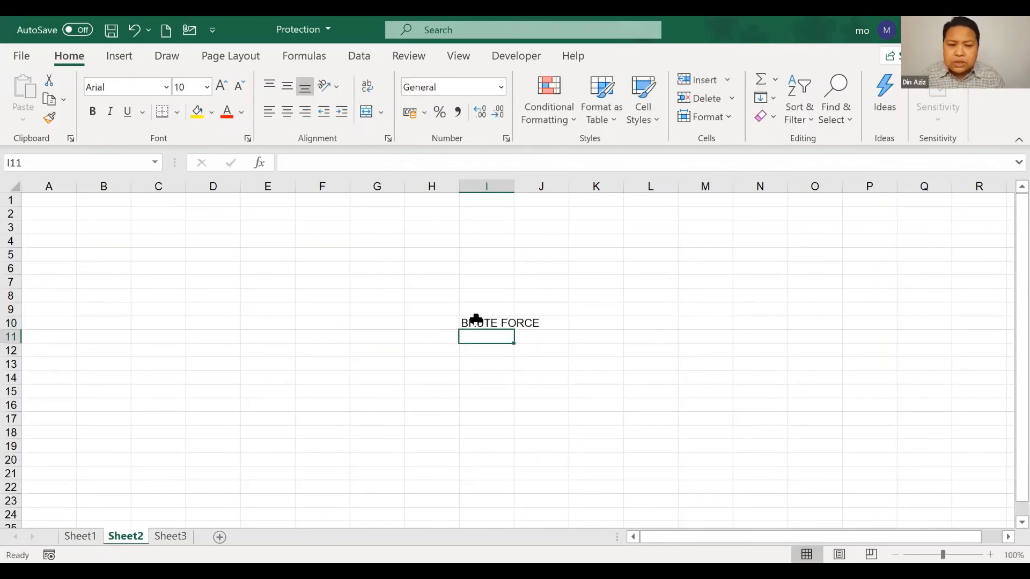
left_click(563, 391)
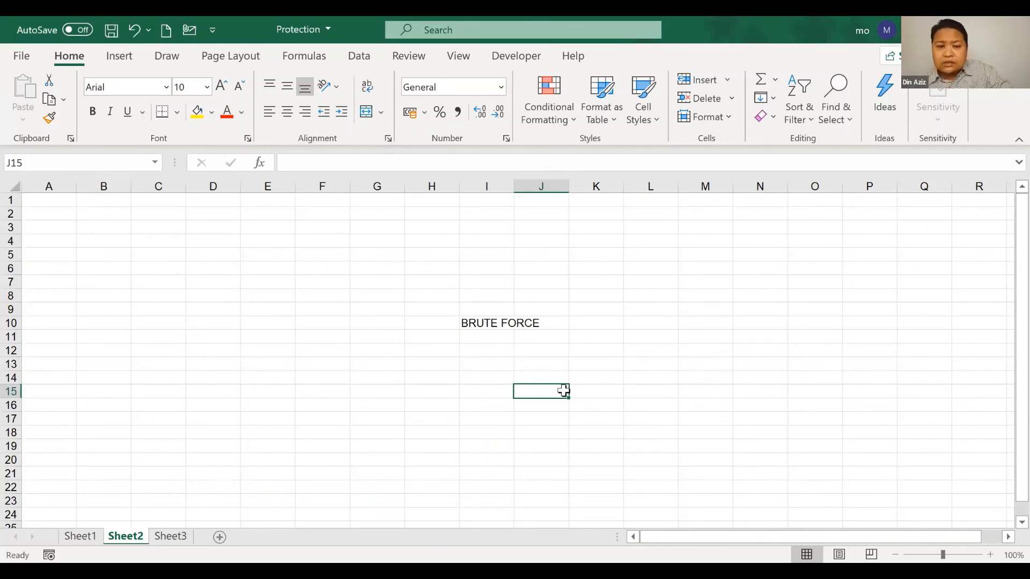
Autofit column I, then enter PAID in H12 and REGISTER in H14
double_click(514, 184)
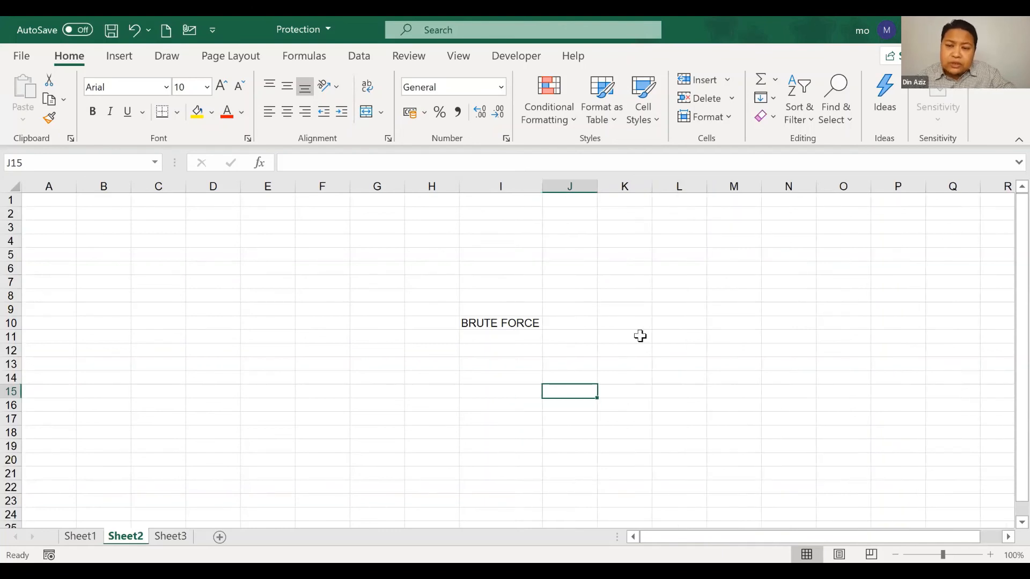
left_click(417, 352)
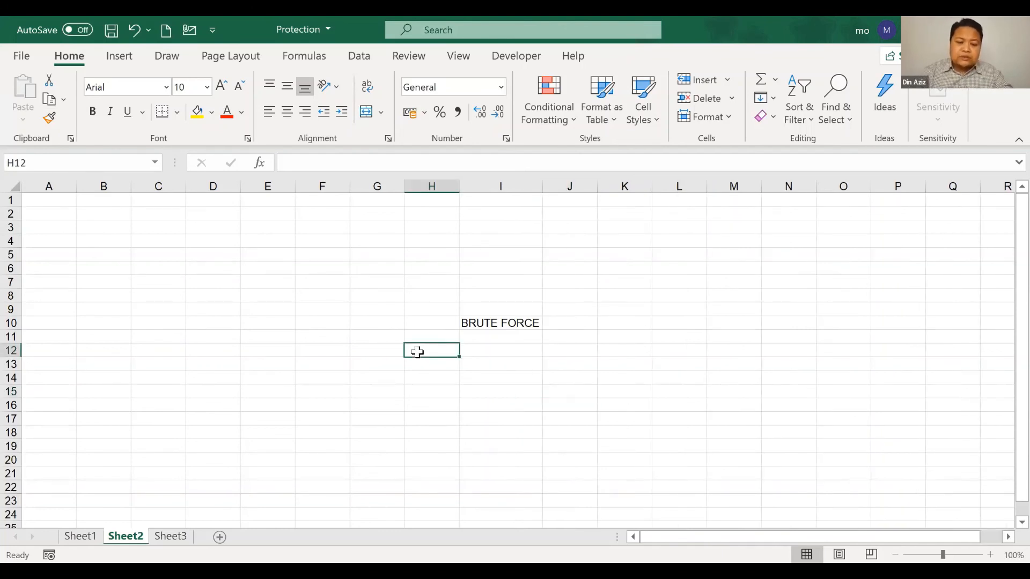
type("PAID")
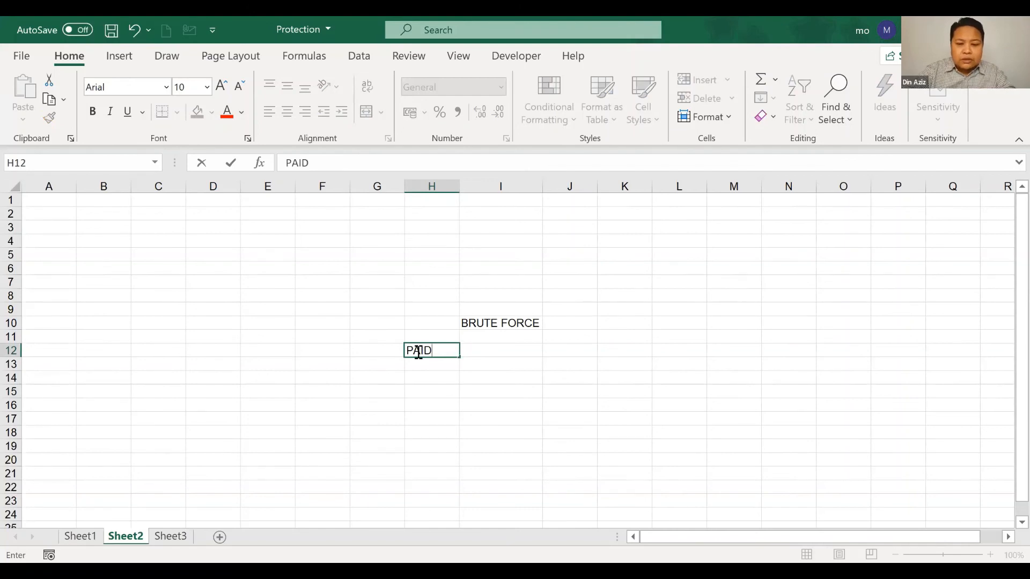
key("Return")
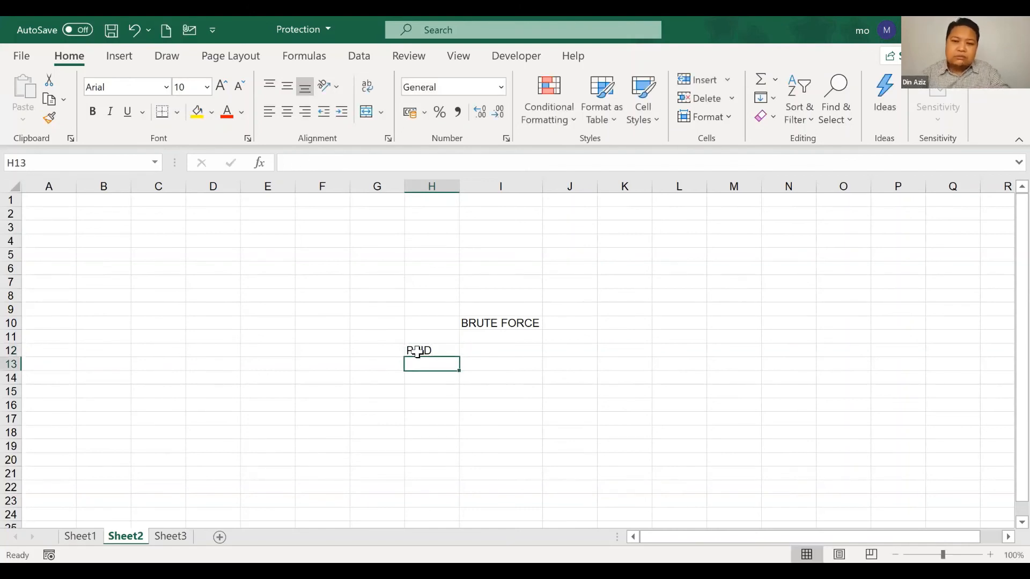
left_click(447, 379)
type("REG")
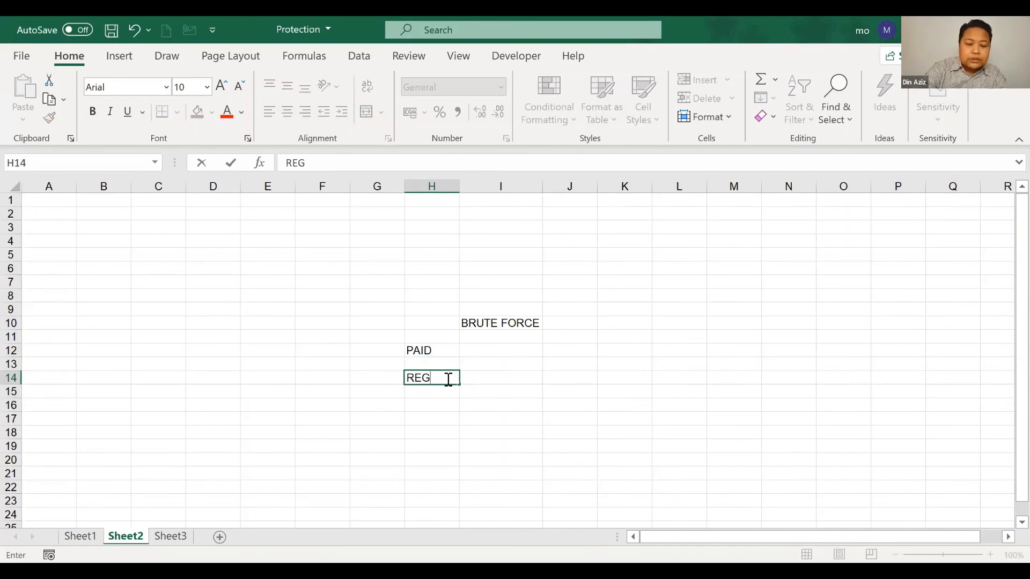
type("ISTER")
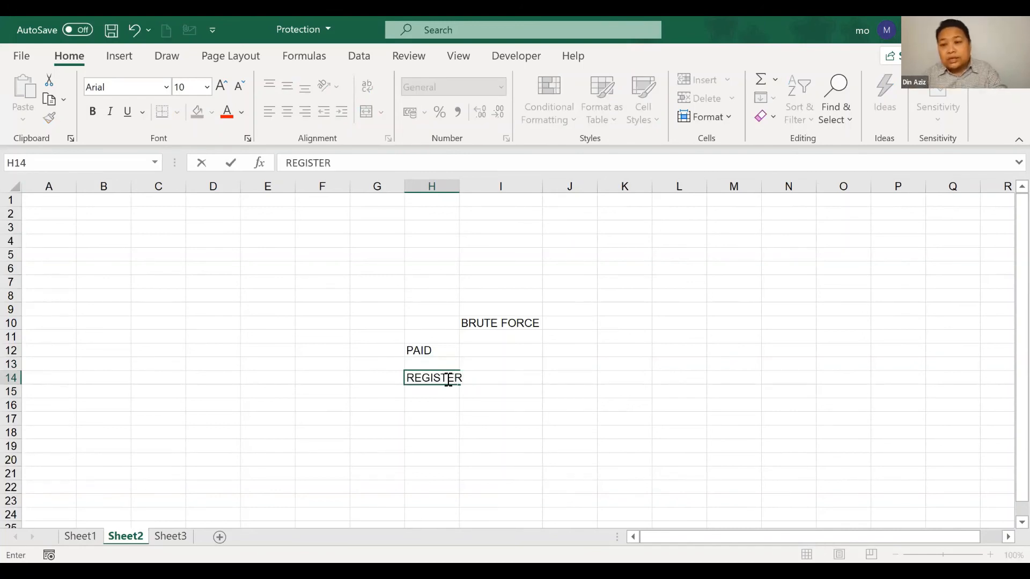
left_click(544, 419)
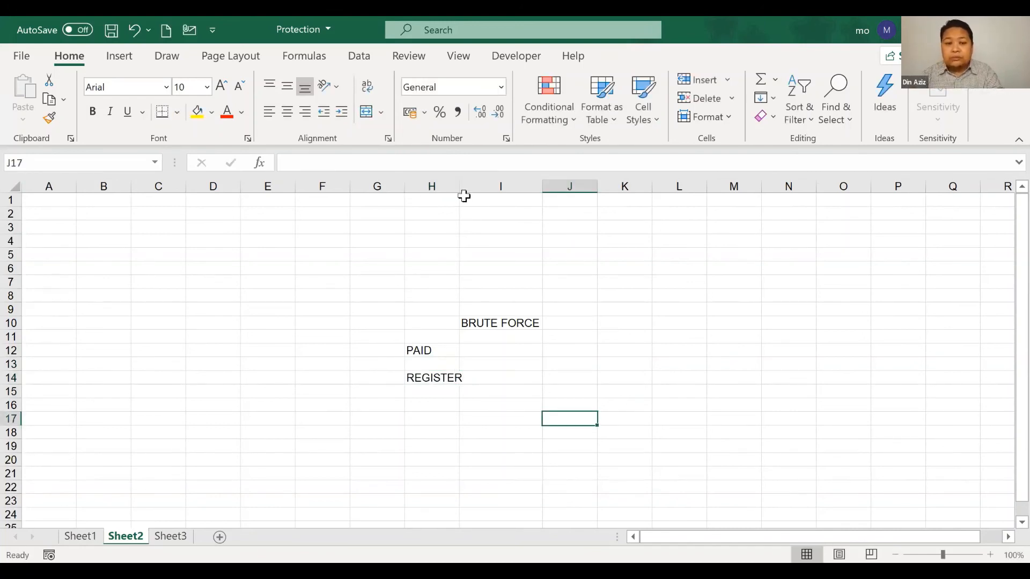
Enter SUBSCRIPTION in H15, fixing its misspelling, and autofit column H
left_click_drag(460, 186, 465, 186)
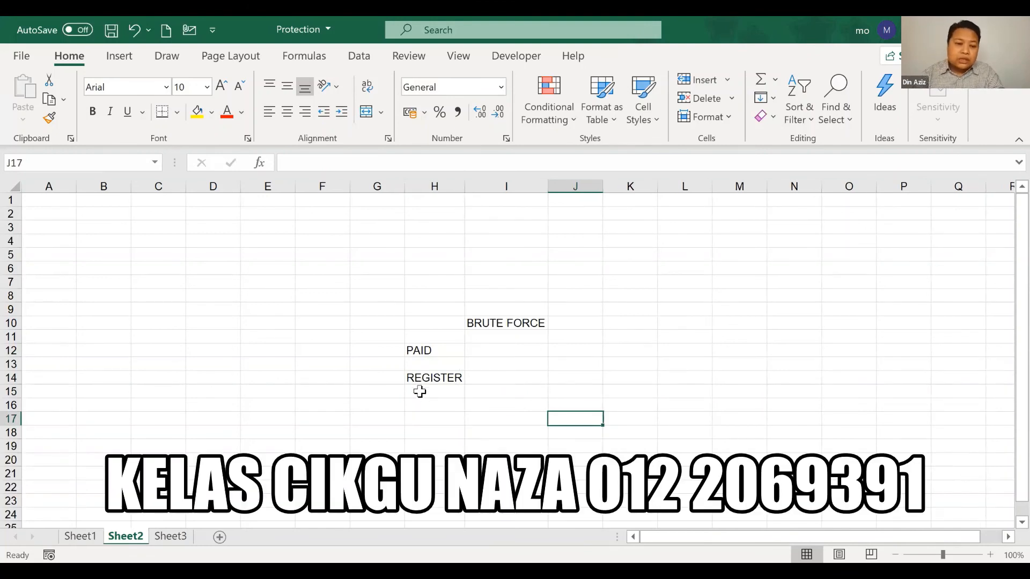
left_click(441, 390)
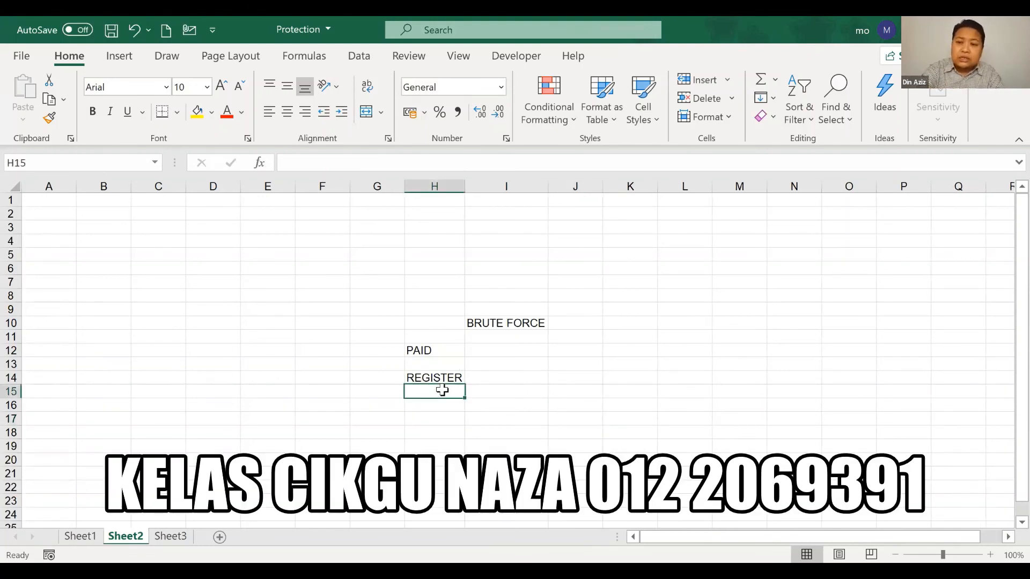
type("SUB")
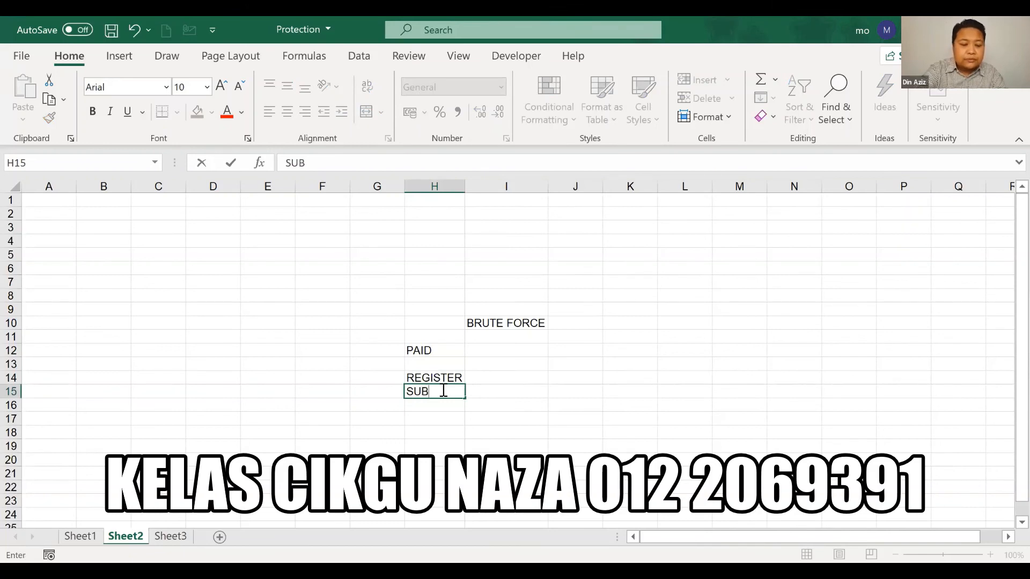
type("SCRP")
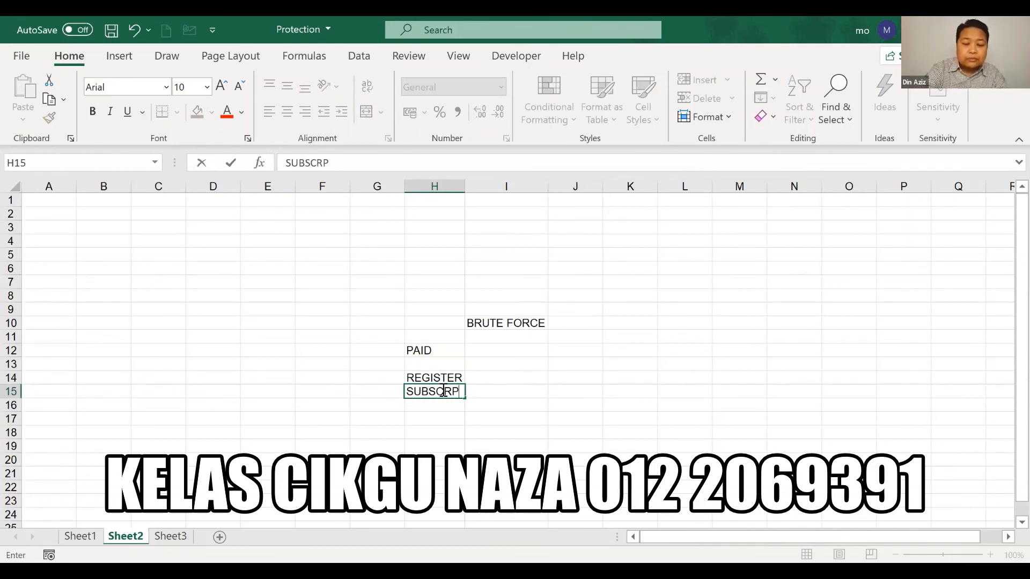
type("TION")
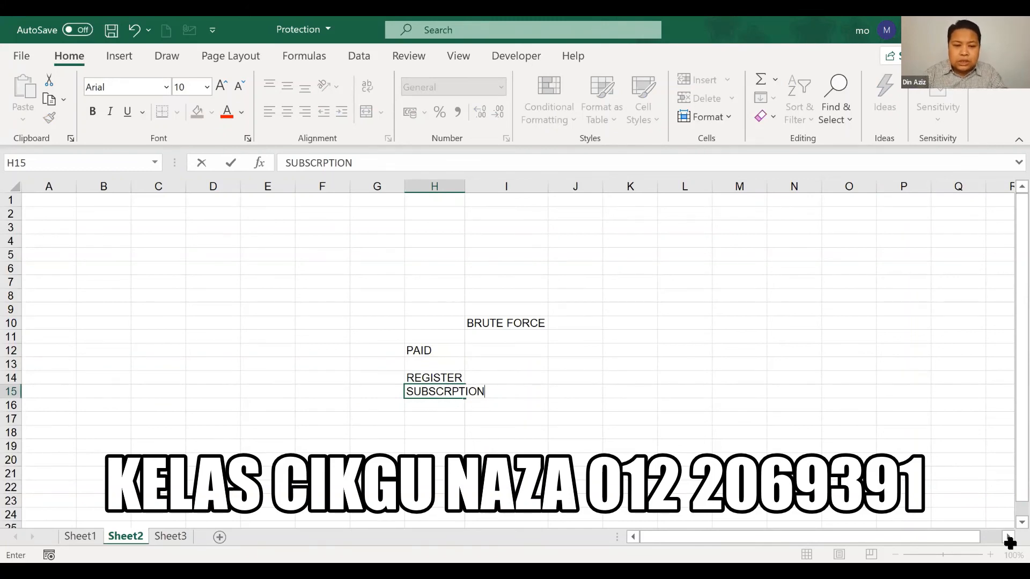
left_click(456, 391)
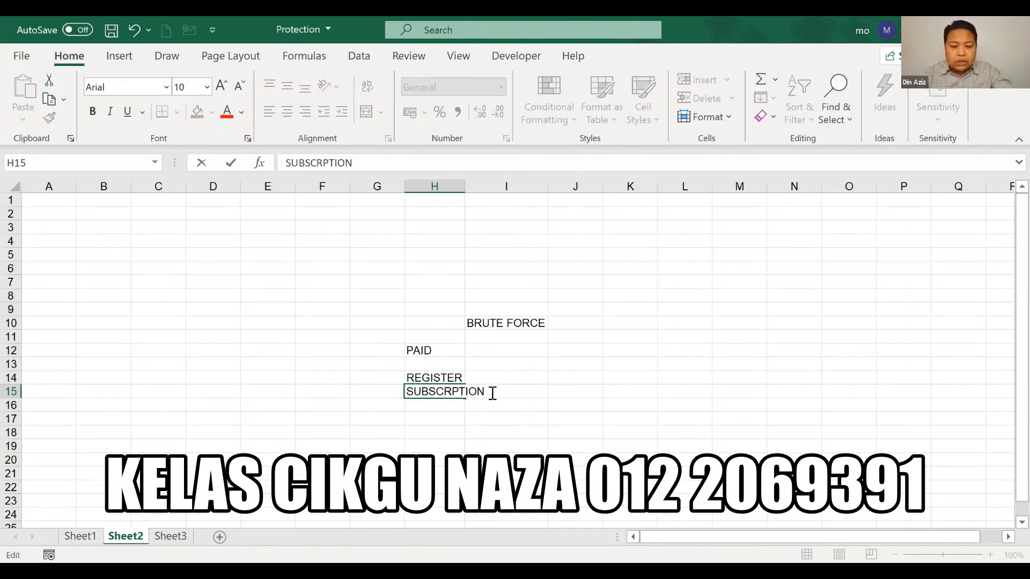
type("I")
key("Return")
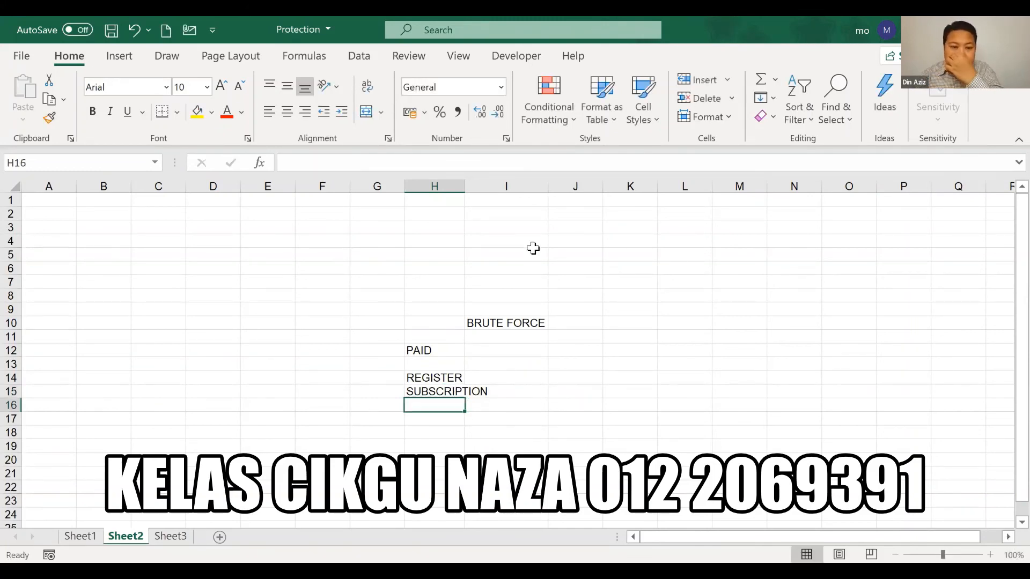
double_click(465, 185)
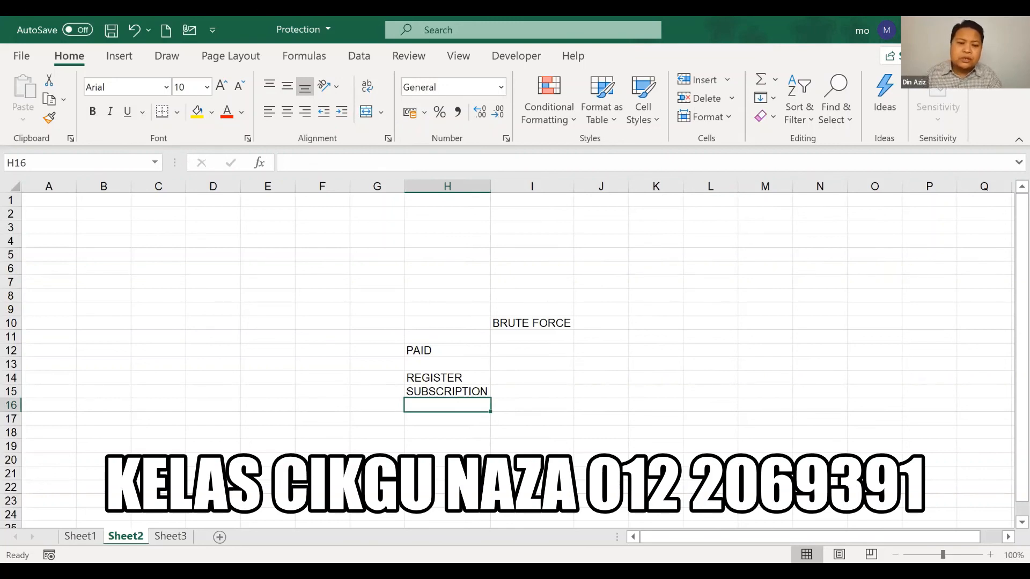
left_click(442, 378)
left_click(445, 394)
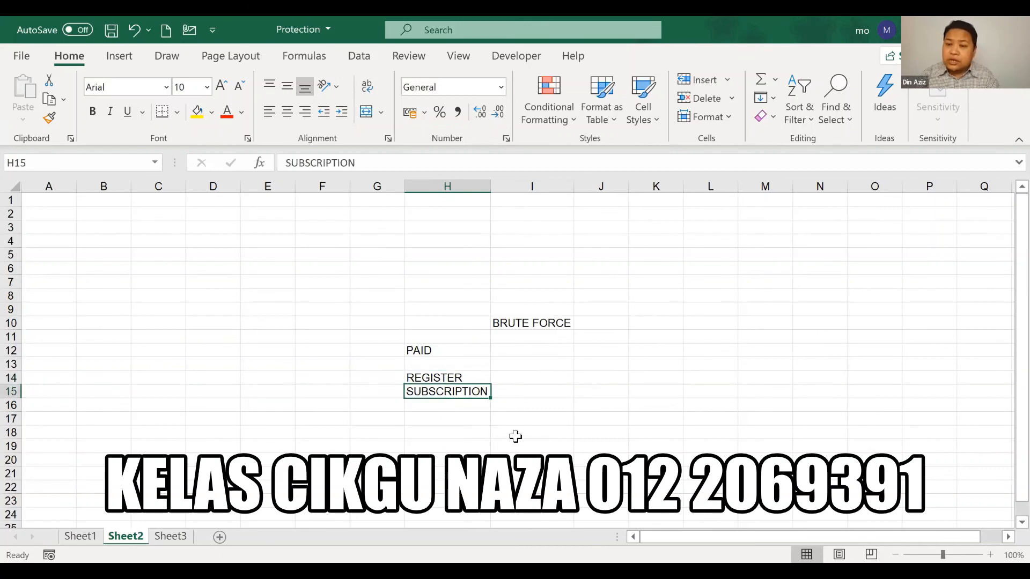
Enter UPLOAD, REPLY and CHECK INBOX in H17, H18 and H19
left_click(444, 418)
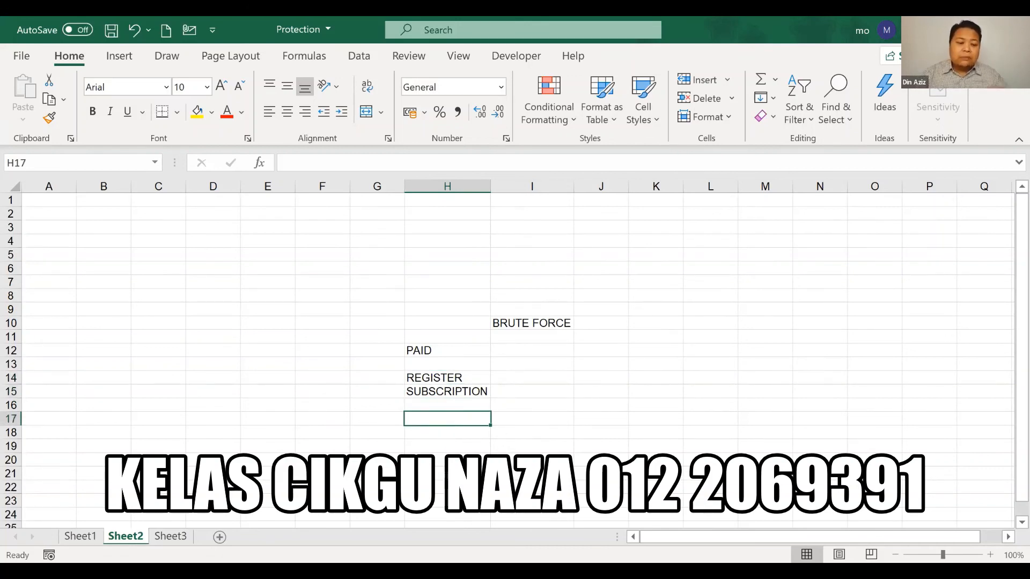
type("UPLO")
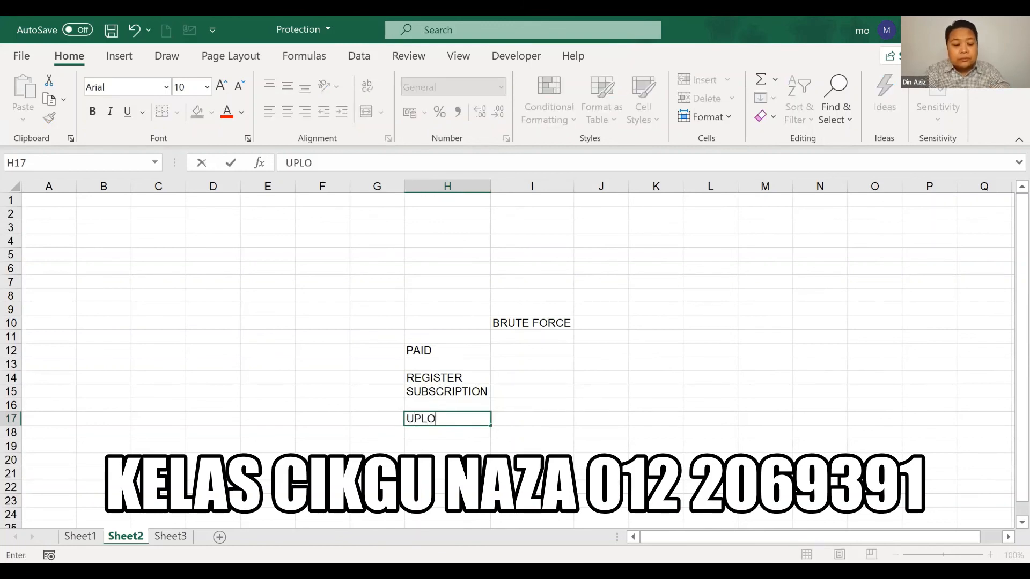
type("AD")
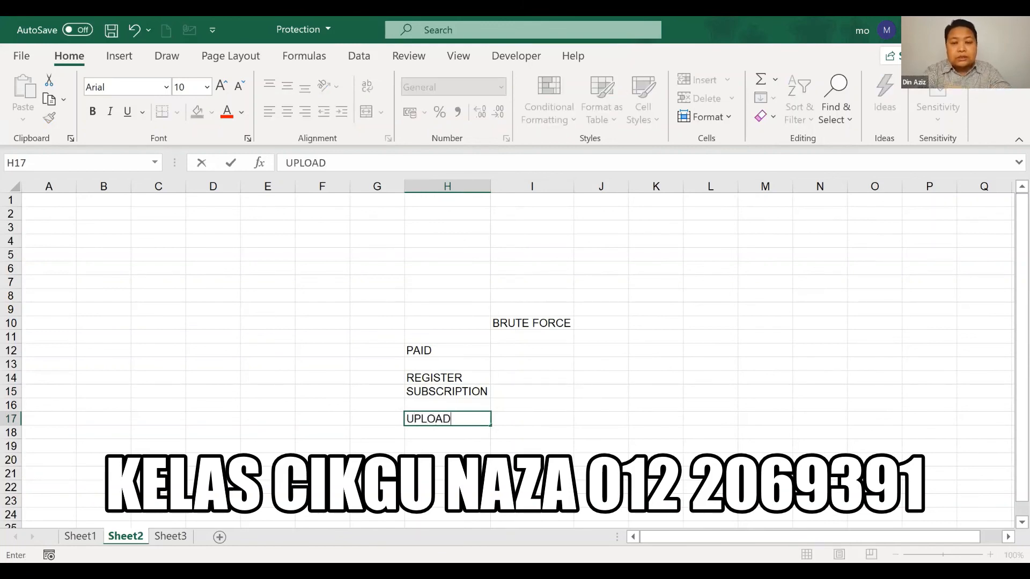
key("Return")
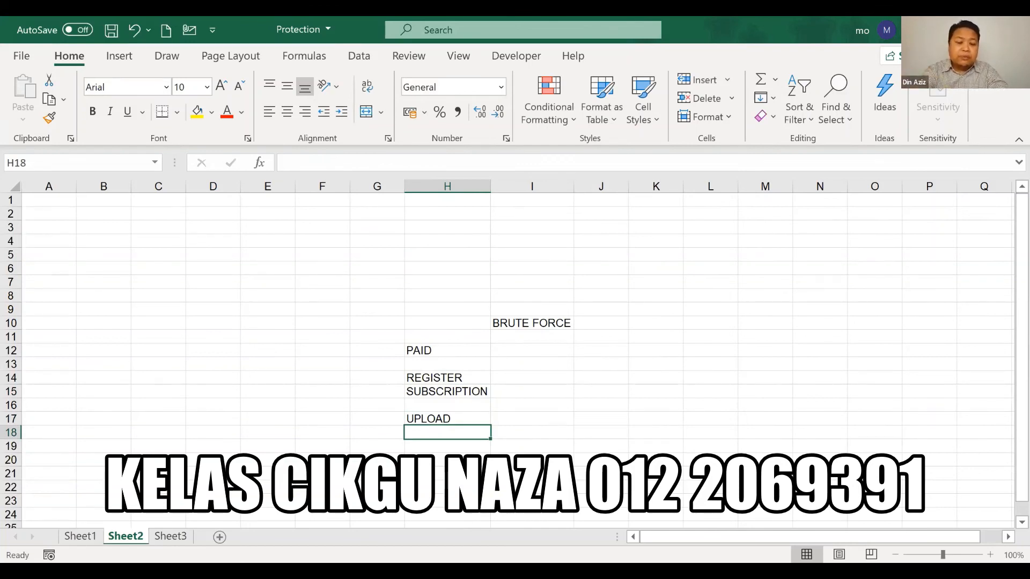
type("REPLY")
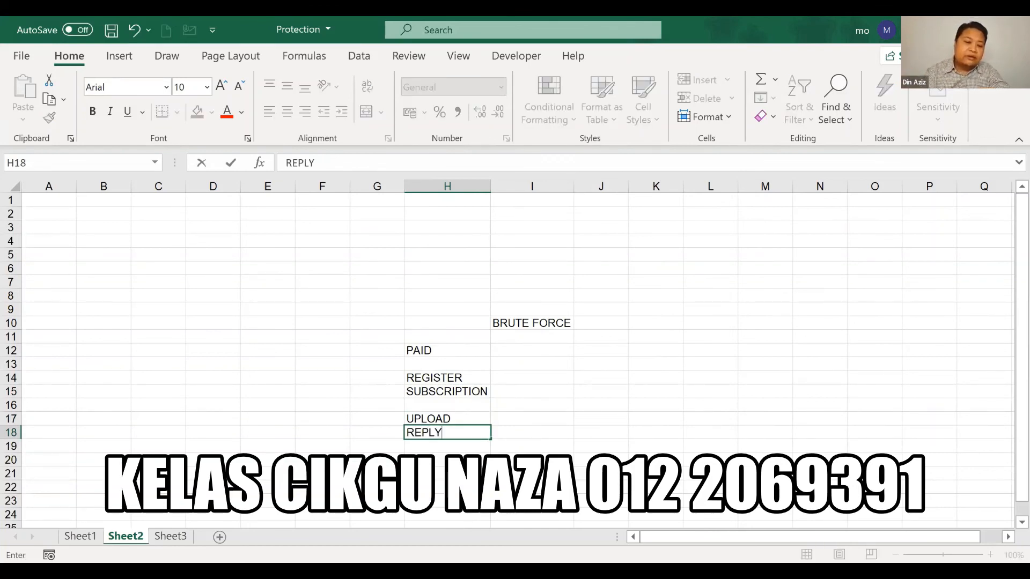
key("Return")
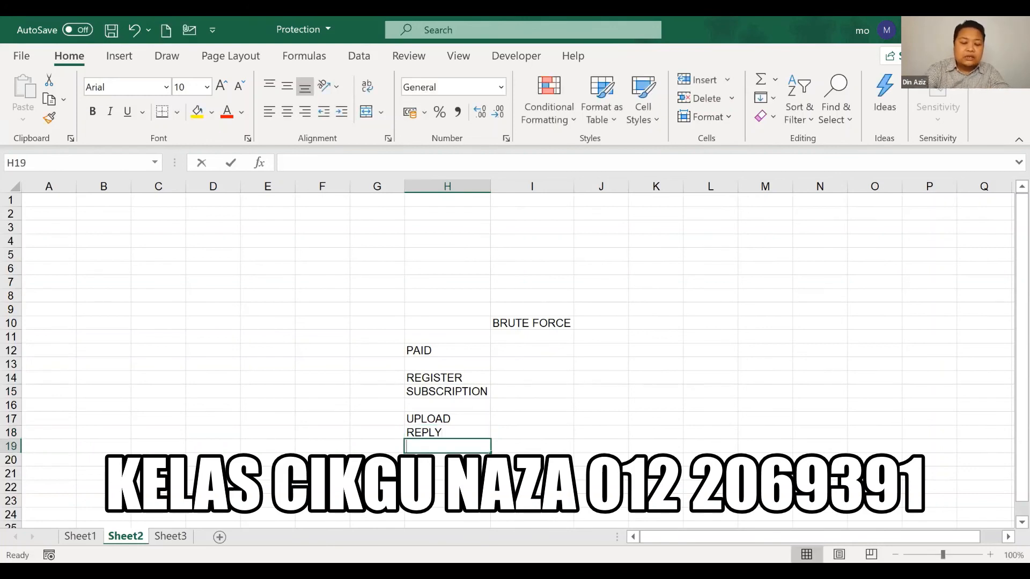
type("CHECK ")
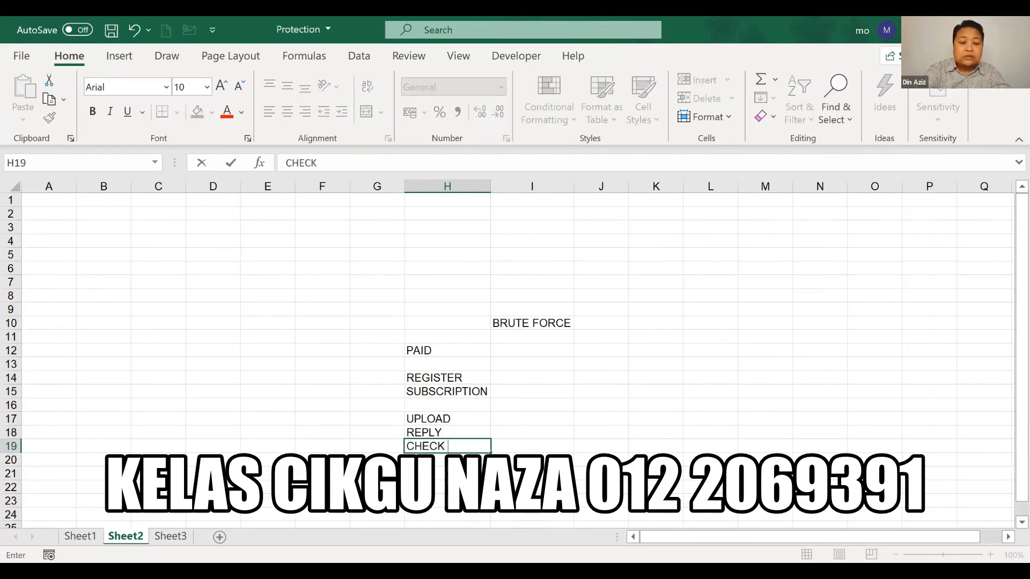
type("INBOX")
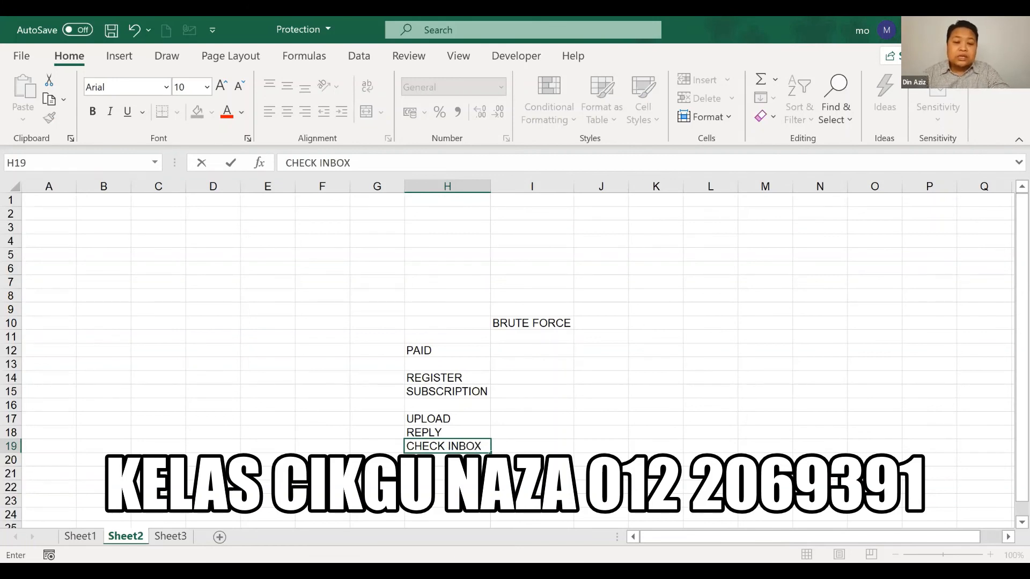
left_click(710, 459)
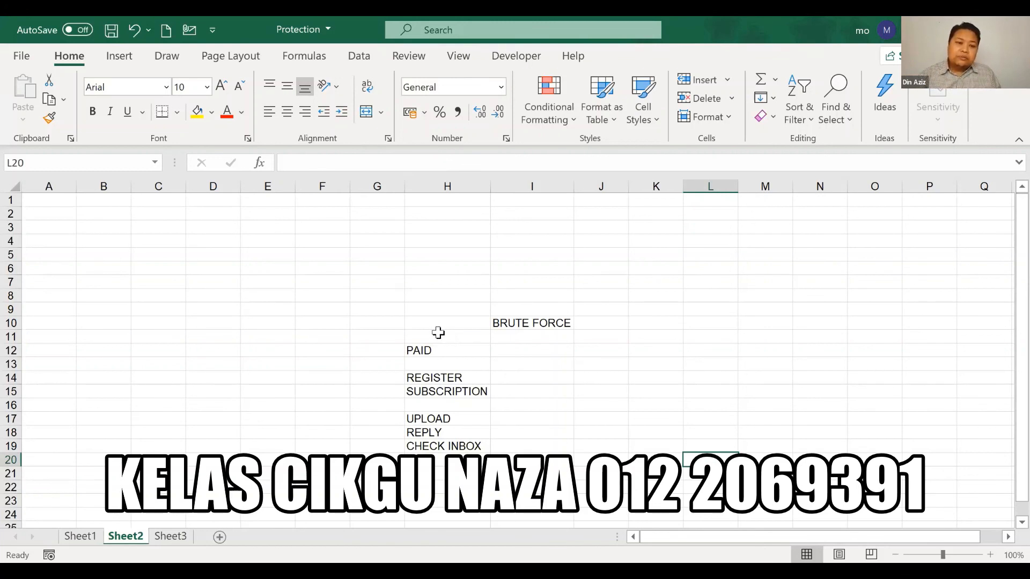
Colour PAID in H12 red, and add a red FREE heading in J12
left_click(437, 351)
left_click(226, 112)
left_click(685, 408)
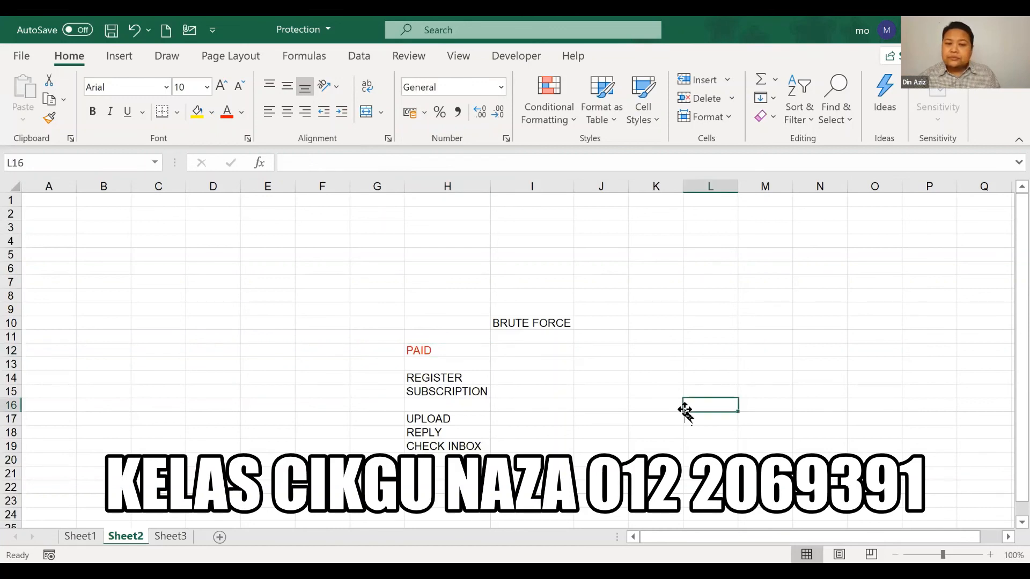
left_click(612, 351)
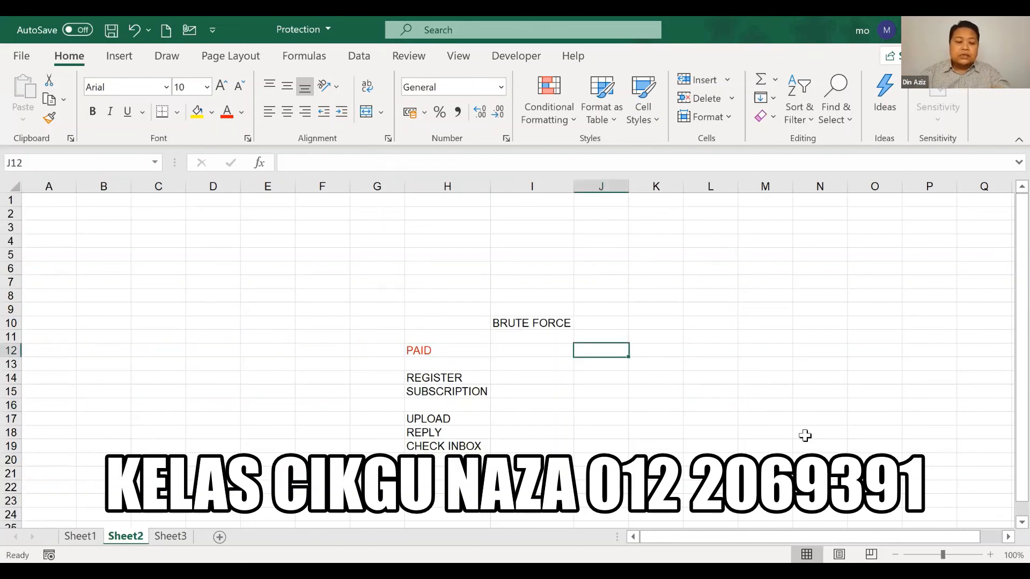
type("FREE")
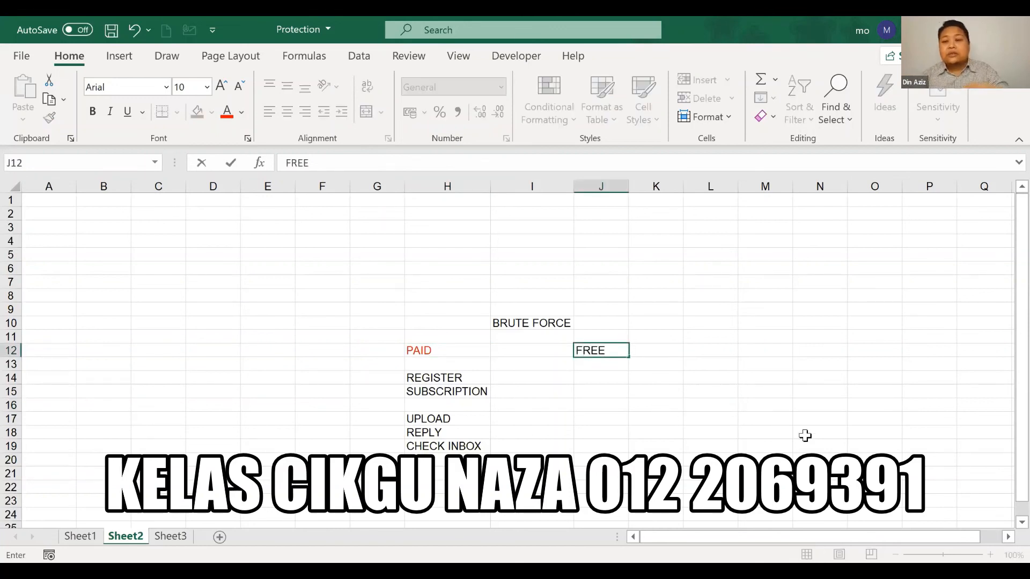
left_click(655, 442)
left_click(612, 351)
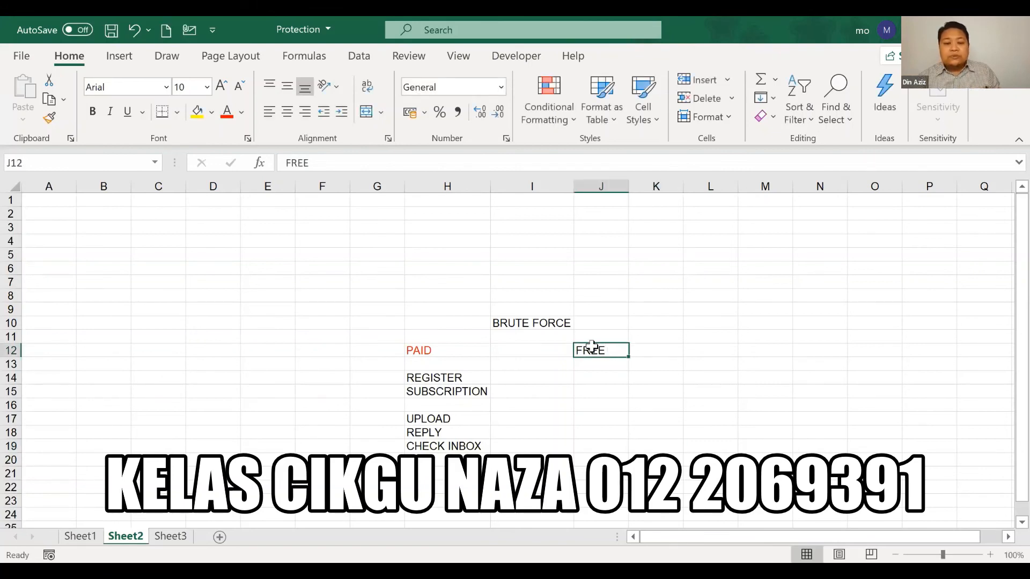
left_click(228, 112)
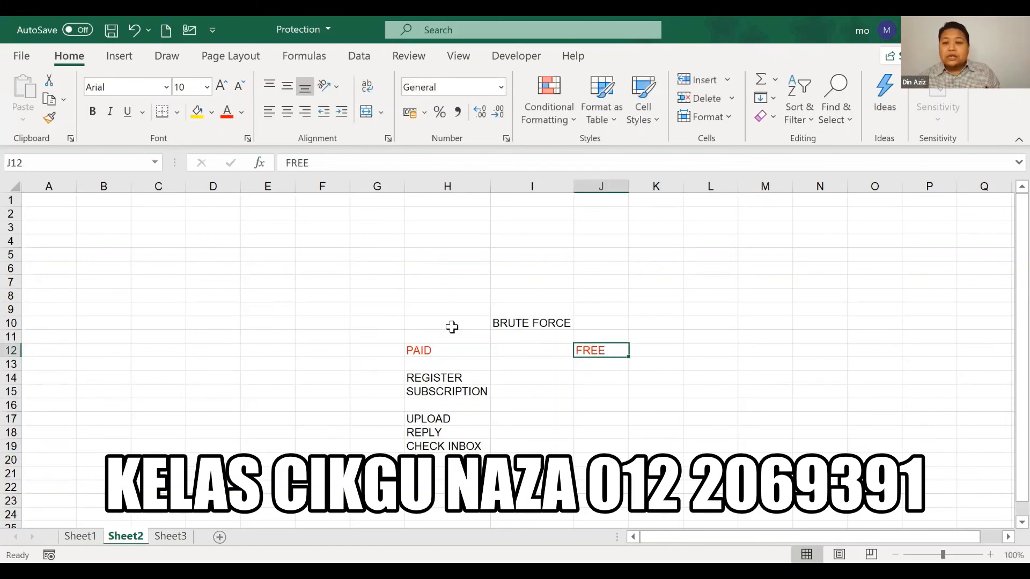
Enter REGISTER in J14, autofit column J, and add UPLOAD and REPLY in J17:J18
left_click(603, 376)
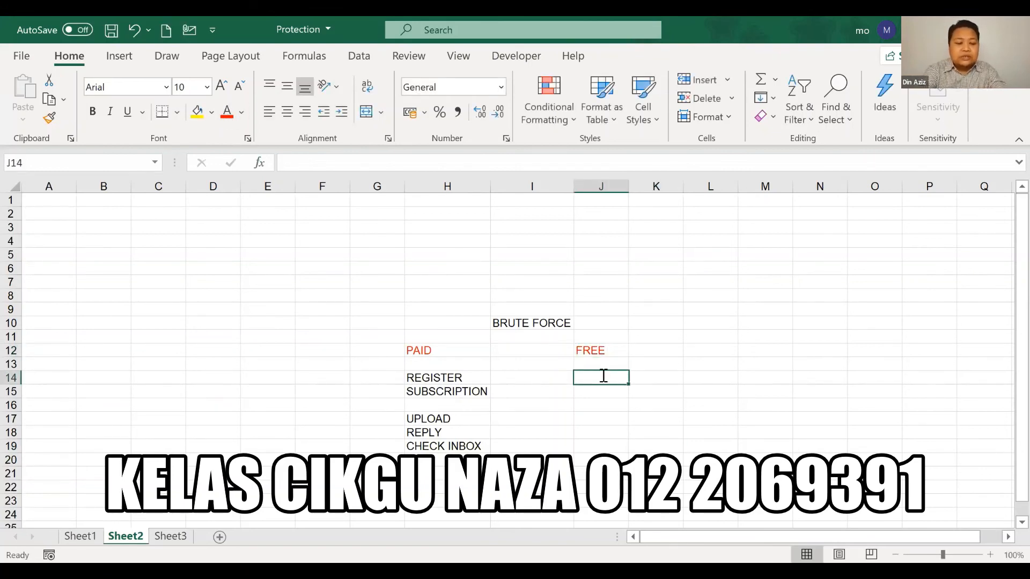
type("REGISTER")
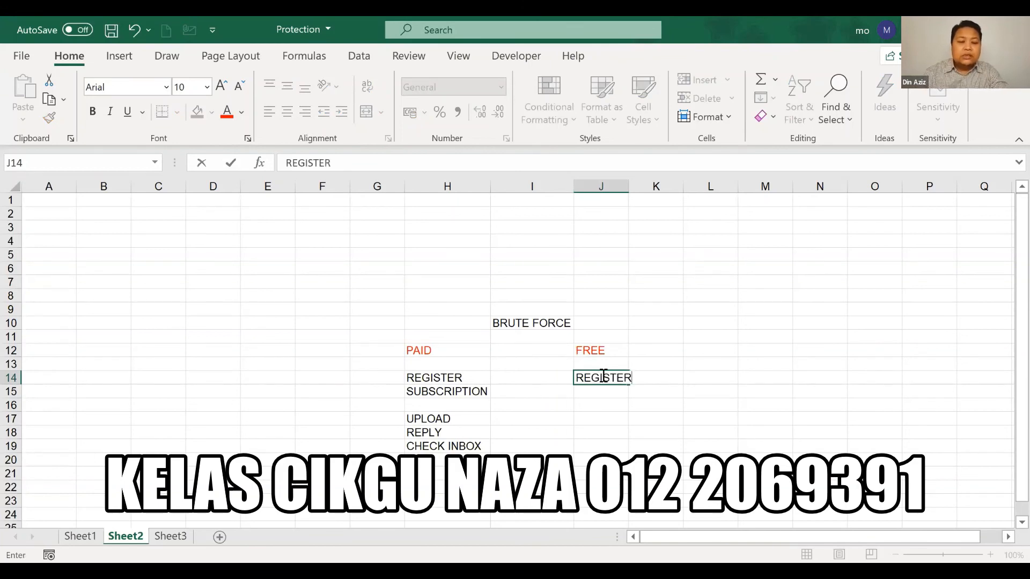
key("Return")
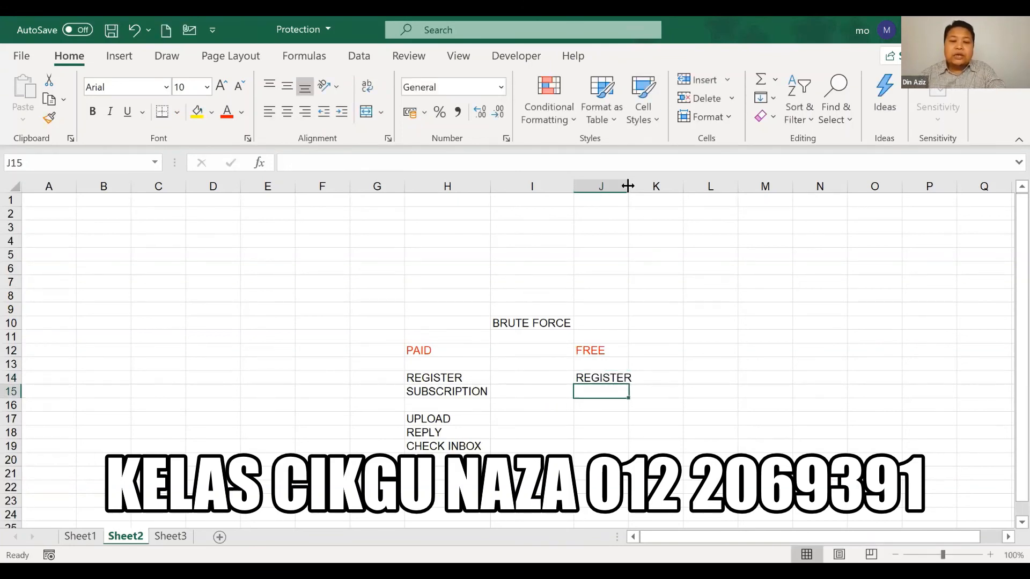
double_click(627, 184)
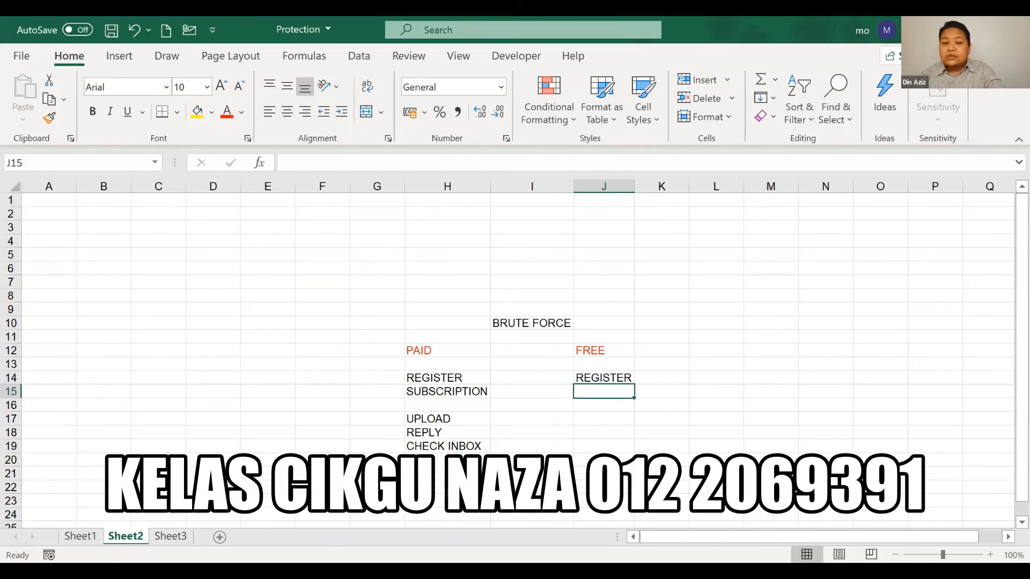
left_click(596, 417)
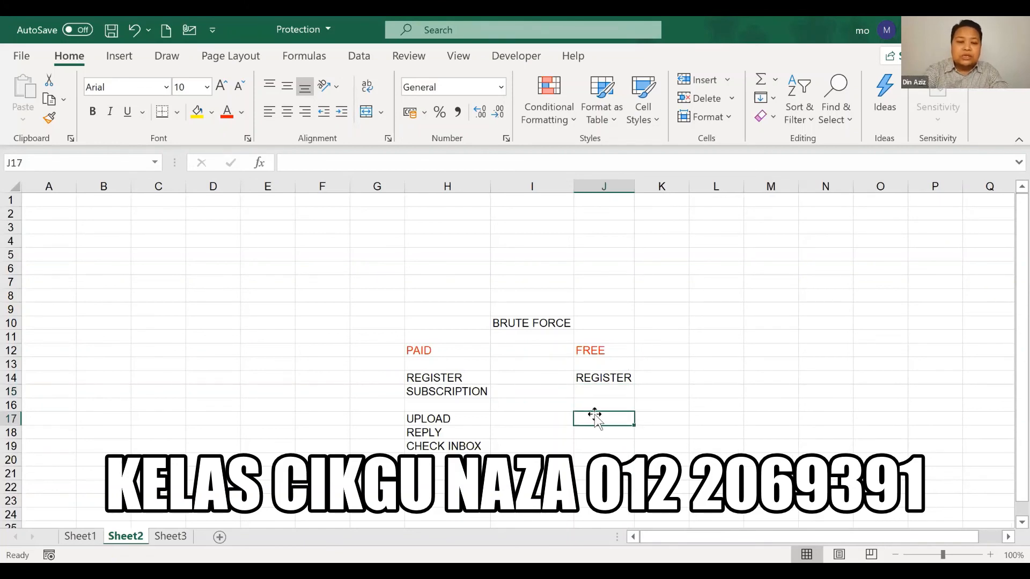
type("UPLO")
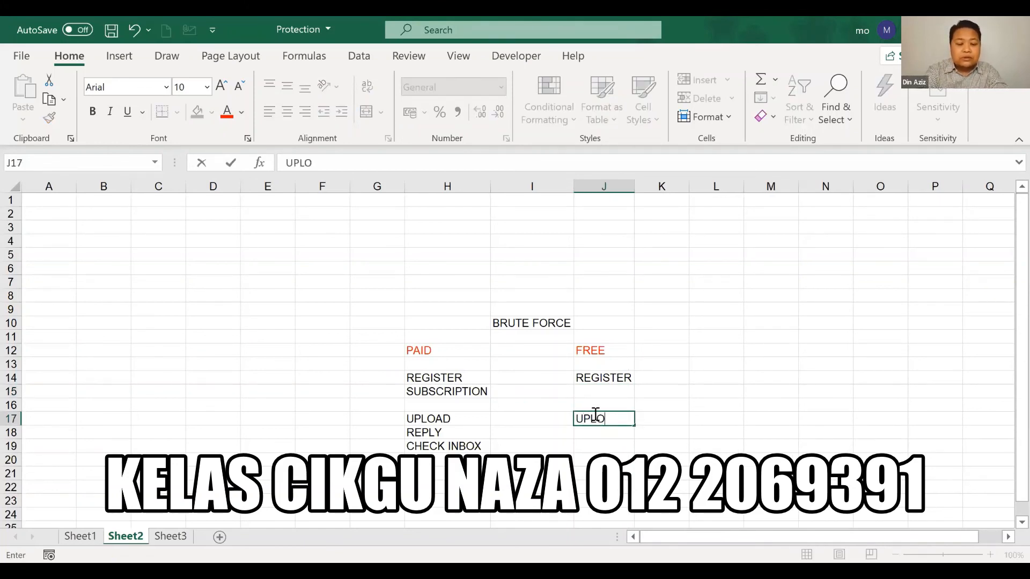
type("AD")
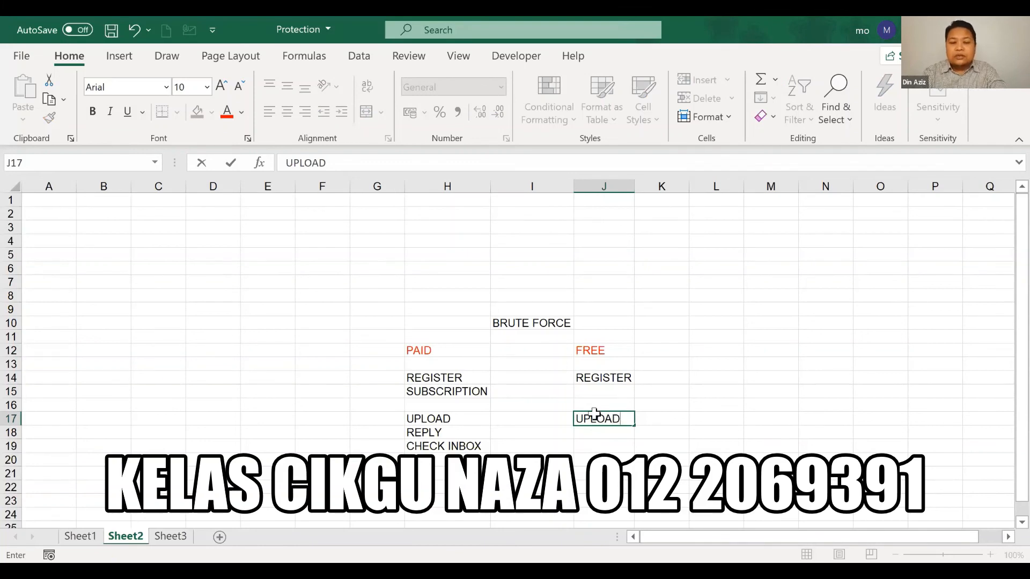
key("Return")
type("REPLY")
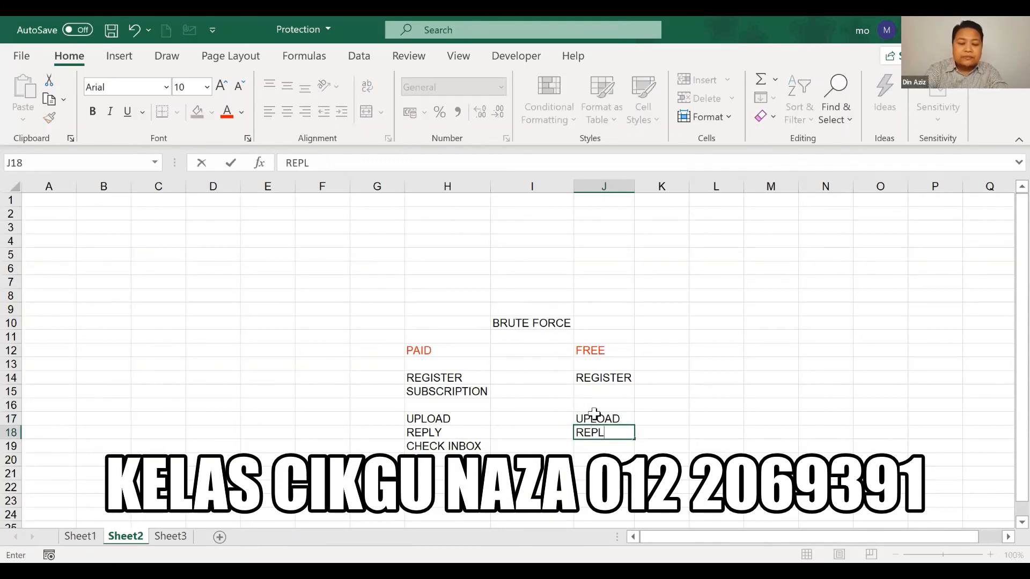
Copy CHECK INBOX from H19 into J19
left_click(452, 445)
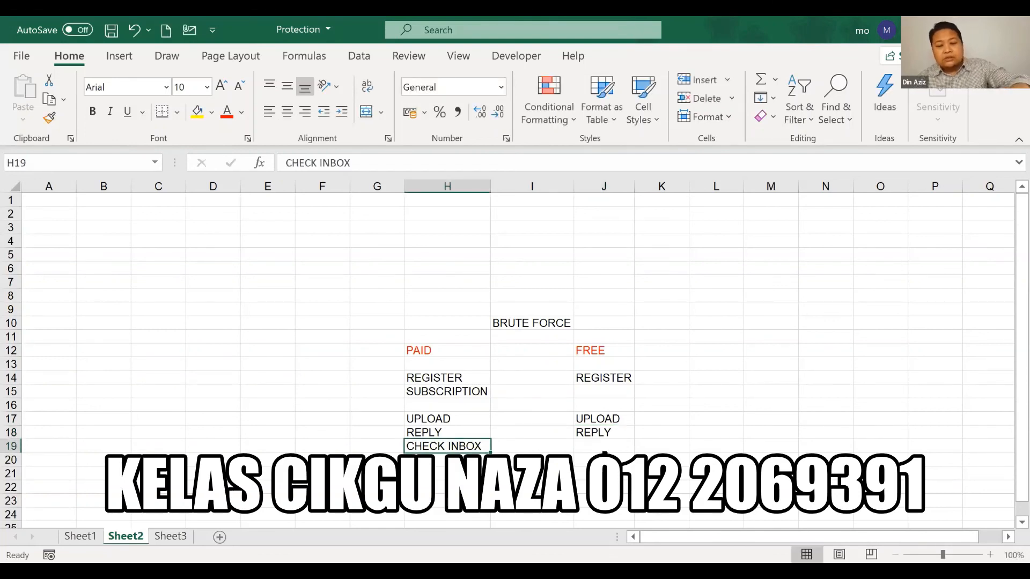
key("ctrl+c")
left_click(604, 448)
key("ctrl+v")
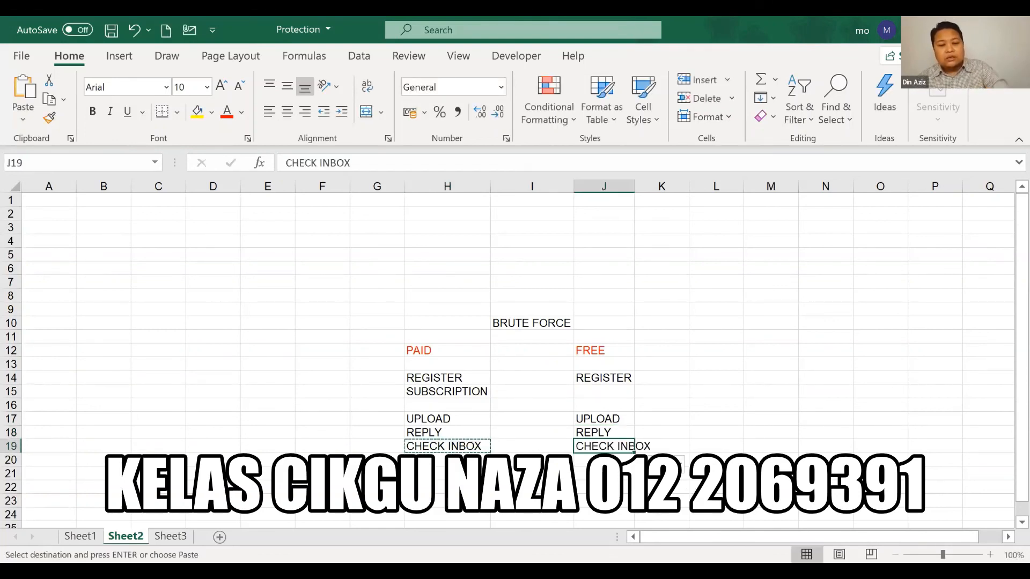
key("Escape")
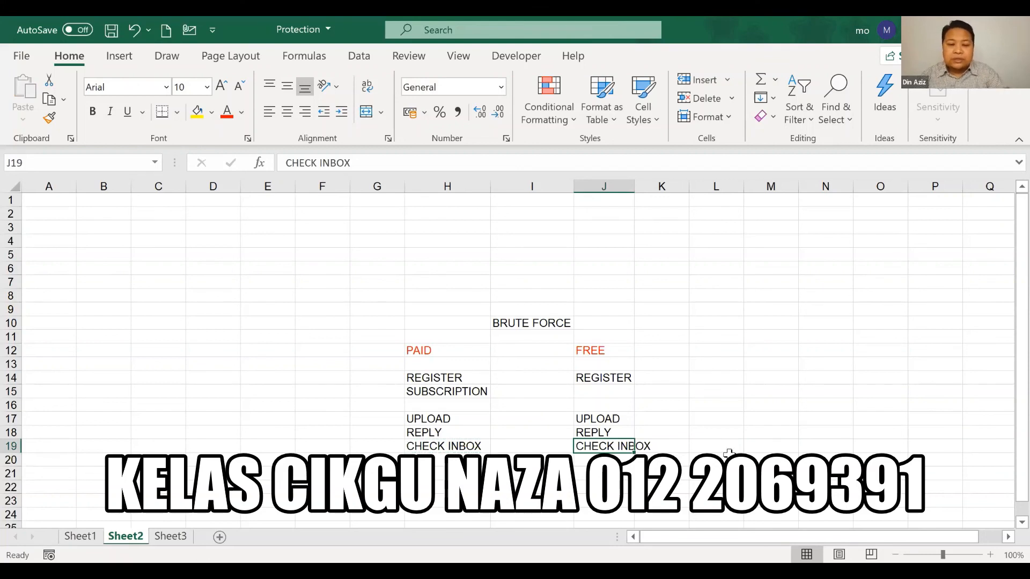
Add the note 4 CHARS in cell J22 under the FREE list
left_click(730, 455)
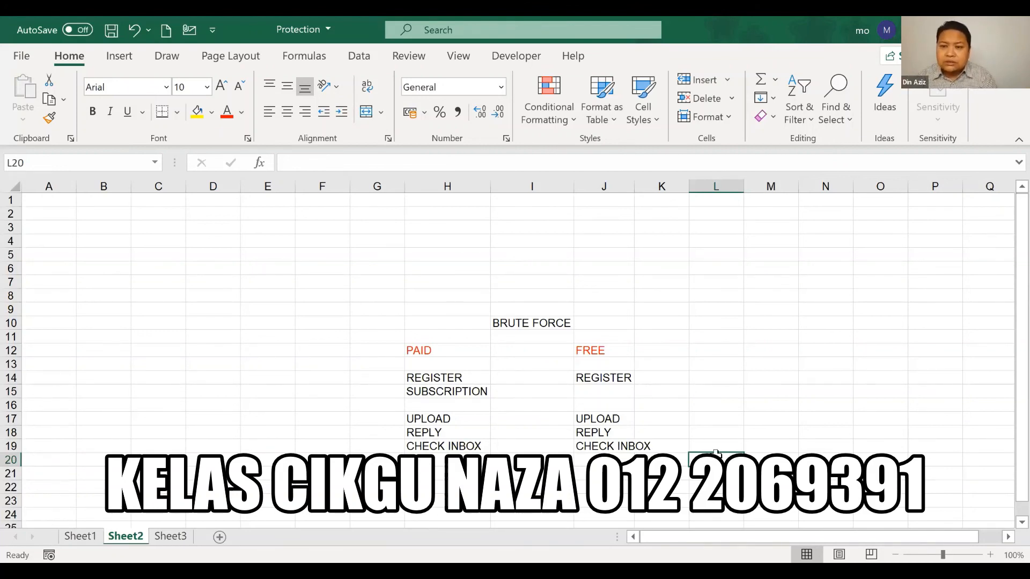
left_click(604, 487)
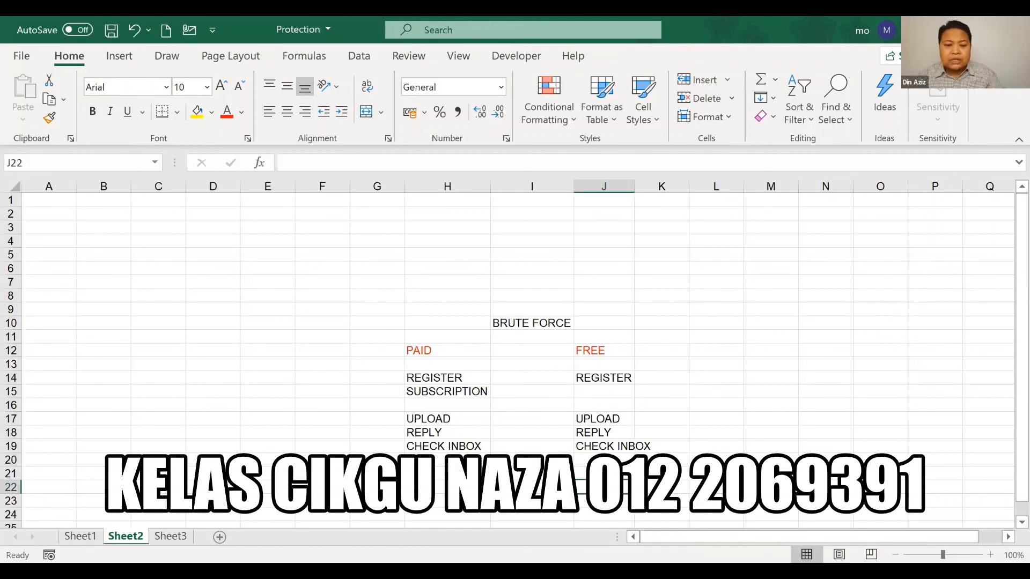
type("4 C")
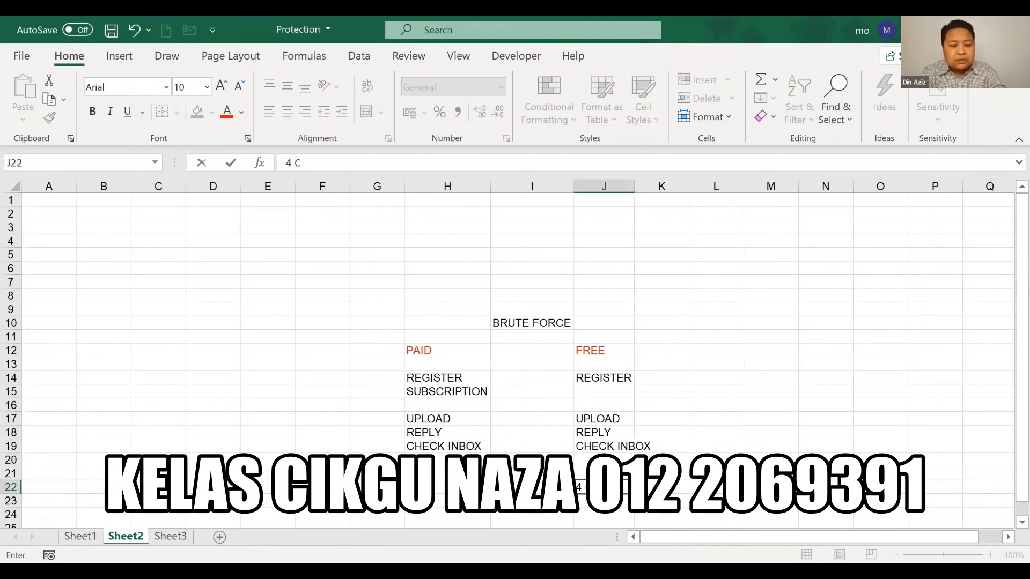
type("HARS")
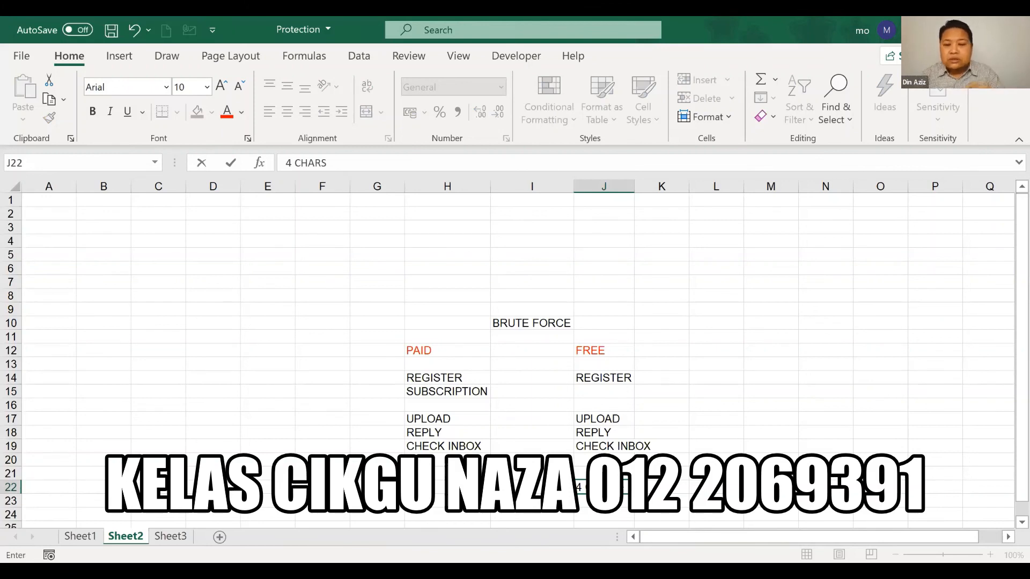
left_click(692, 474)
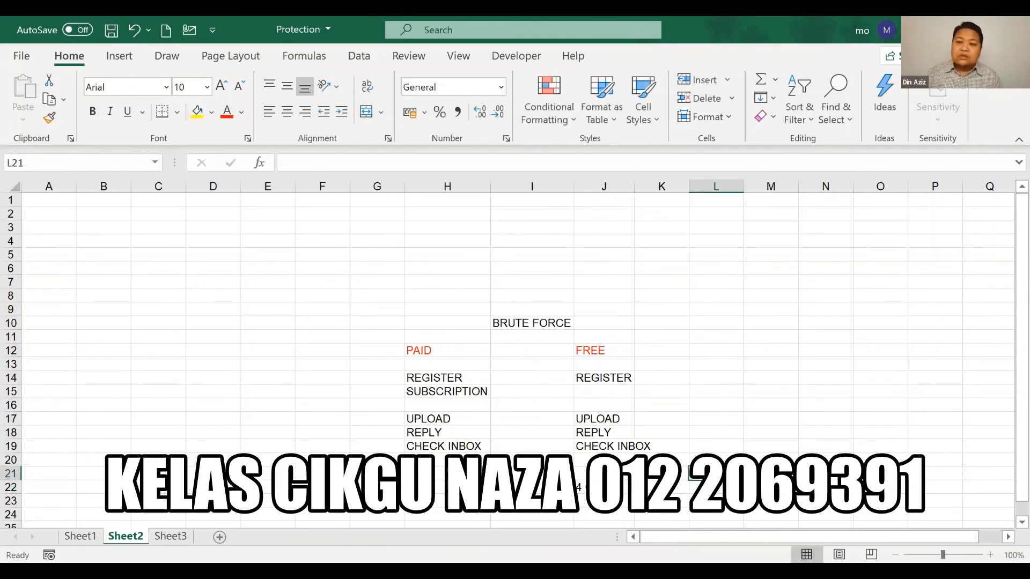